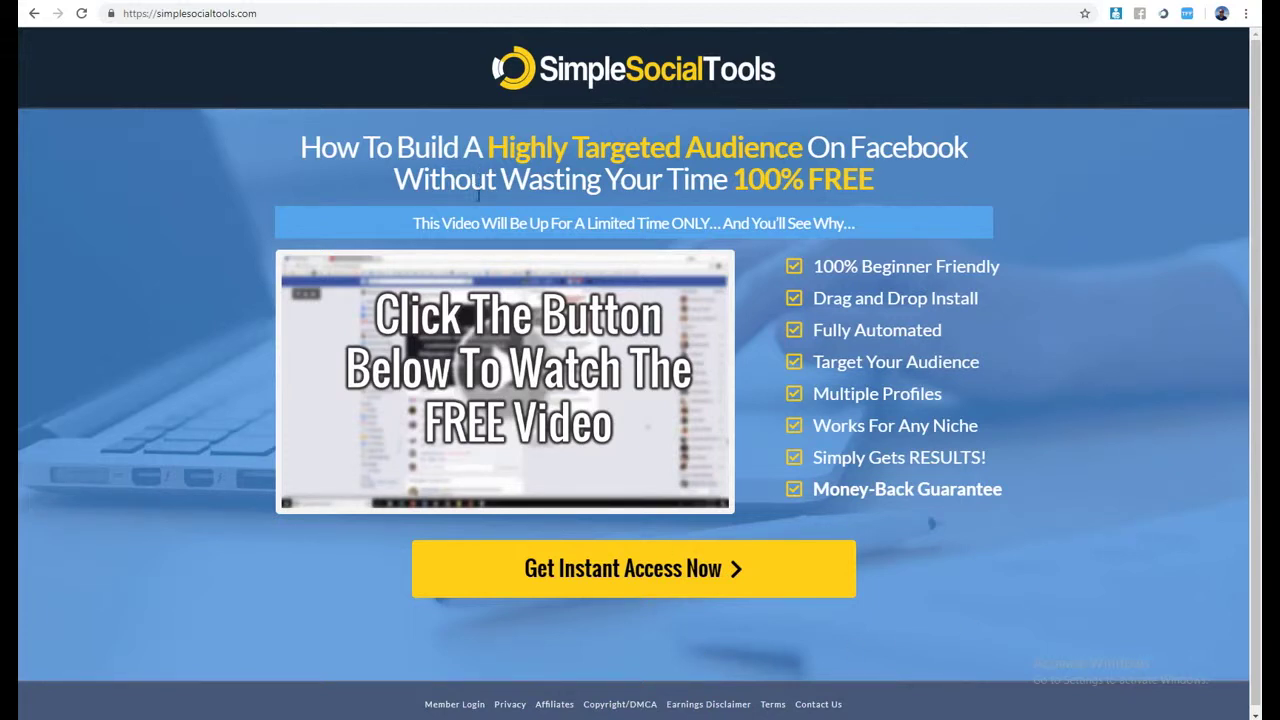
Look over the SimpleSocialTools landing page, including its email sign-up form and the list of features
{"action": "left_click", "coordinate": [651, 585]}
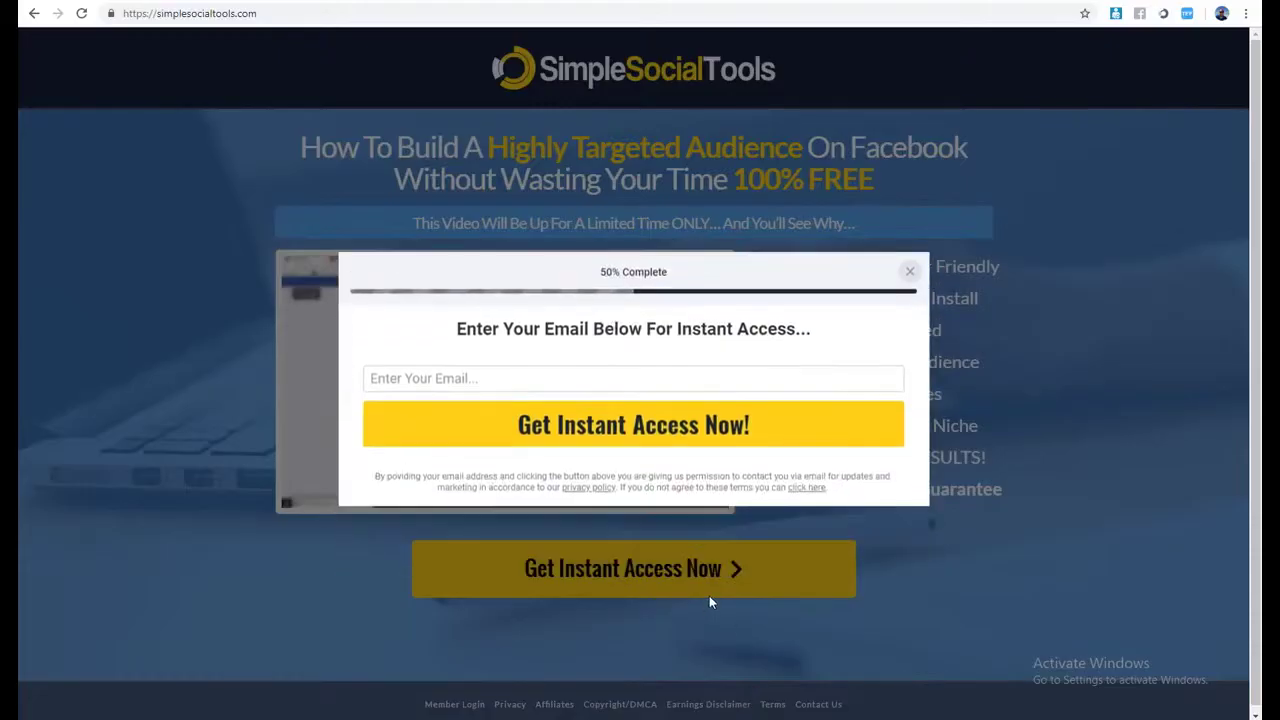
{"action": "left_click", "coordinate": [915, 270]}
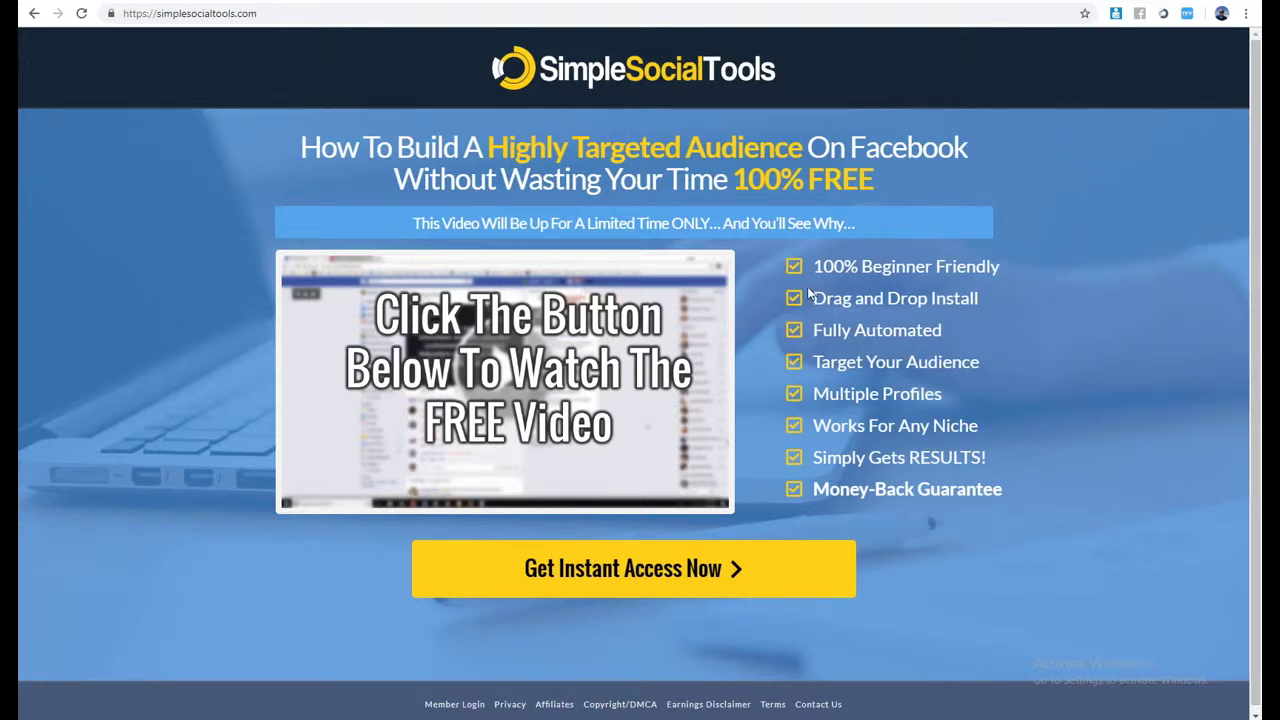
{"action": "left_click_drag", "start_coordinate": [813, 264], "coordinate": [1011, 254]}
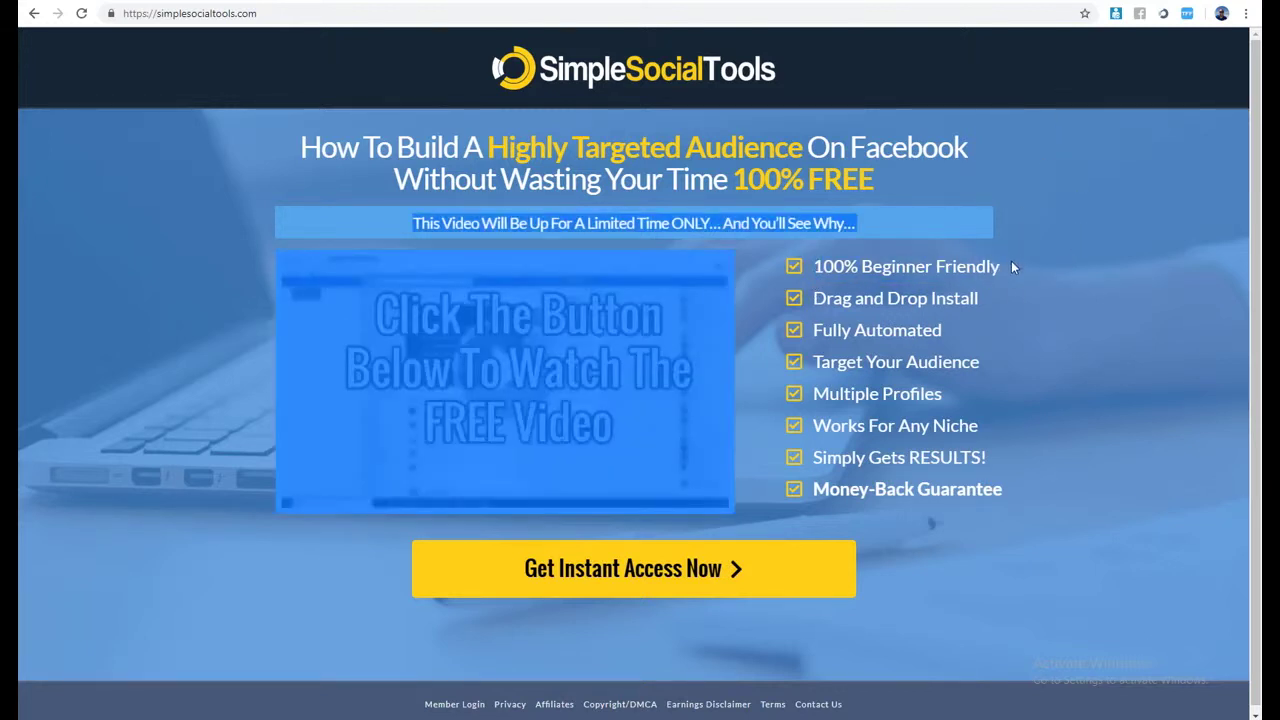
{"action": "left_click", "coordinate": [1006, 263]}
{"action": "double_click", "coordinate": [915, 320]}
{"action": "left_click", "coordinate": [845, 314]}
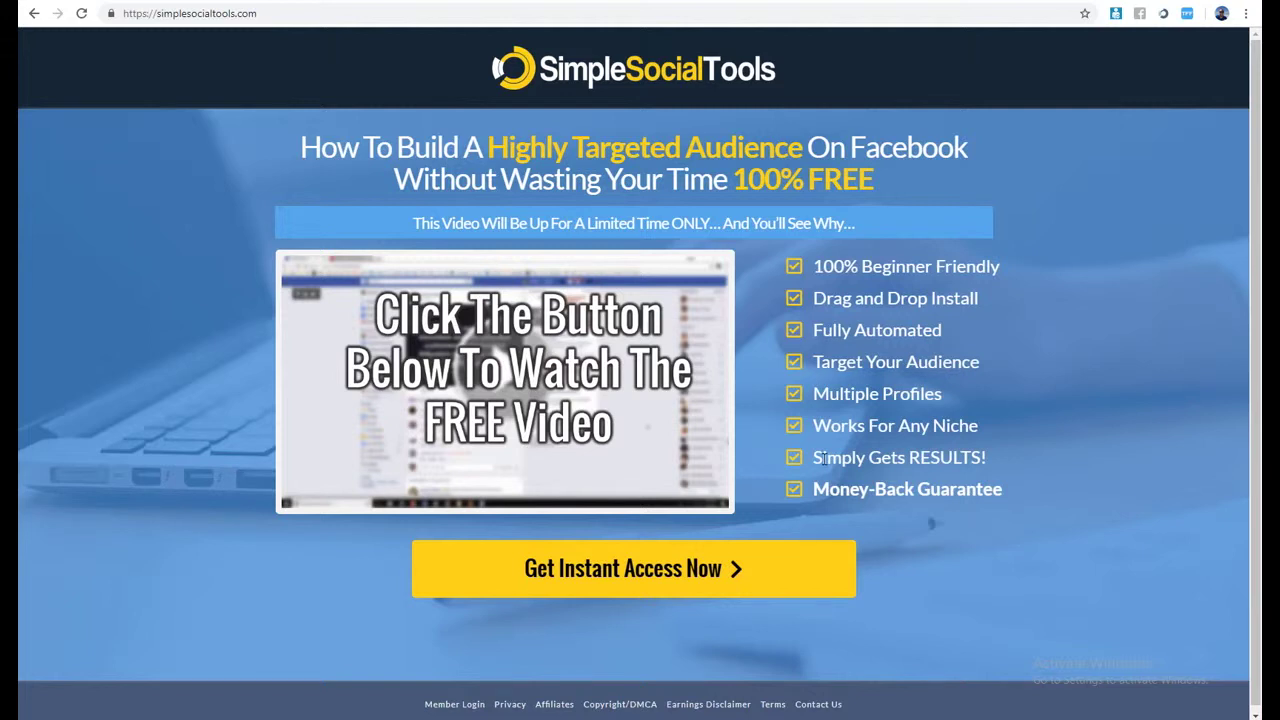
{"action": "scroll", "coordinate": [885, 480], "scroll_direction": "down", "scroll_amount": 1}
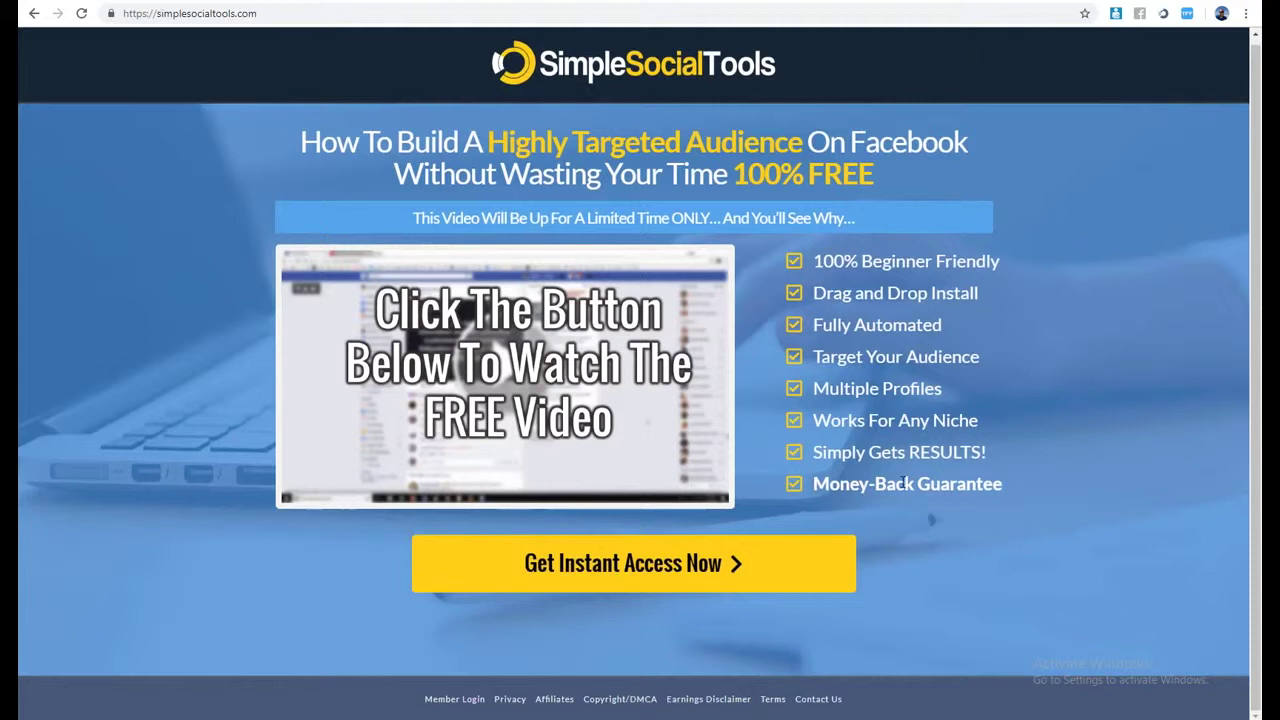
Switch to the Facebook profile page and view the tools offered by the SimpleSocialTools extension
{"action": "left_click", "coordinate": [66, 12]}
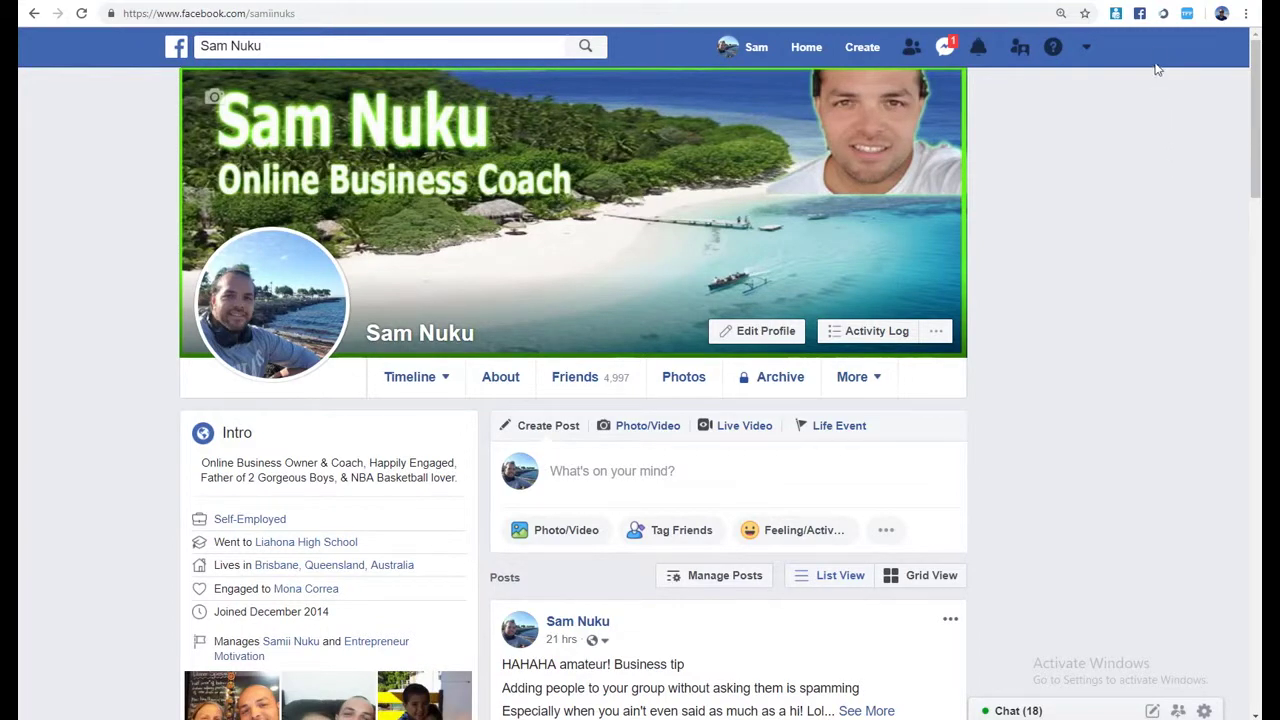
{"action": "left_click", "coordinate": [1163, 13]}
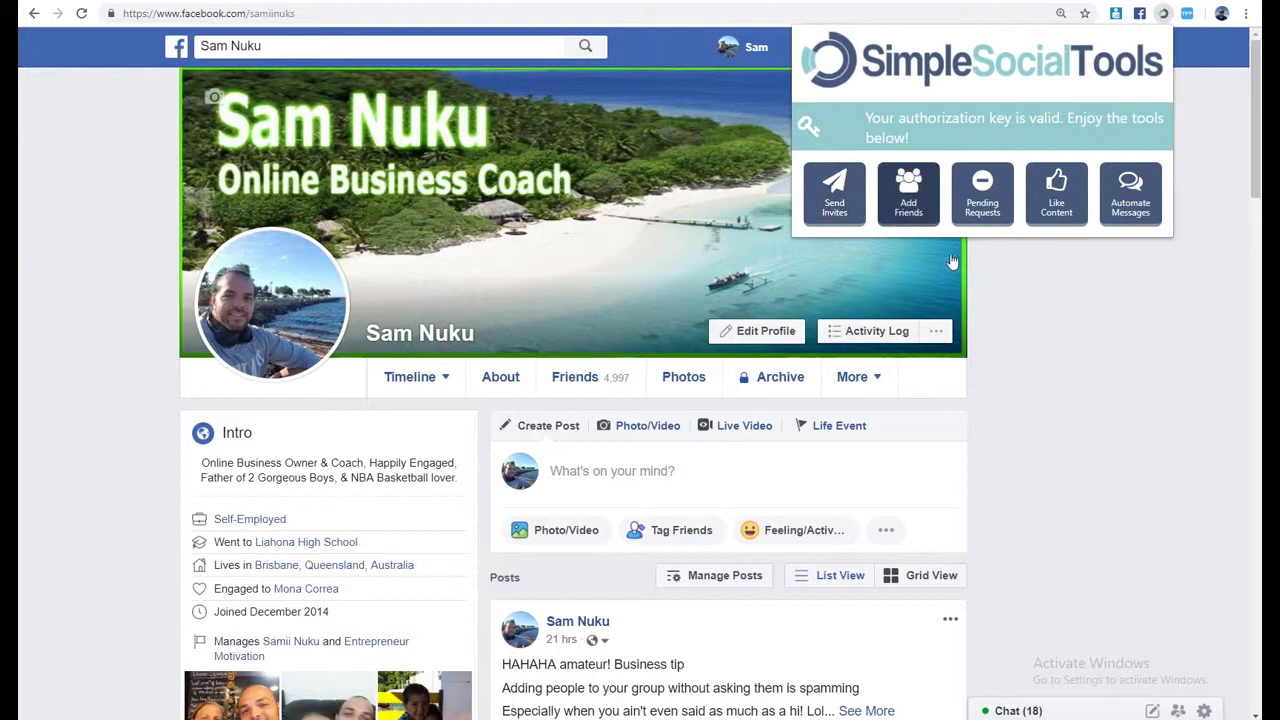
{"action": "left_click", "coordinate": [1160, 303]}
Browse the Facebook news feed to the "Focus on long term PROGRESS" post and preview who reacted to it
{"action": "left_click", "coordinate": [812, 48]}
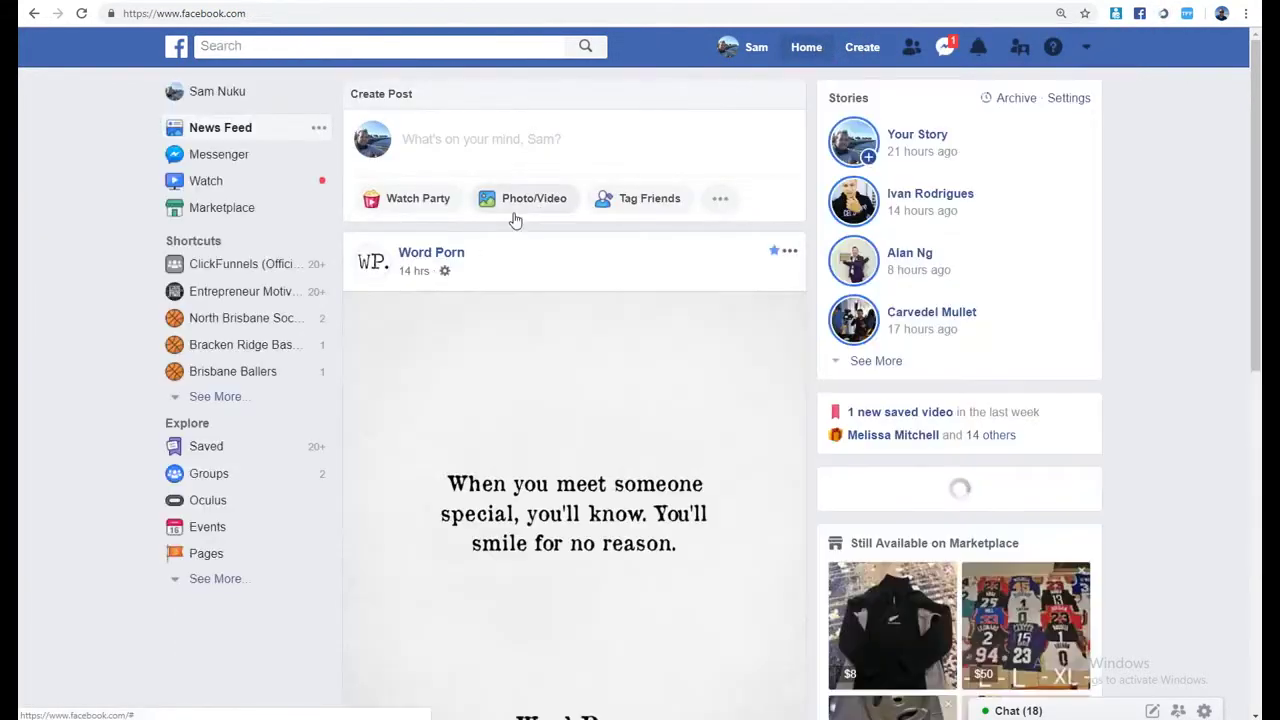
{"action": "scroll", "coordinate": [476, 318], "scroll_direction": "down", "scroll_amount": 5}
{"action": "scroll", "coordinate": [476, 318], "scroll_direction": "down", "scroll_amount": 3}
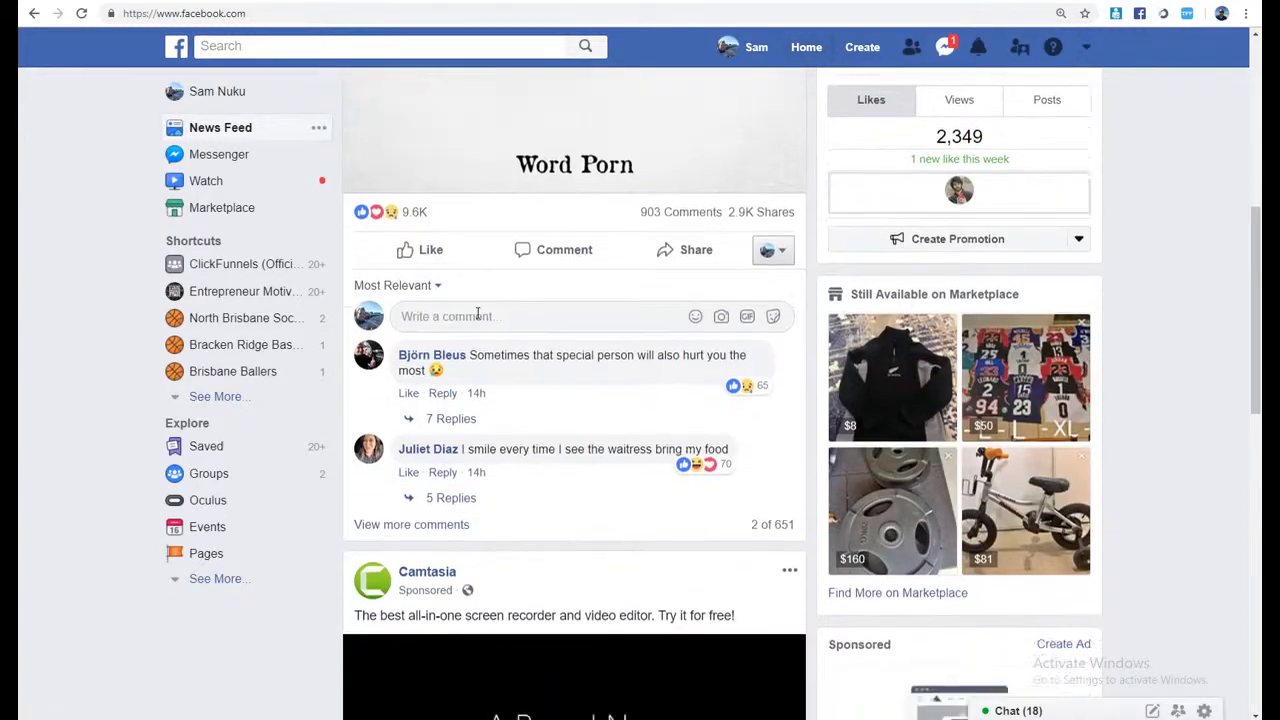
{"action": "scroll", "coordinate": [476, 318], "scroll_direction": "up", "scroll_amount": 1}
{"action": "scroll", "coordinate": [478, 318], "scroll_direction": "down", "scroll_amount": 3}
{"action": "scroll", "coordinate": [478, 318], "scroll_direction": "down", "scroll_amount": 3}
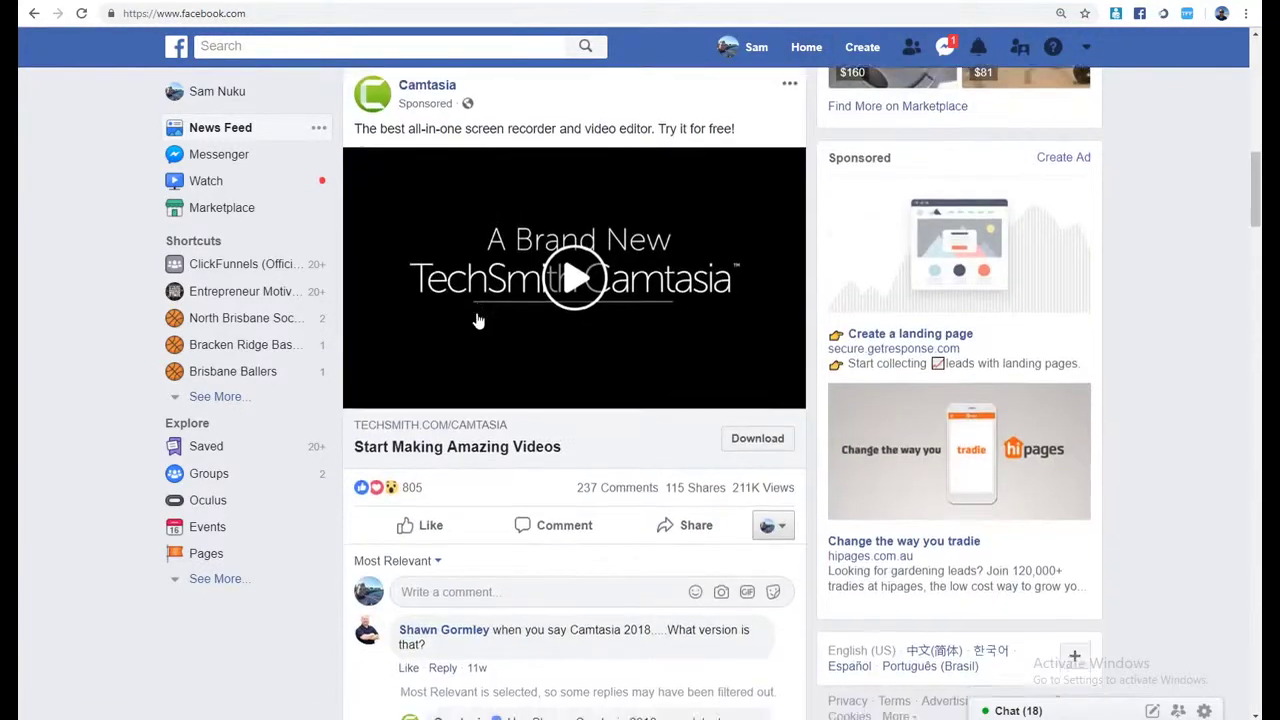
{"action": "scroll", "coordinate": [478, 318], "scroll_direction": "down", "scroll_amount": 1}
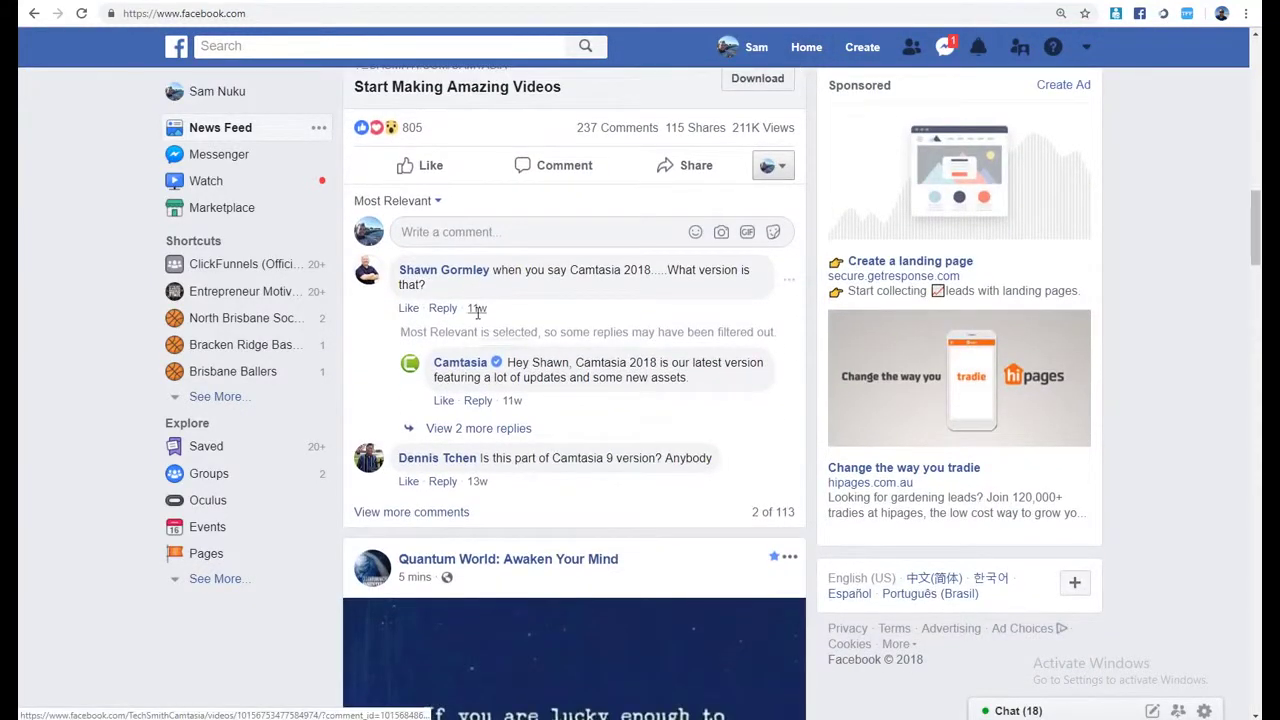
{"action": "scroll", "coordinate": [478, 312], "scroll_direction": "down", "scroll_amount": 4}
{"action": "scroll", "coordinate": [477, 323], "scroll_direction": "down", "scroll_amount": 5}
{"action": "scroll", "coordinate": [478, 318], "scroll_direction": "down", "scroll_amount": 10}
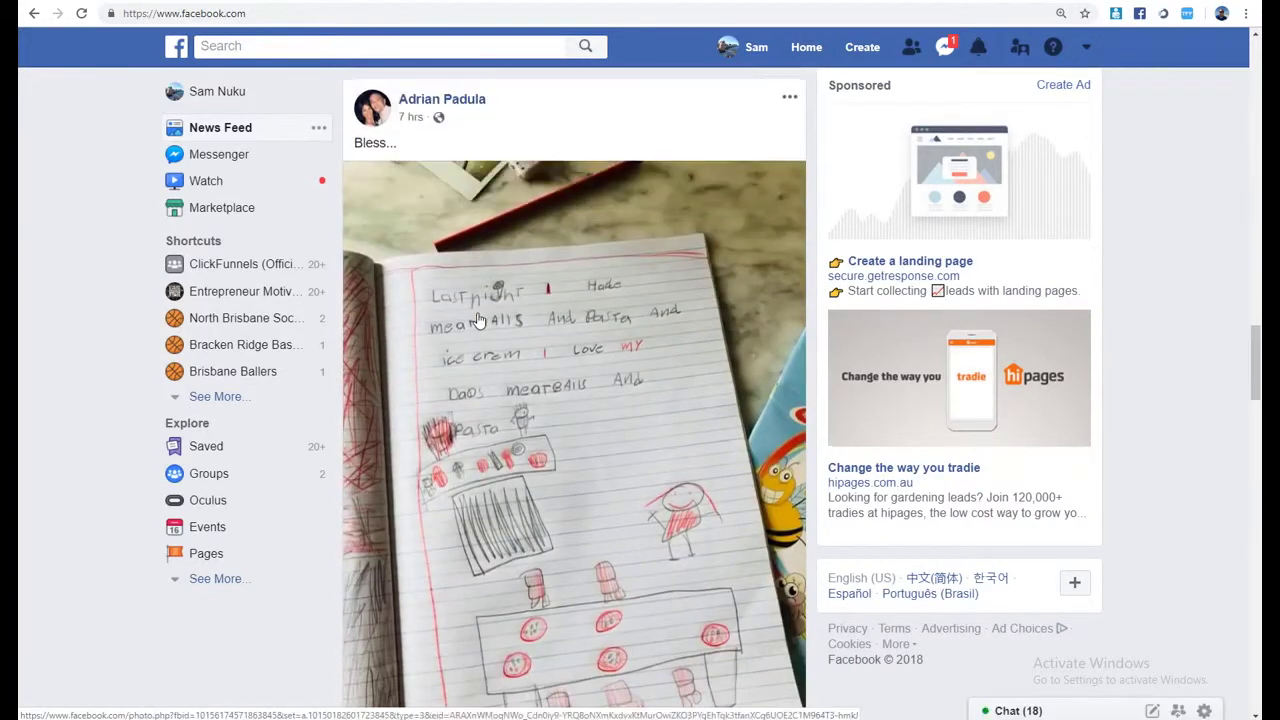
{"action": "scroll", "coordinate": [477, 314], "scroll_direction": "down", "scroll_amount": 5}
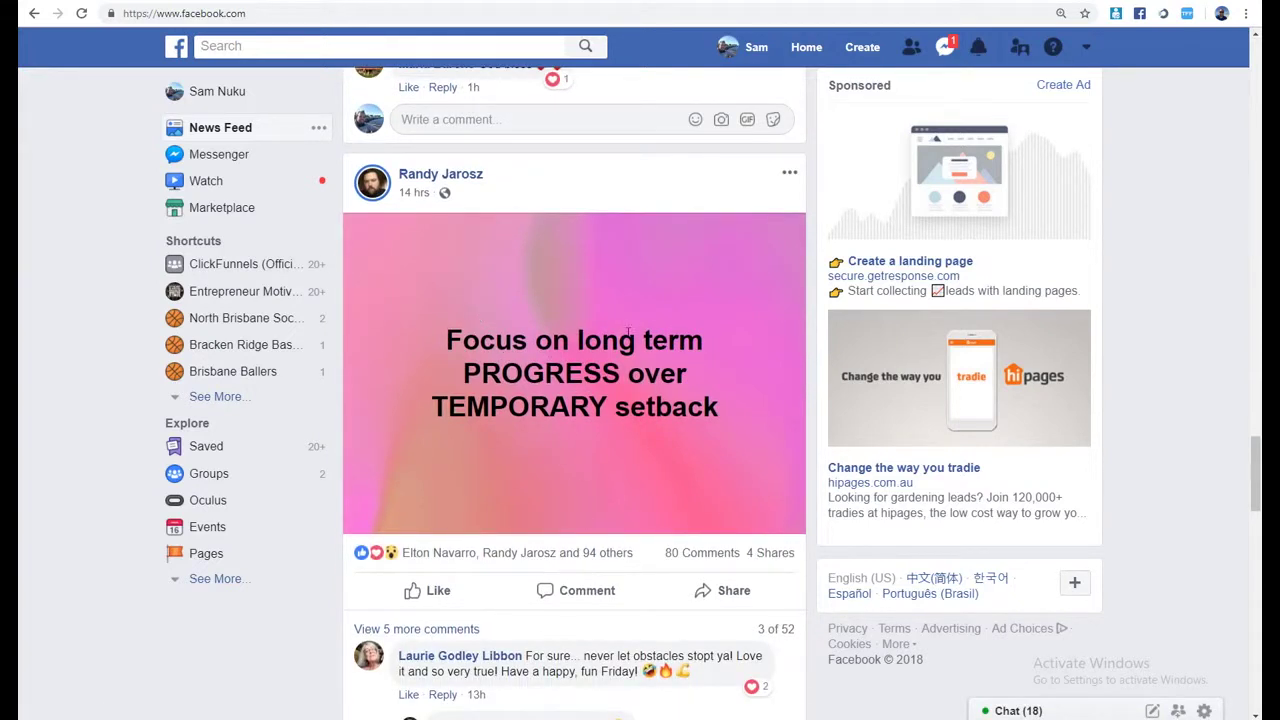
{"action": "scroll", "coordinate": [651, 401], "scroll_direction": "down", "scroll_amount": 1}
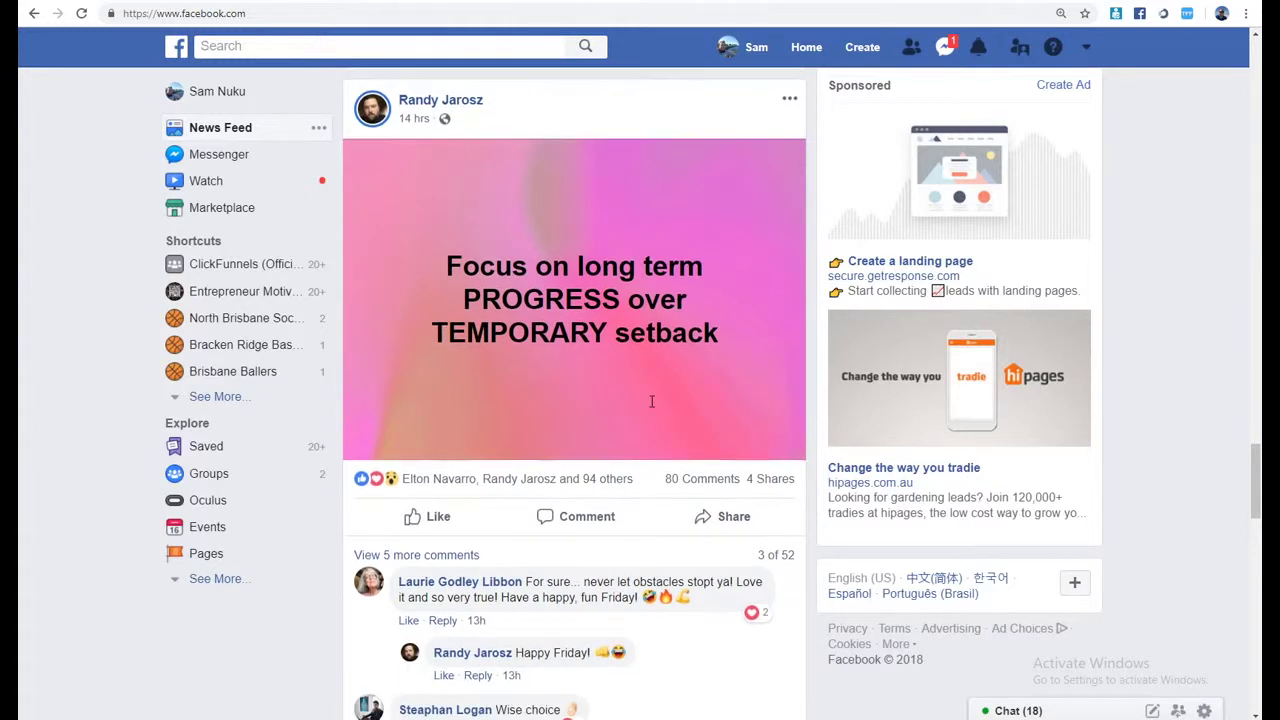
{"action": "scroll", "coordinate": [651, 401], "scroll_direction": "up", "scroll_amount": 2}
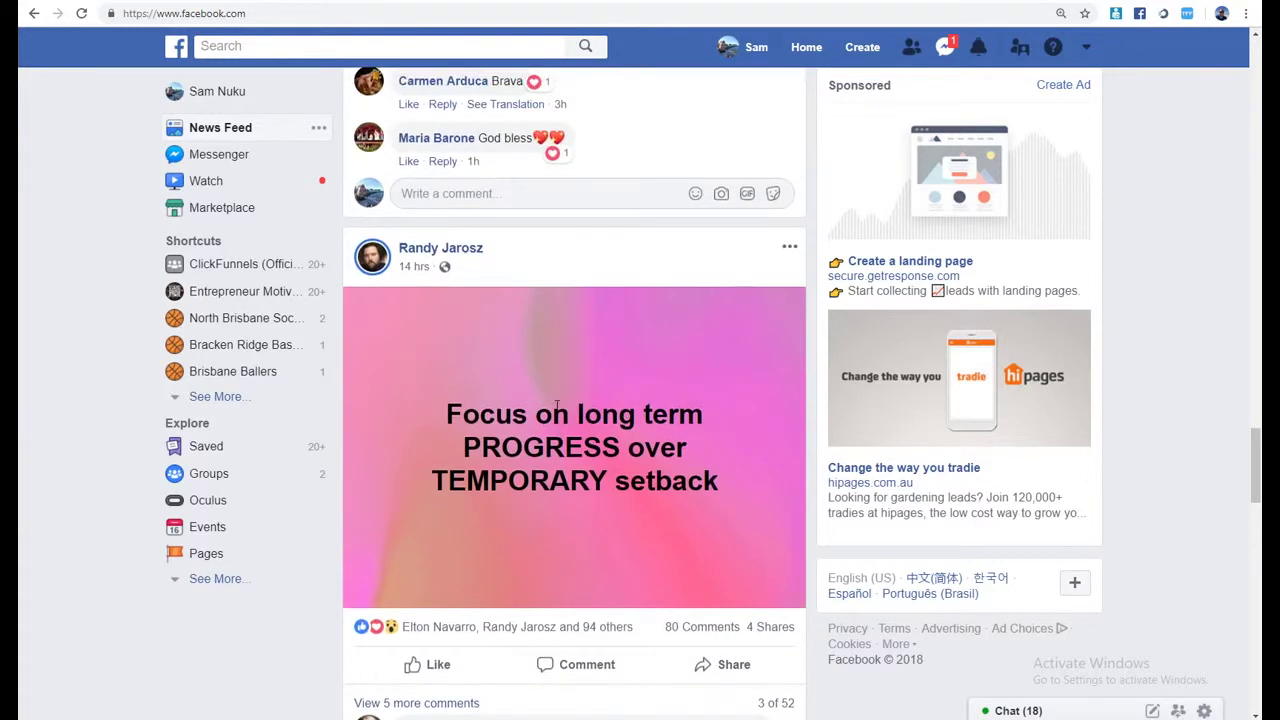
{"action": "scroll", "coordinate": [557, 405], "scroll_direction": "down", "scroll_amount": 2}
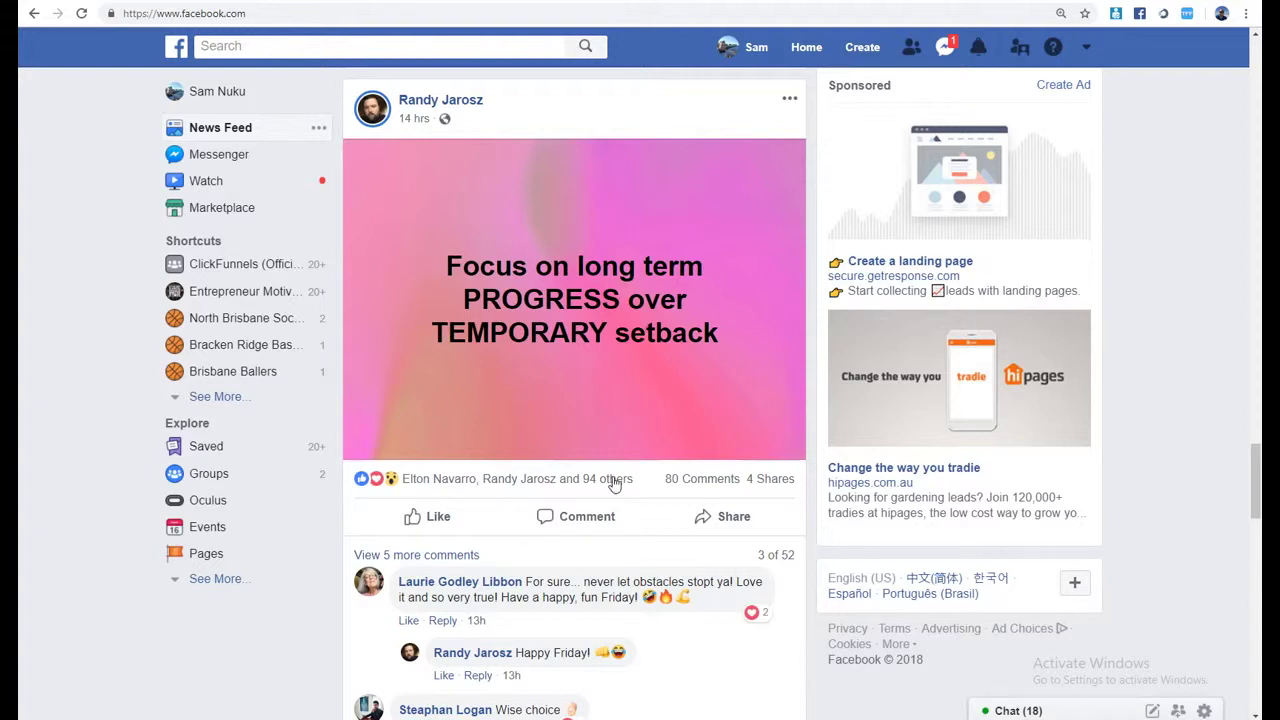
{"action": "mouse_move", "coordinate": [621, 484]}
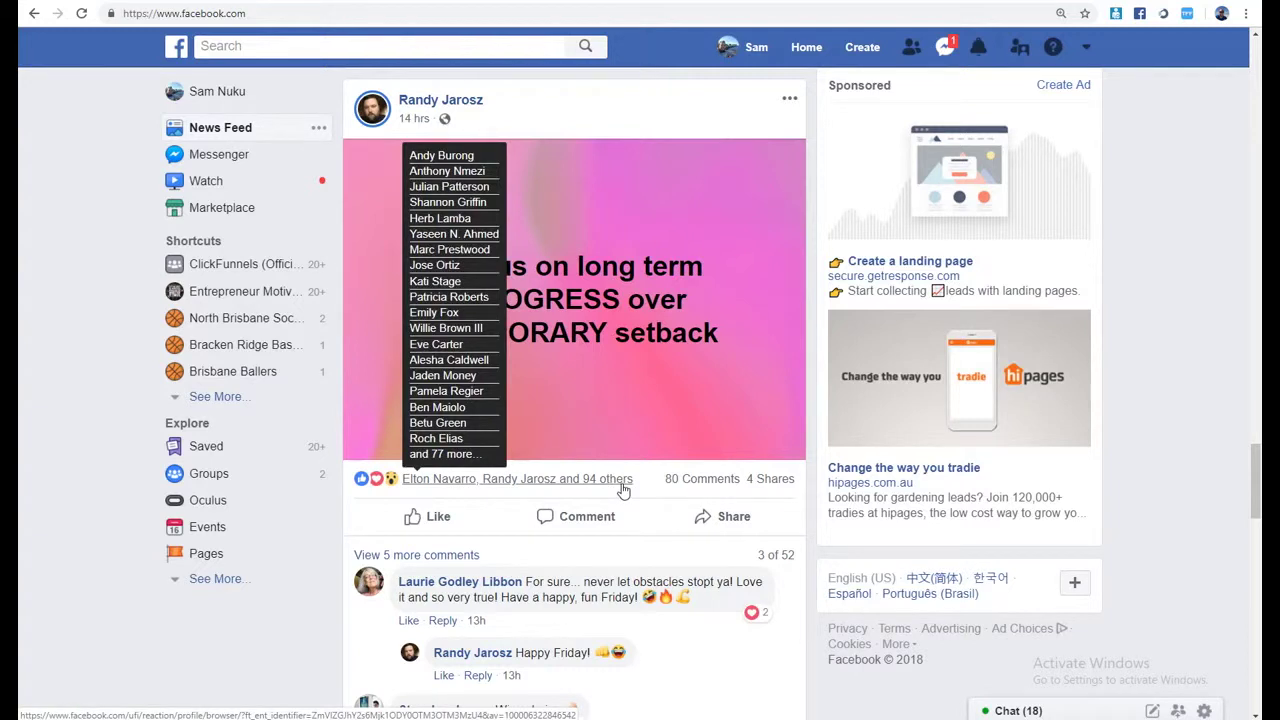
Visit the own profile, return to the news feed and browse to the red post about success and developing strengths
{"action": "left_click", "coordinate": [766, 62]}
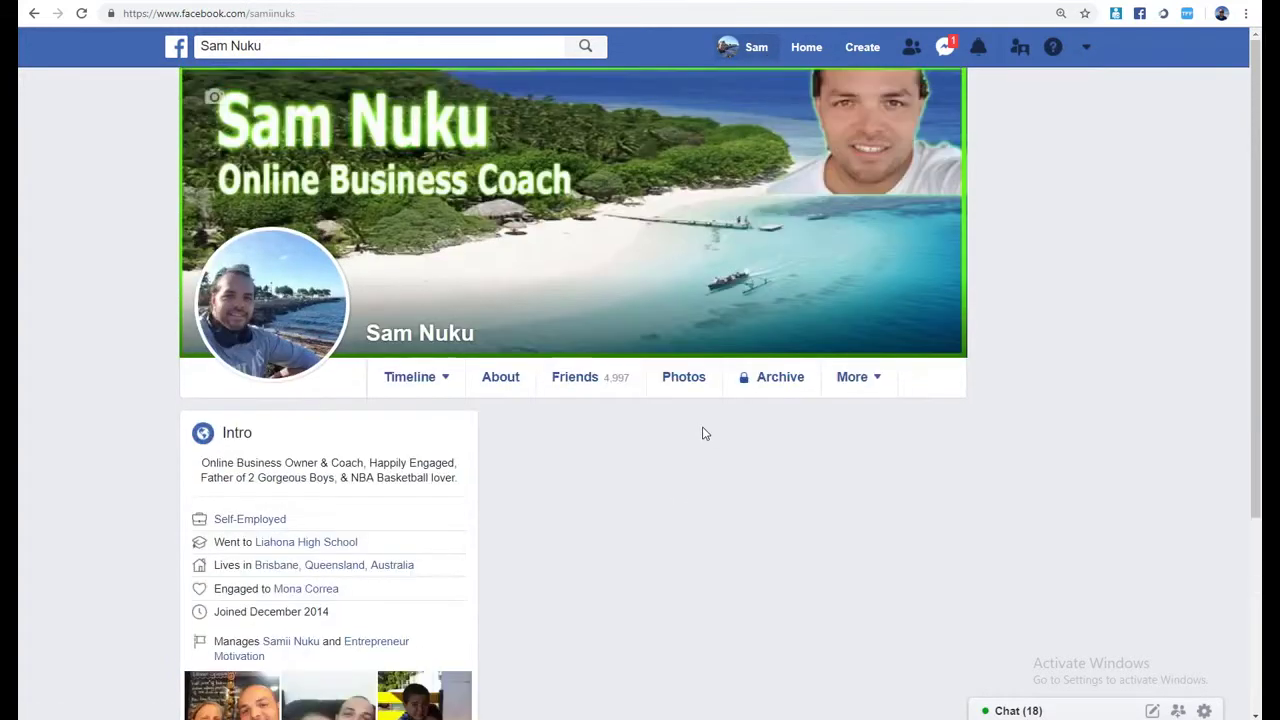
{"action": "left_click", "coordinate": [40, 16]}
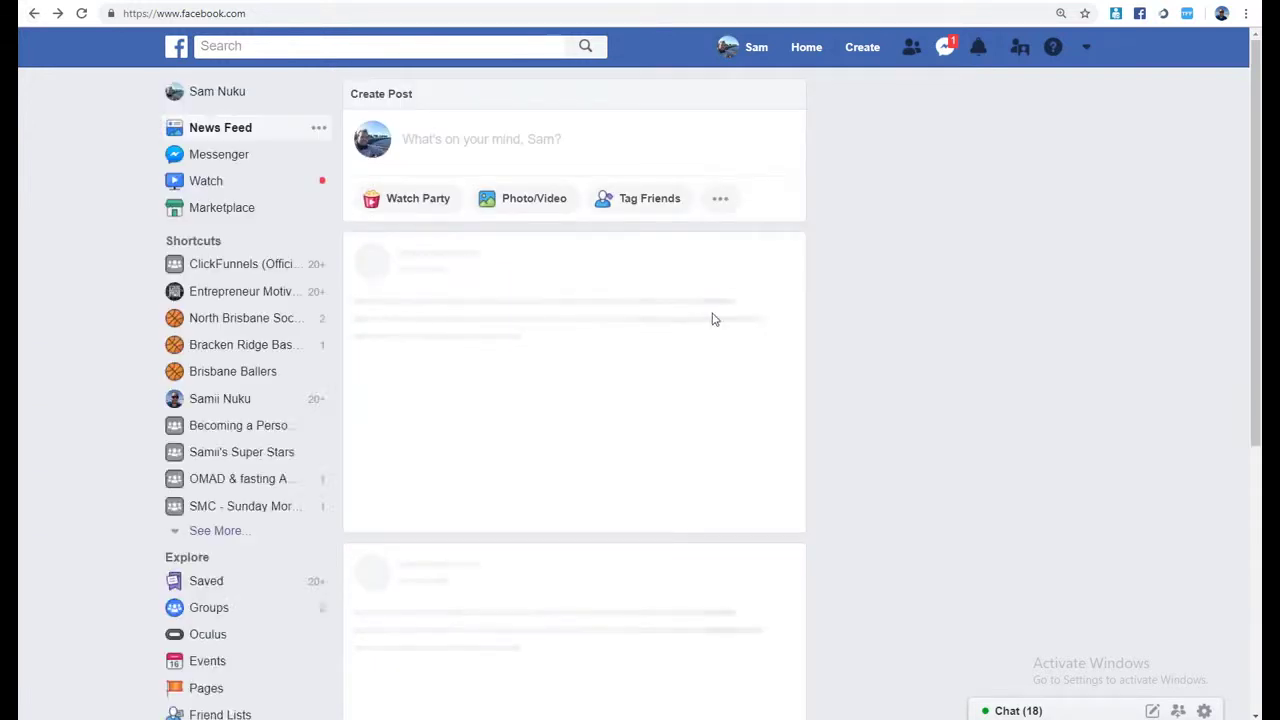
{"action": "scroll", "coordinate": [694, 502], "scroll_direction": "down", "scroll_amount": 5}
{"action": "scroll", "coordinate": [694, 502], "scroll_direction": "down", "scroll_amount": 5}
{"action": "scroll", "coordinate": [694, 502], "scroll_direction": "down", "scroll_amount": 6}
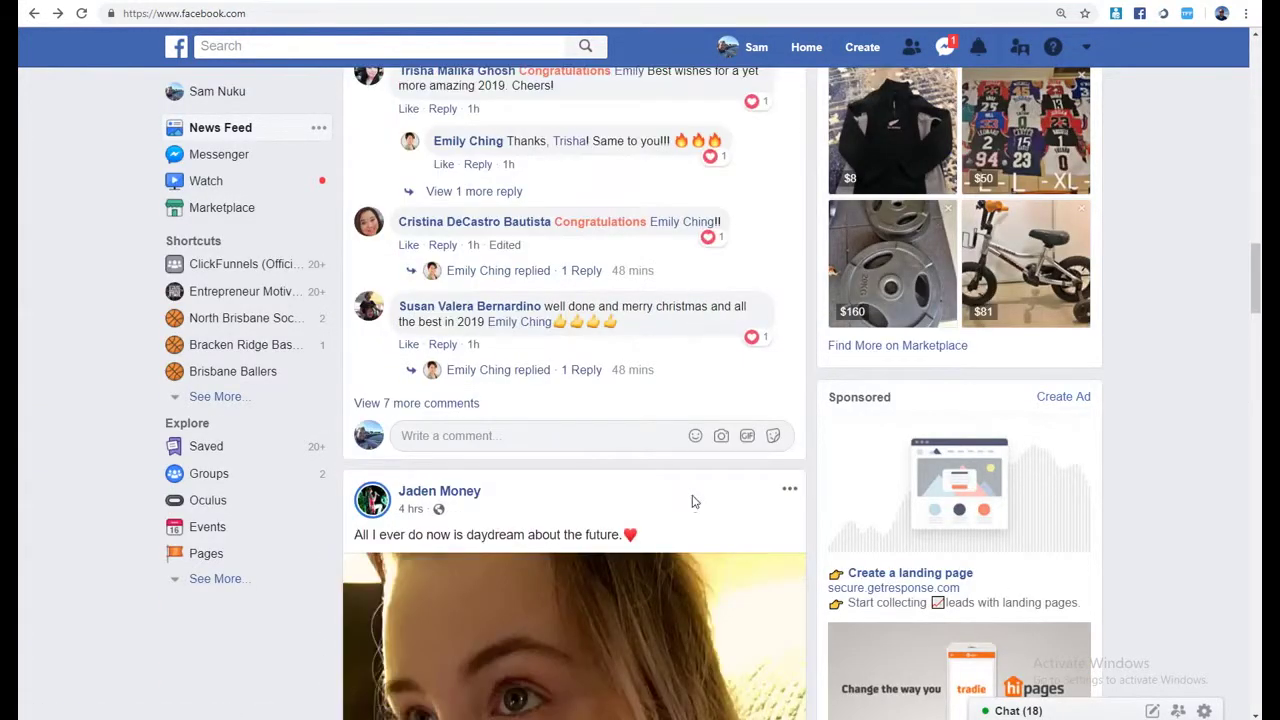
{"action": "scroll", "coordinate": [692, 500], "scroll_direction": "down", "scroll_amount": 3}
{"action": "scroll", "coordinate": [694, 500], "scroll_direction": "down", "scroll_amount": 12}
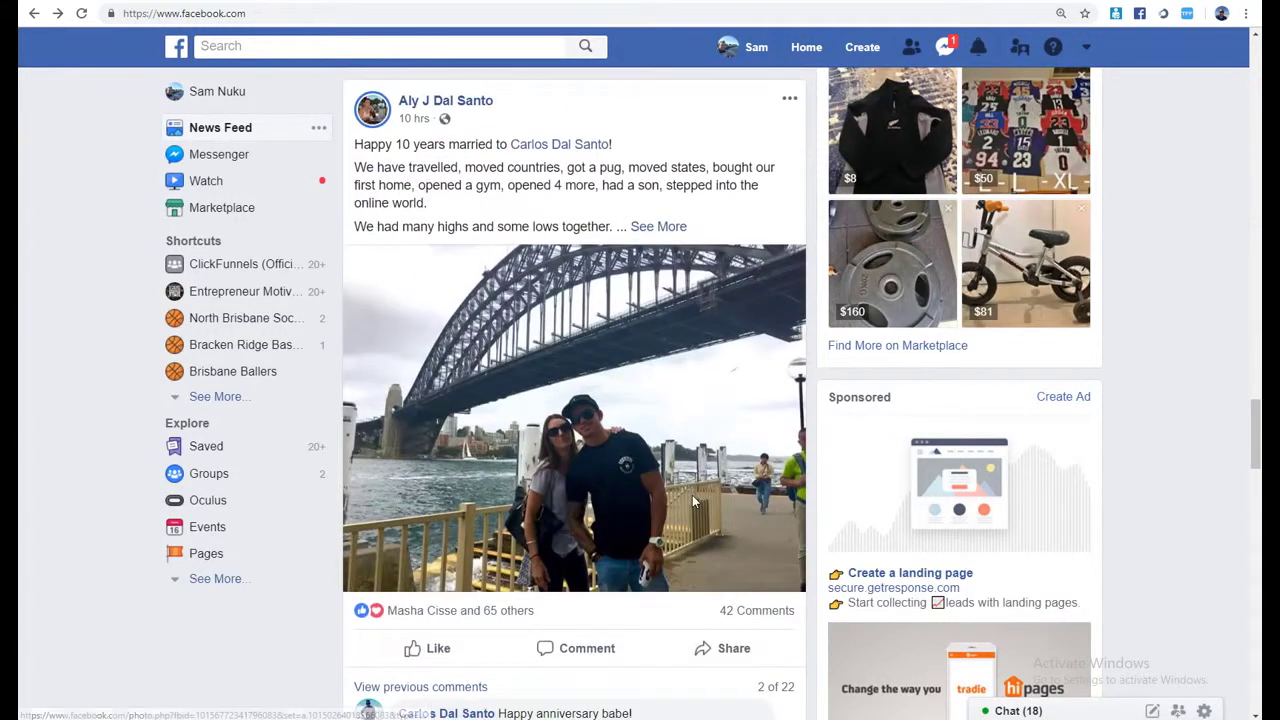
{"action": "scroll", "coordinate": [692, 495], "scroll_direction": "down", "scroll_amount": 6}
{"action": "scroll", "coordinate": [692, 495], "scroll_direction": "down", "scroll_amount": 3}
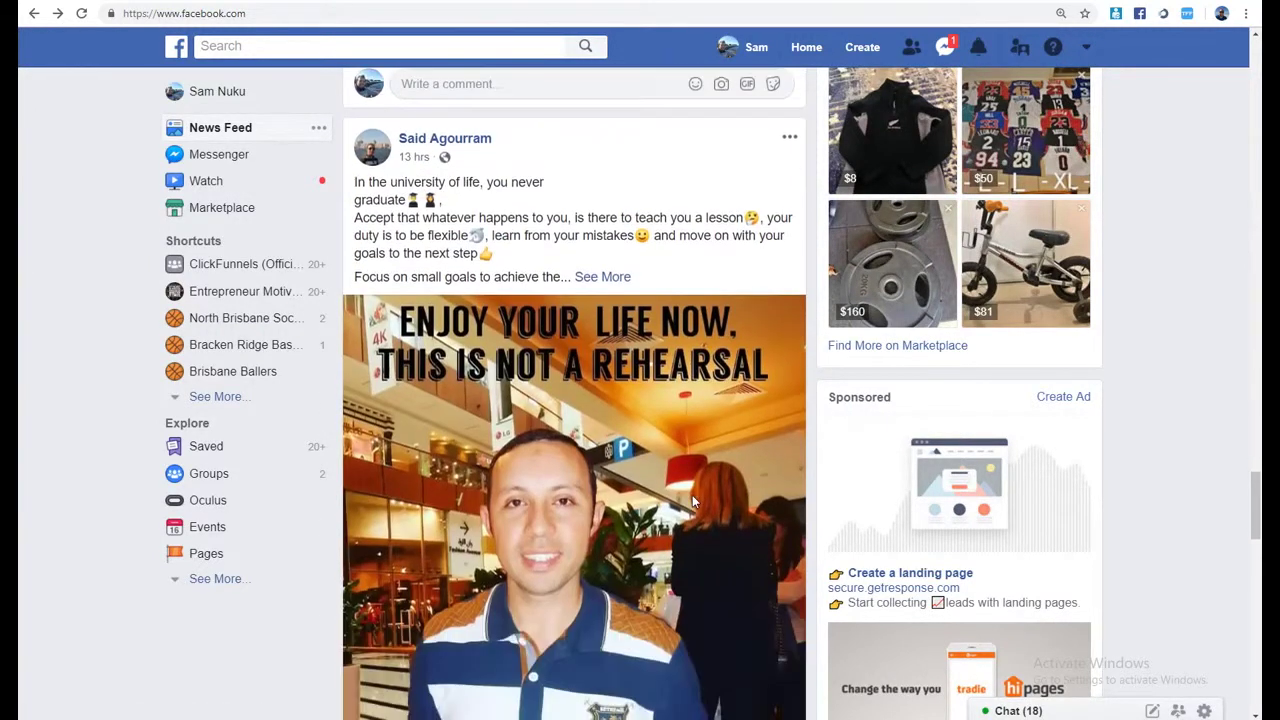
{"action": "scroll", "coordinate": [692, 495], "scroll_direction": "down", "scroll_amount": 12}
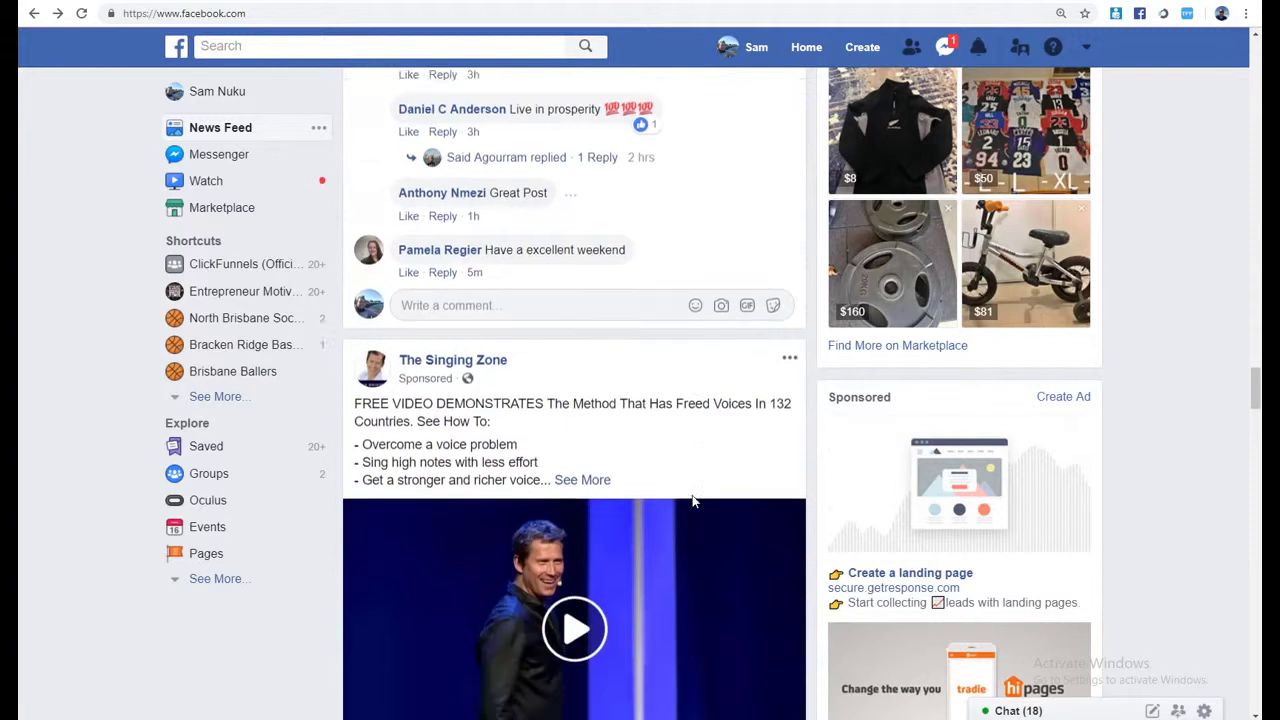
{"action": "scroll", "coordinate": [694, 501], "scroll_direction": "down", "scroll_amount": 6}
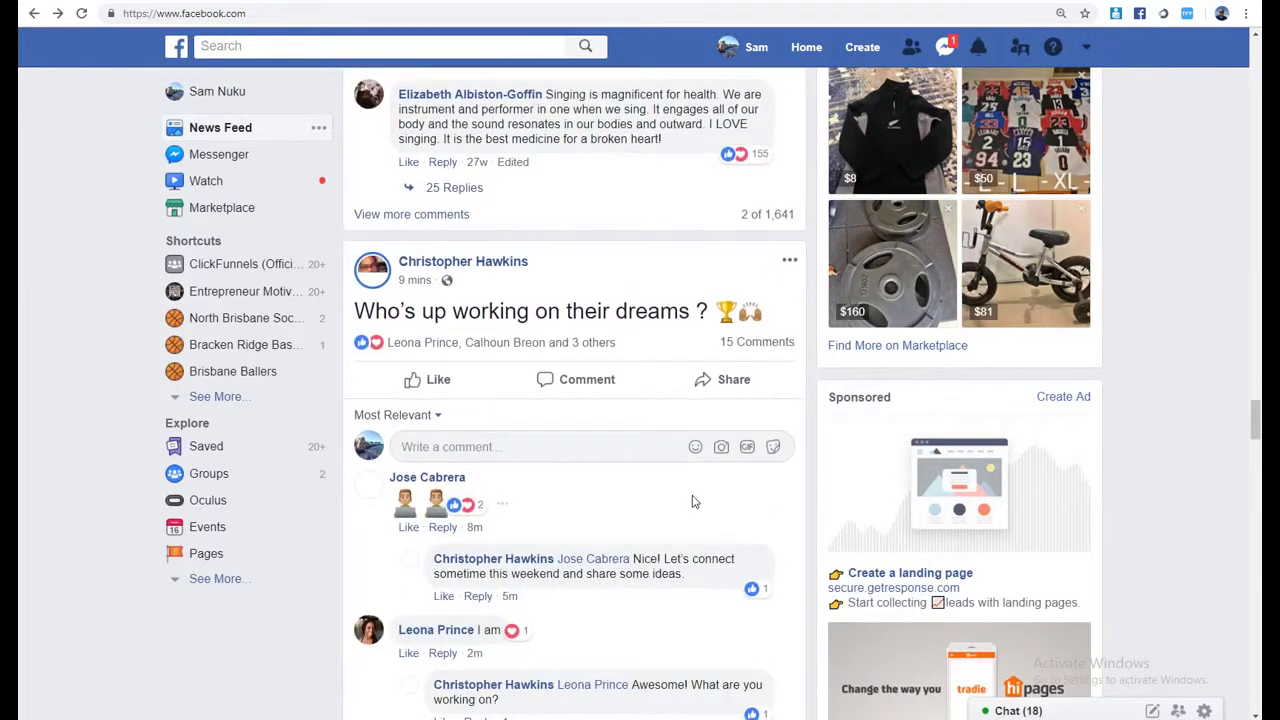
{"action": "scroll", "coordinate": [694, 501], "scroll_direction": "down", "scroll_amount": 8}
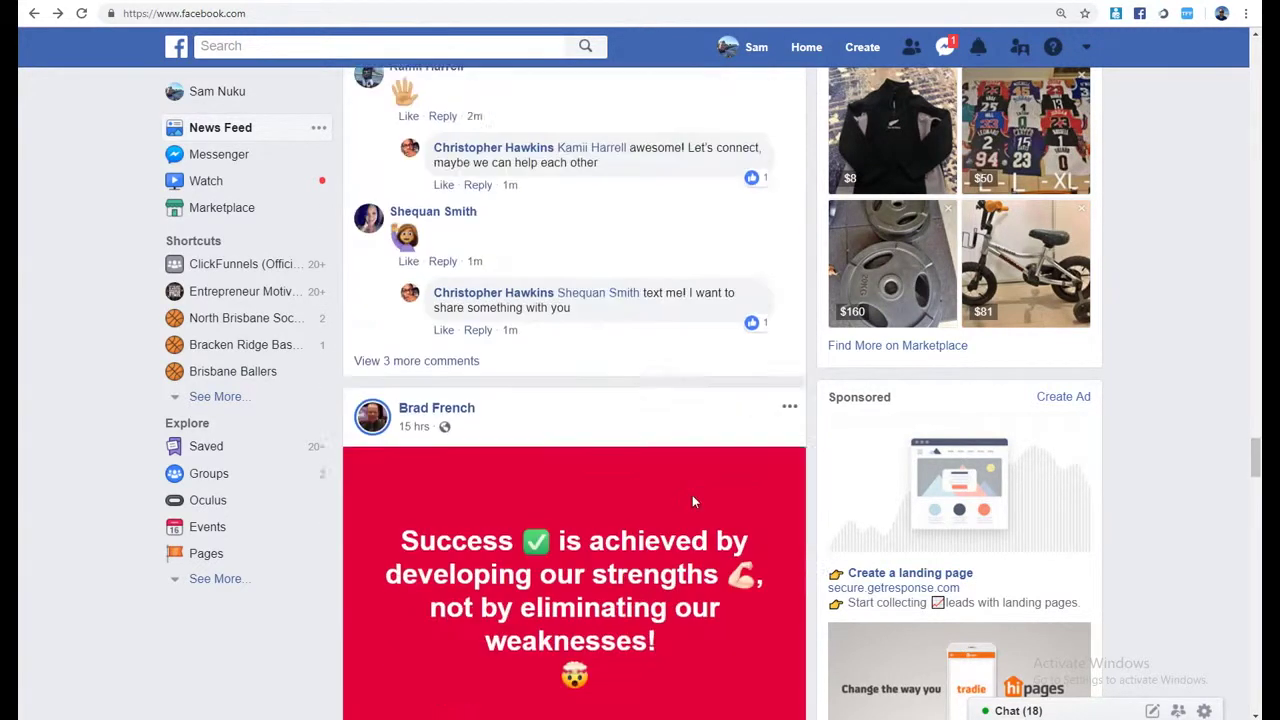
{"action": "scroll", "coordinate": [692, 501], "scroll_direction": "down", "scroll_amount": 1}
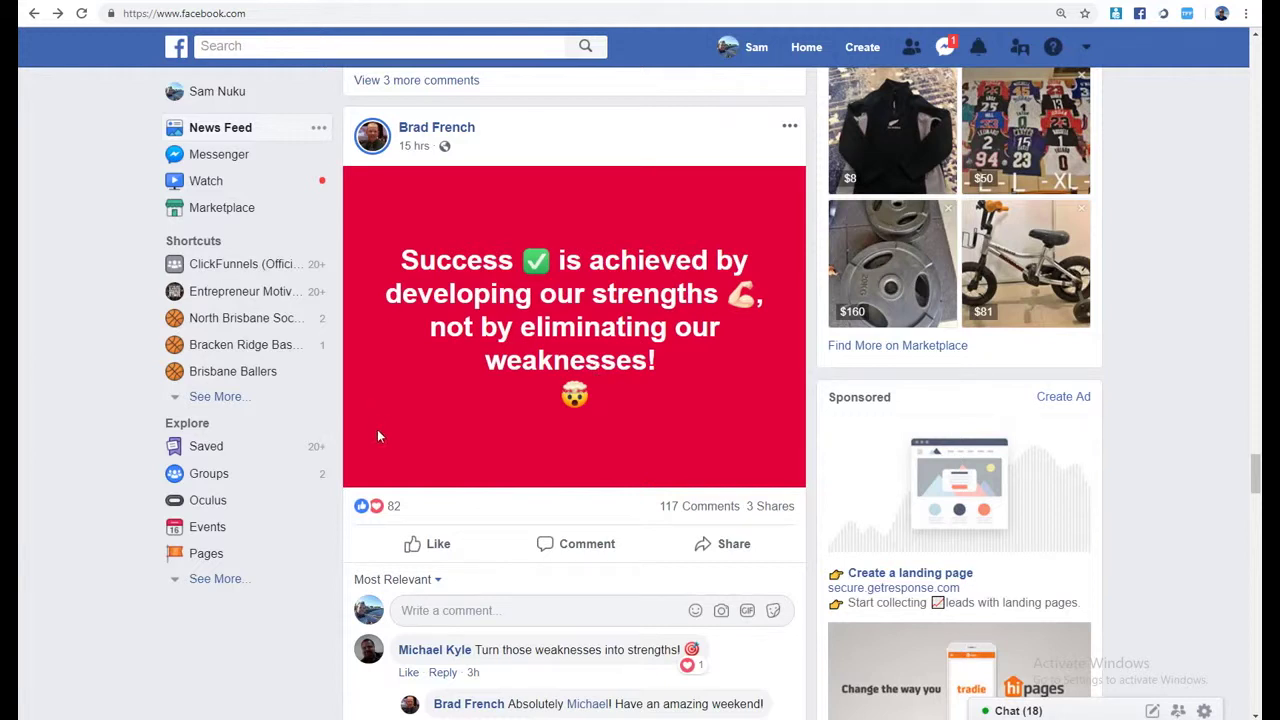
Open the list of people who reacted to the red success post and check which of them can be added as friends
{"action": "left_click", "coordinate": [393, 507]}
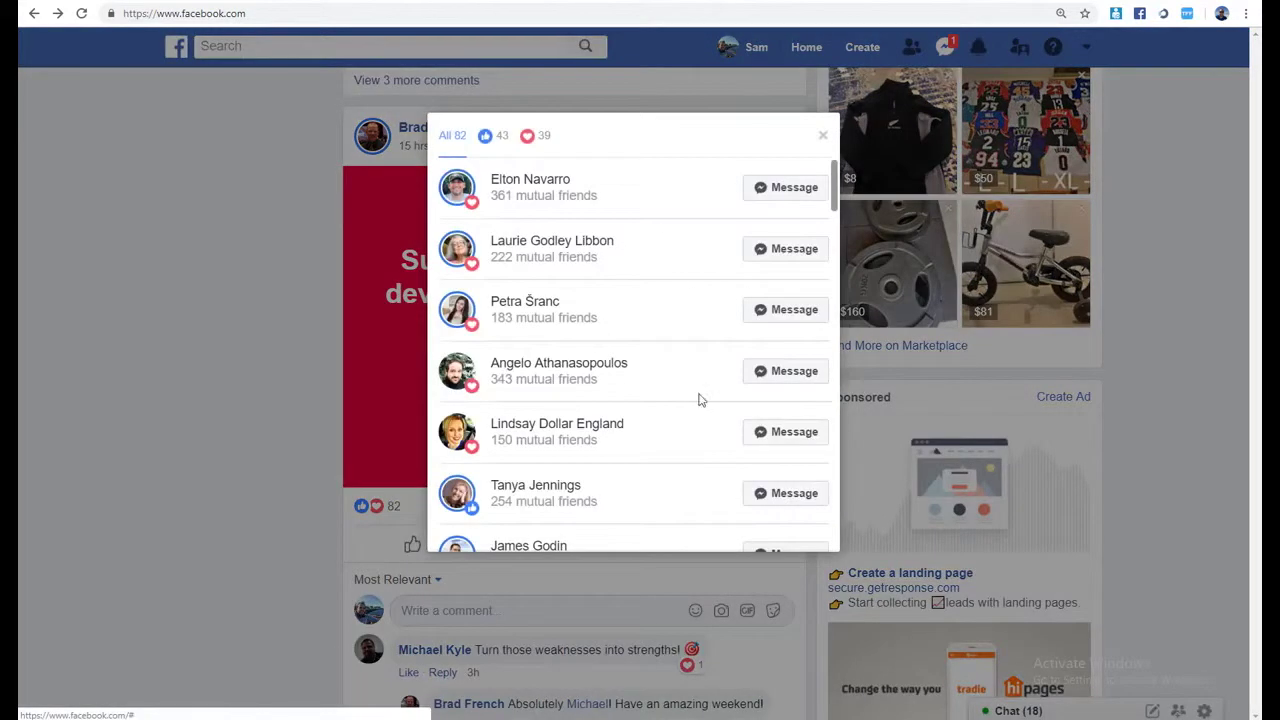
{"action": "scroll", "coordinate": [706, 291], "scroll_direction": "down", "scroll_amount": 5}
{"action": "scroll", "coordinate": [706, 291], "scroll_direction": "down", "scroll_amount": 5}
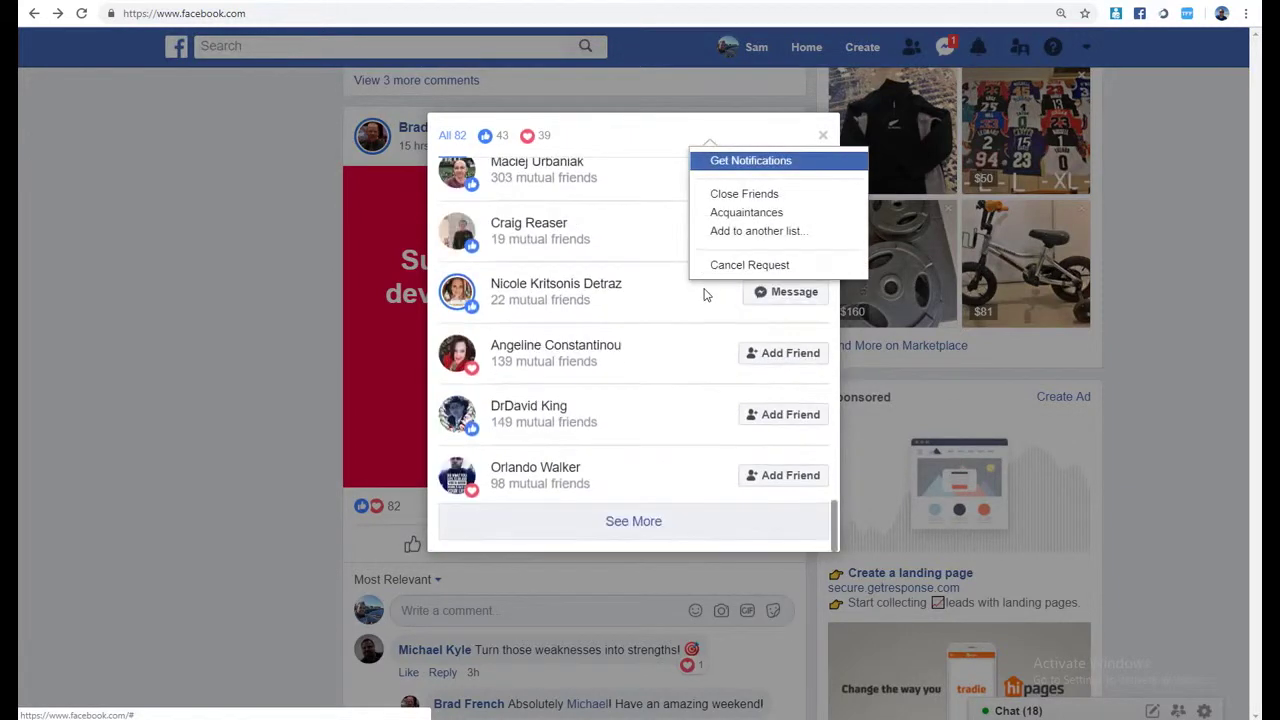
{"action": "scroll", "coordinate": [740, 400], "scroll_direction": "down", "scroll_amount": 5}
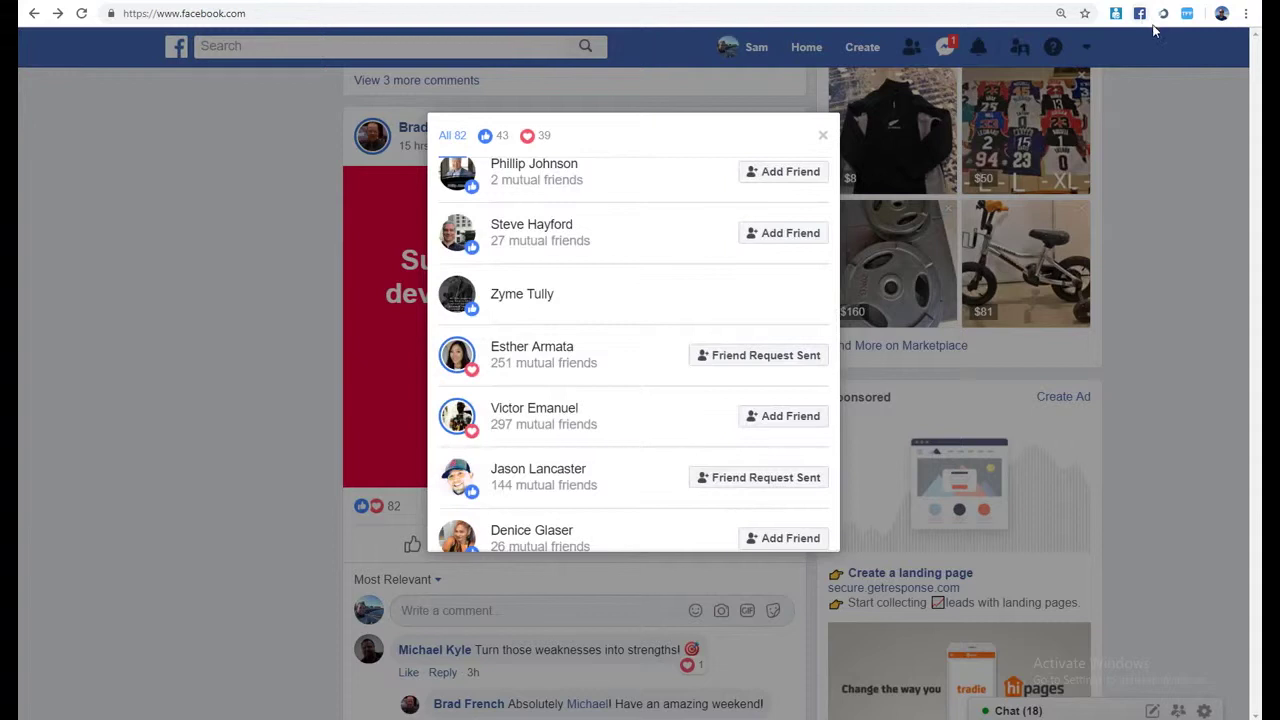
{"action": "mouse_move", "coordinate": [768, 360]}
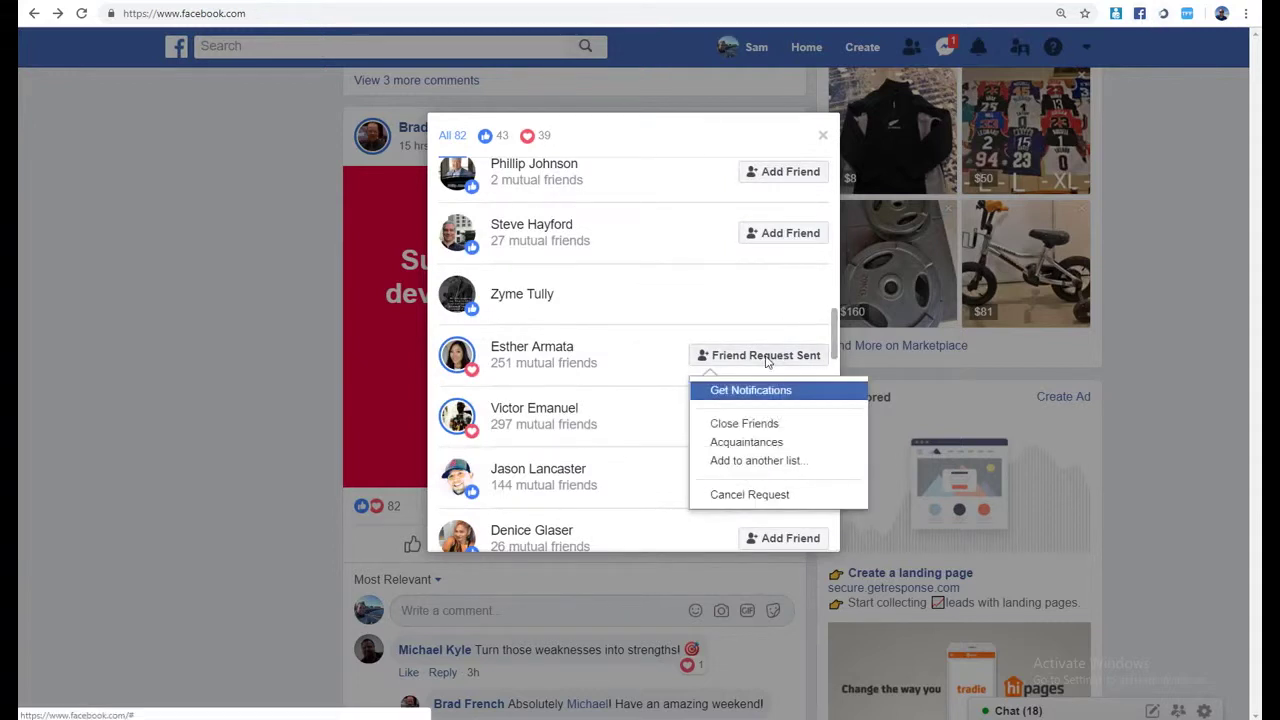
Launch the SimpleSocialTools Add Friends tool on the reactions list and set its delay to 10 and total to 50
{"action": "left_click", "coordinate": [1166, 14]}
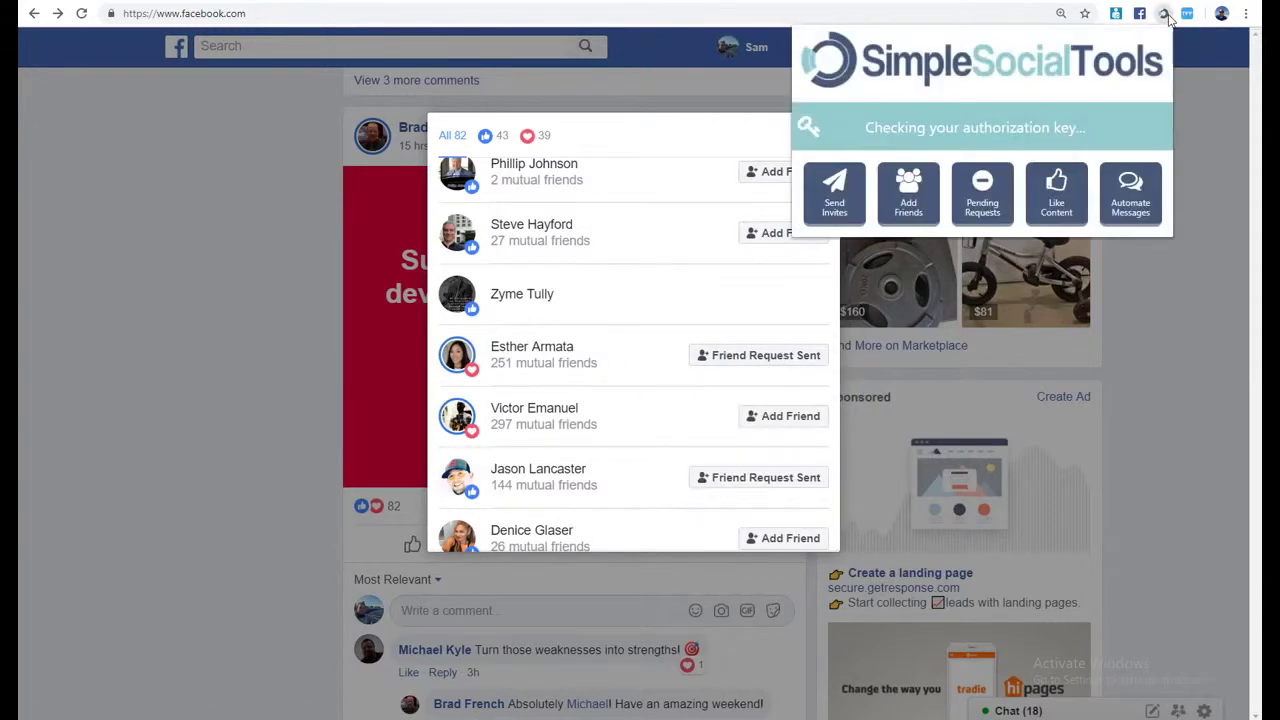
{"action": "left_click", "coordinate": [908, 195]}
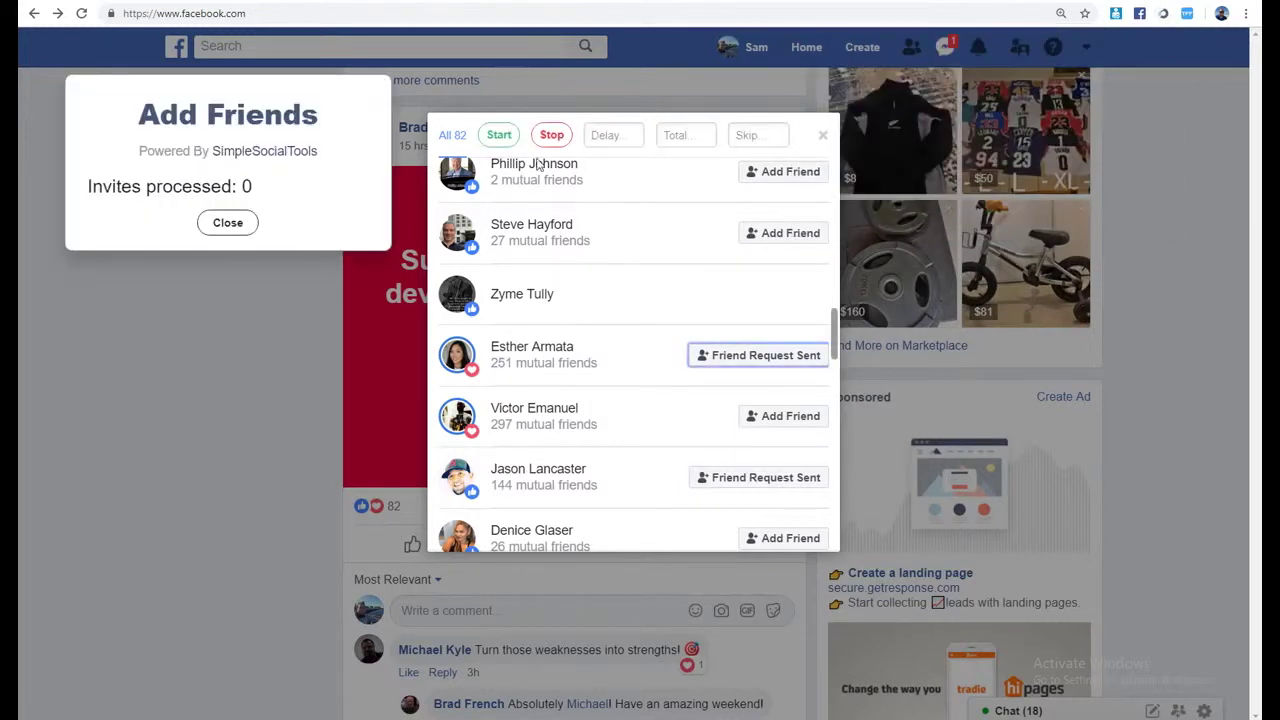
{"action": "left_click", "coordinate": [634, 134]}
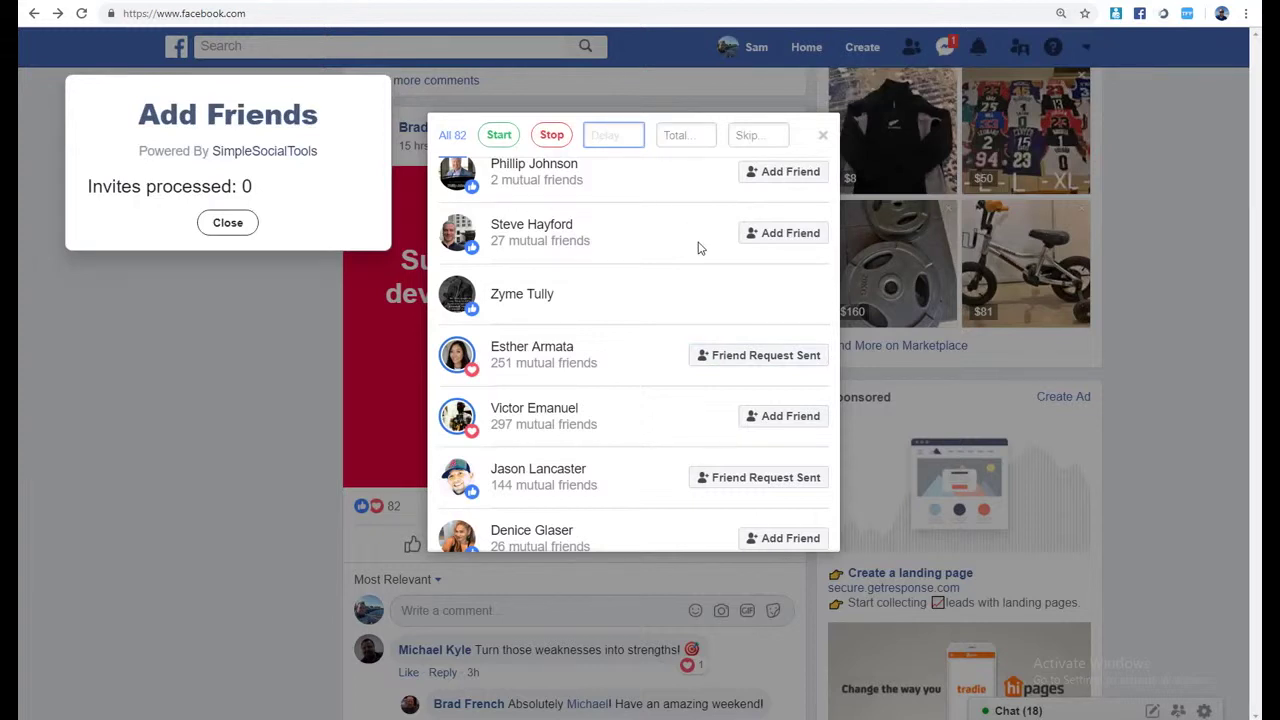
{"action": "type", "text": "10"}
{"action": "key", "text": "Tab"}
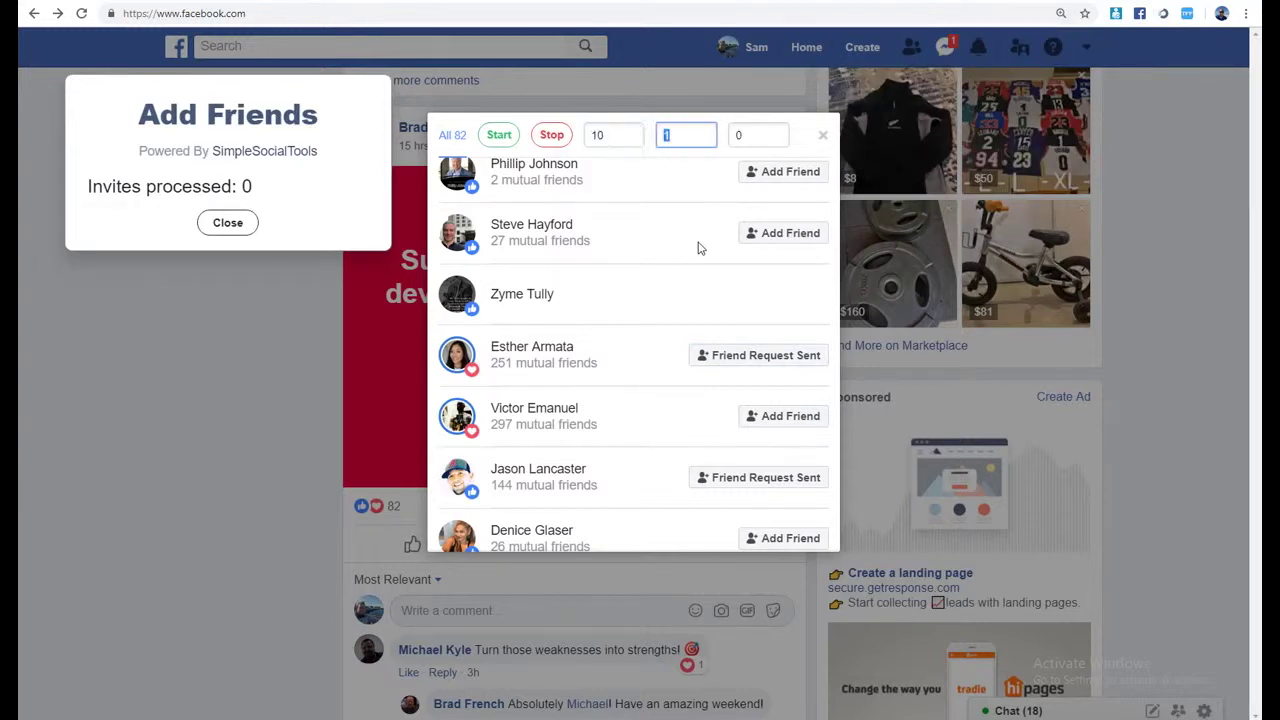
{"action": "key", "text": "shift+Tab"}
{"action": "key", "text": "Tab"}
{"action": "key", "text": "BackSpace"}
{"action": "type", "text": "50"}
{"action": "key", "text": "Tab"}
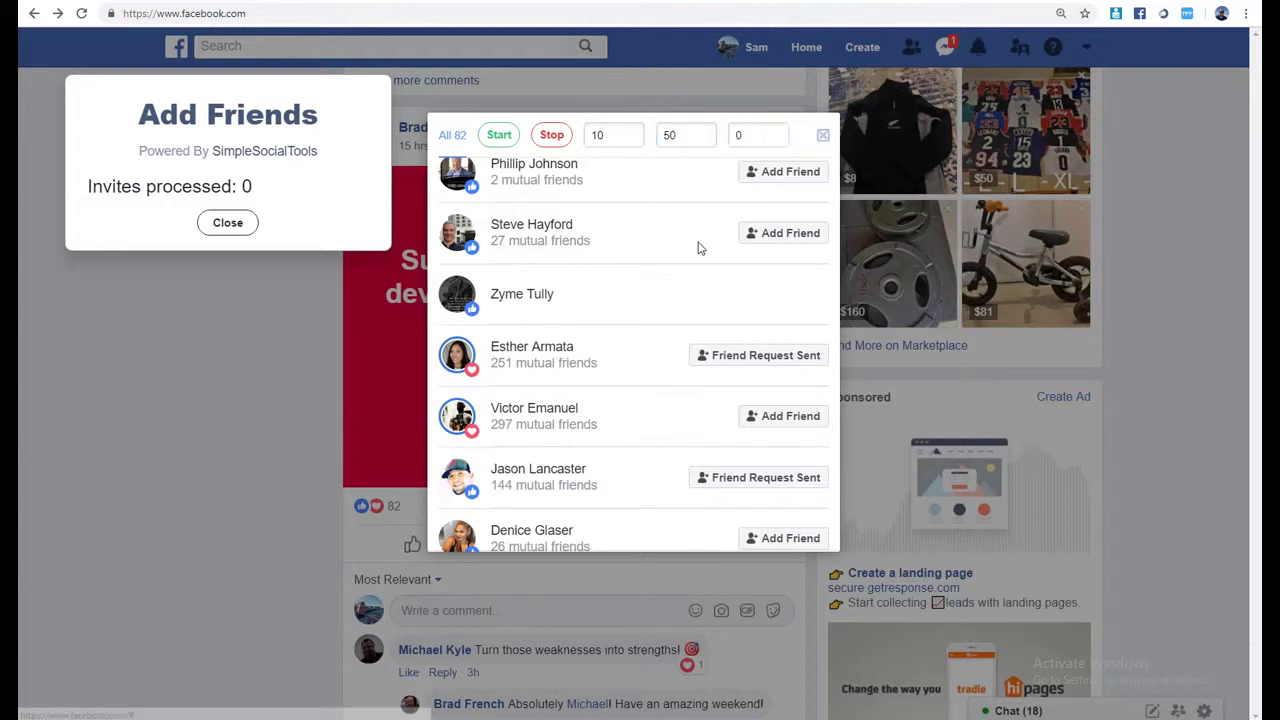
Set the Add Friends total to 30 and its last value to 3, and start sending friend requests
{"action": "left_click", "coordinate": [751, 126]}
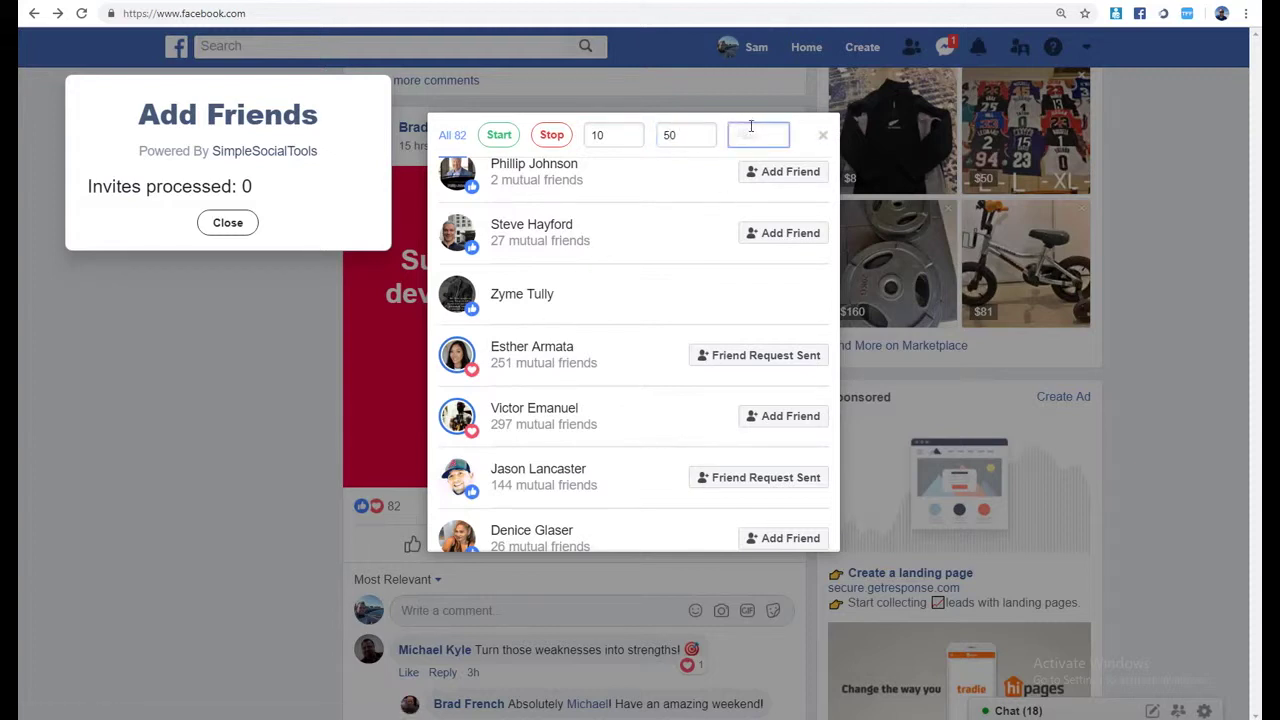
{"action": "key", "text": "shift+Tab"}
{"action": "key", "text": "Tab"}
{"action": "type", "text": "3"}
{"action": "left_click", "coordinate": [499, 134]}
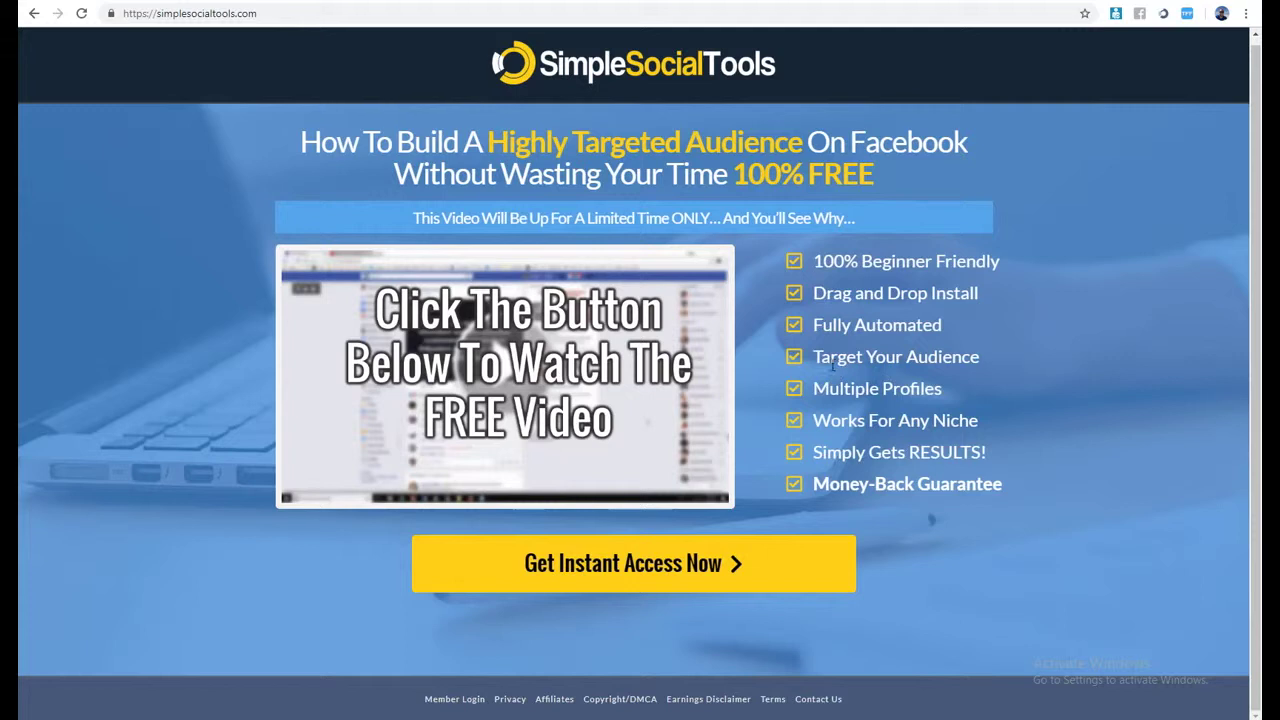
Highlight the "Target Your Audience" benefit on the SimpleSocialTools website and clear the selection
{"action": "left_click_drag", "start_coordinate": [823, 358], "coordinate": [1034, 357]}
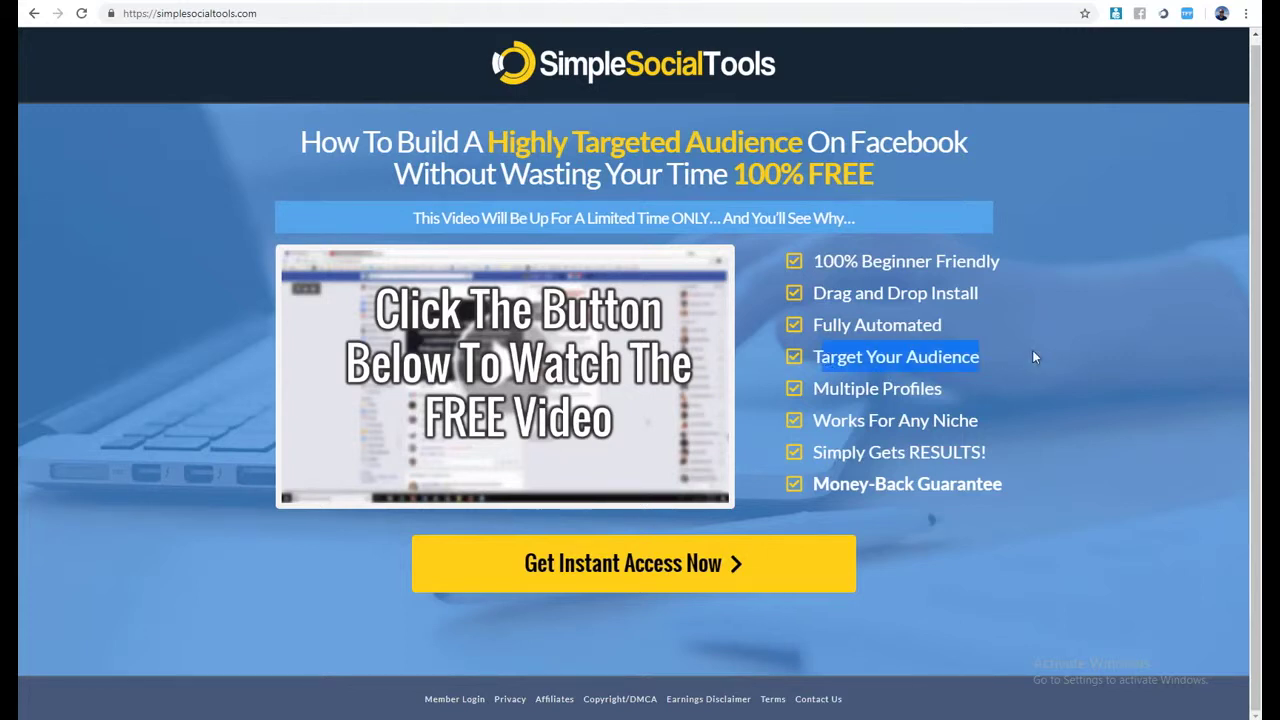
{"action": "left_click", "coordinate": [966, 396]}
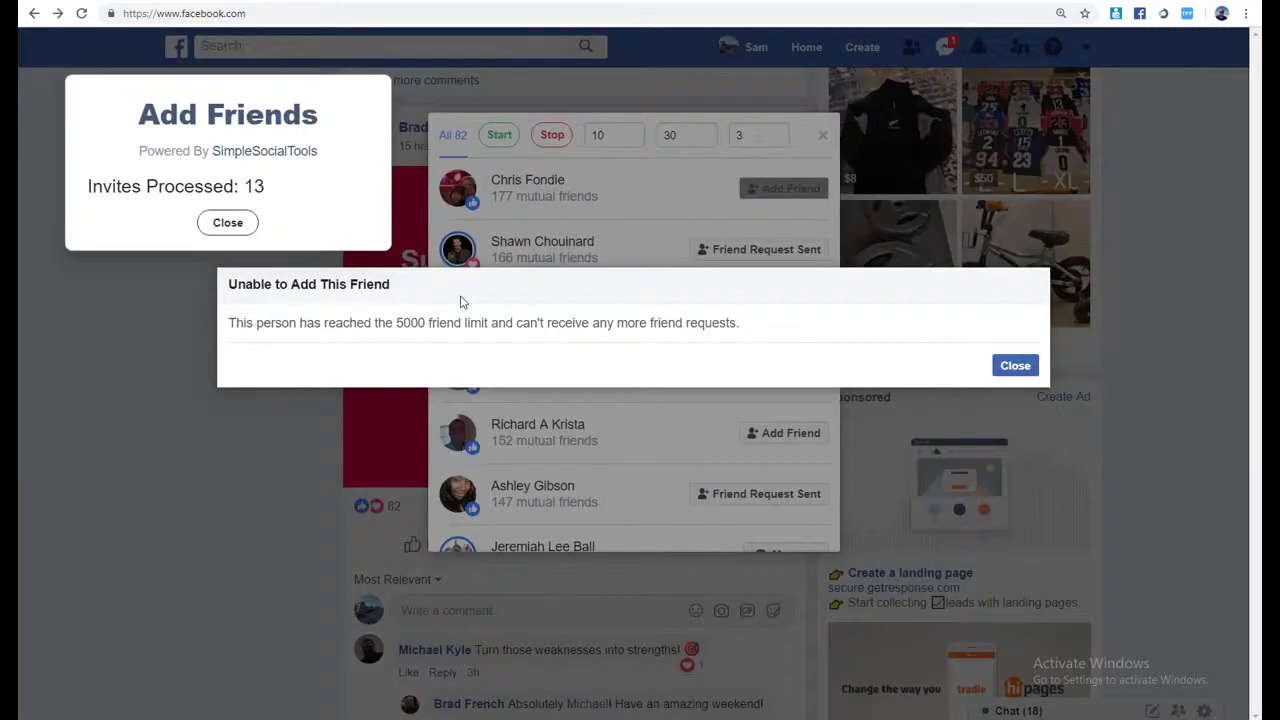
Dismiss the friend-limit notice, stop the Add Friends run and close both the tool and the reactions list
{"action": "left_click", "coordinate": [1008, 366]}
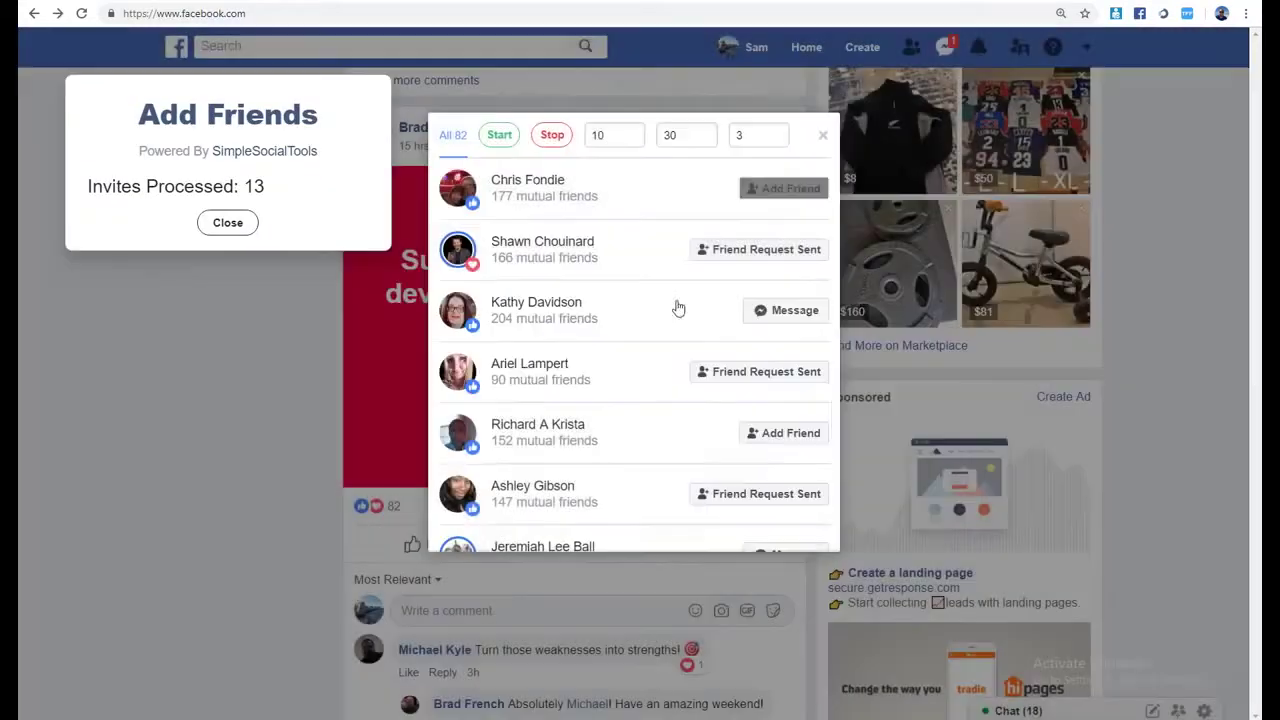
{"action": "left_click", "coordinate": [552, 135]}
{"action": "left_click", "coordinate": [240, 230]}
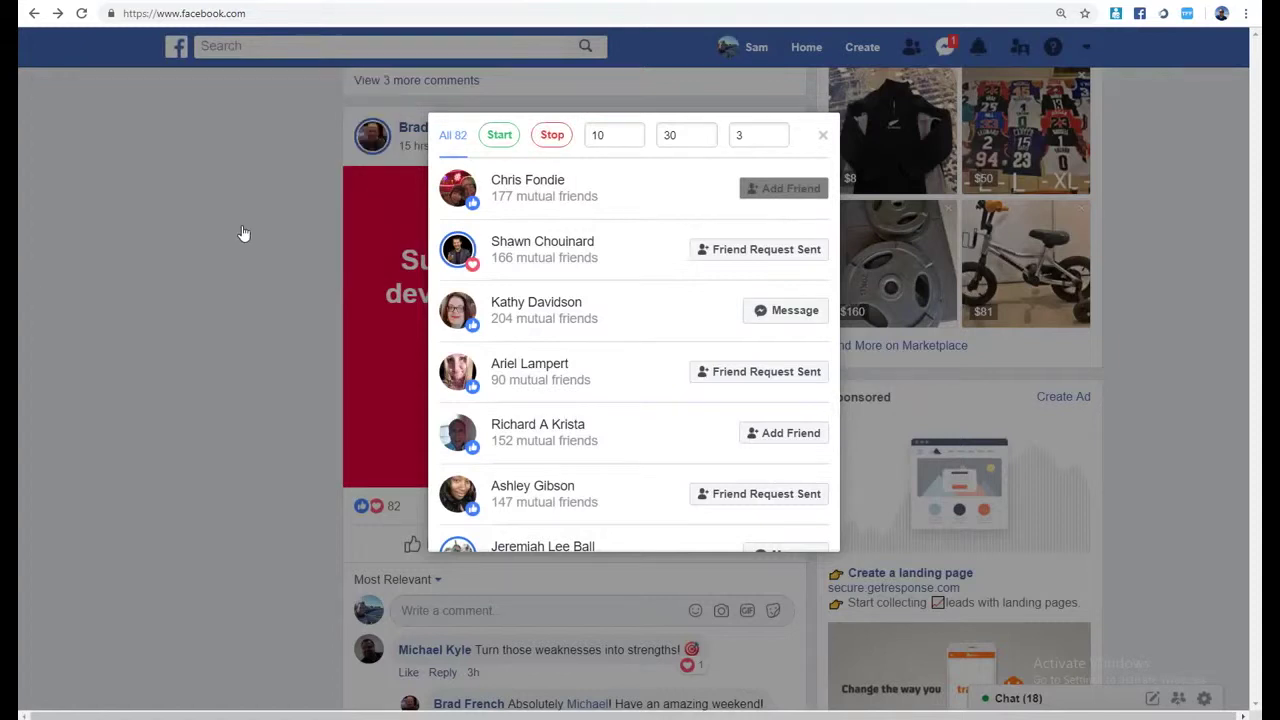
{"action": "left_click", "coordinate": [151, 240]}
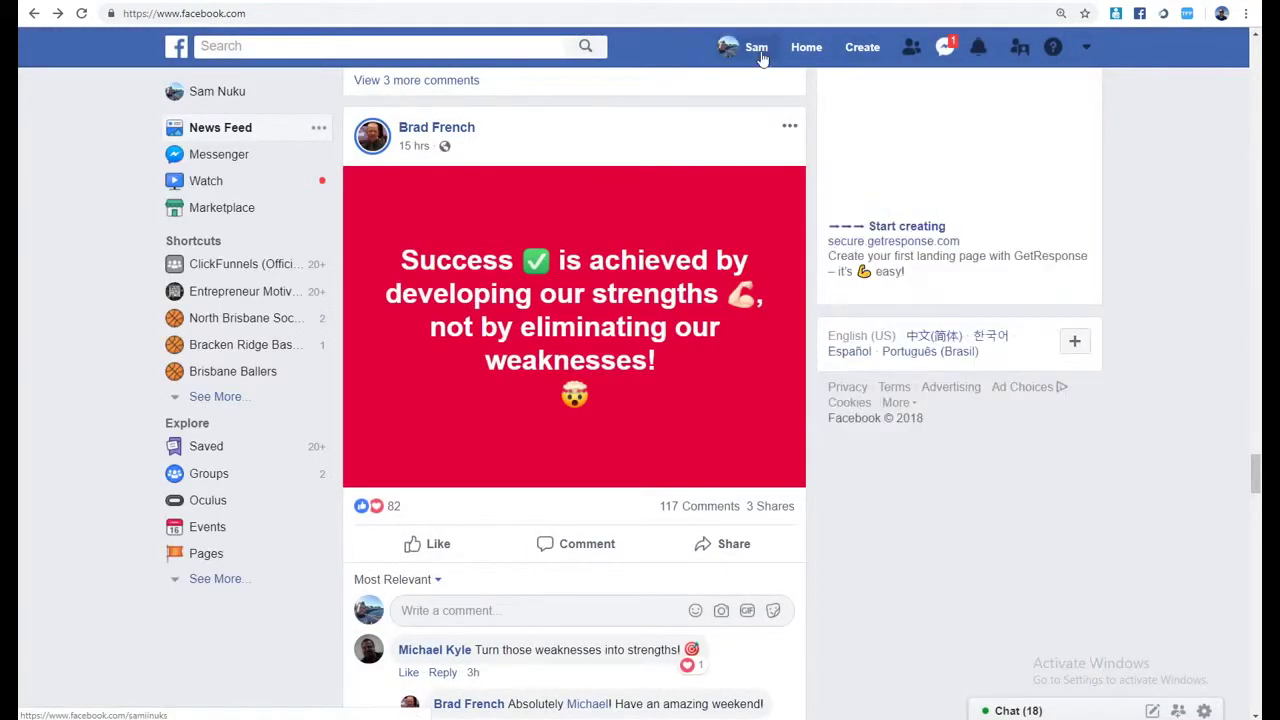
Visit the own profile and run the SimpleSocialTools Pending Requests tool on the outgoing friend requests
{"action": "left_click", "coordinate": [764, 58]}
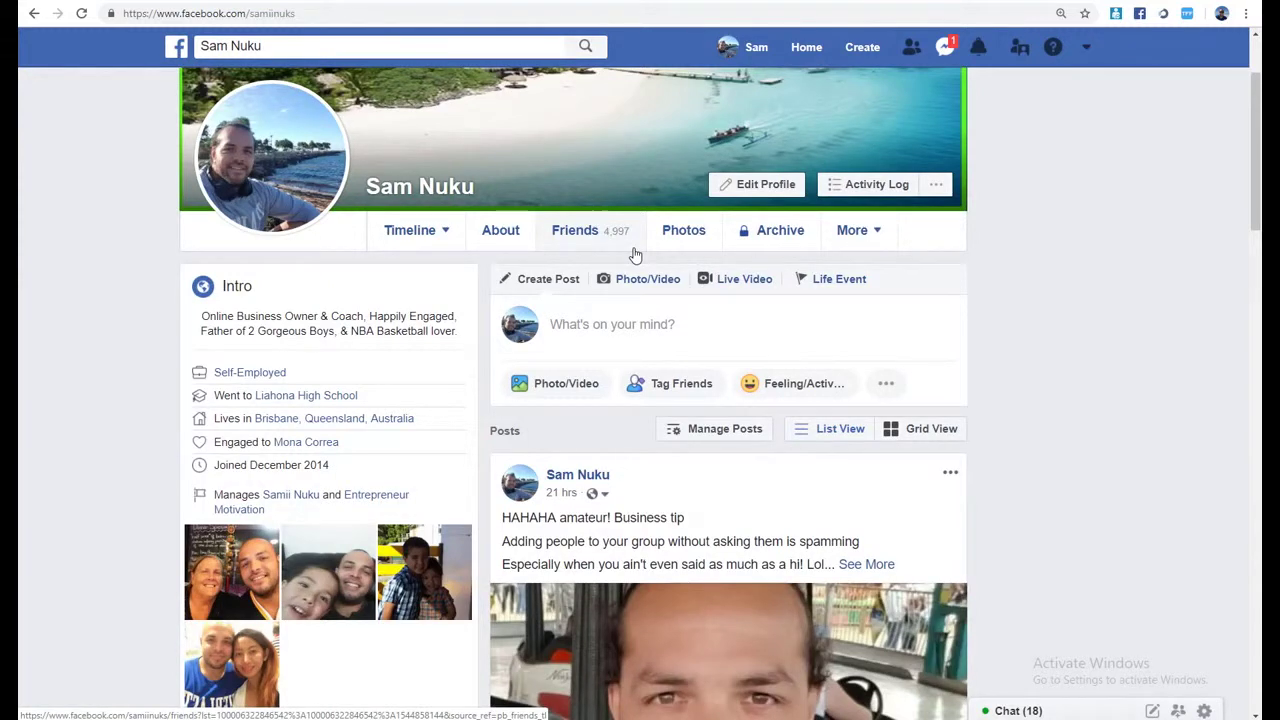
{"action": "left_click", "coordinate": [1165, 14]}
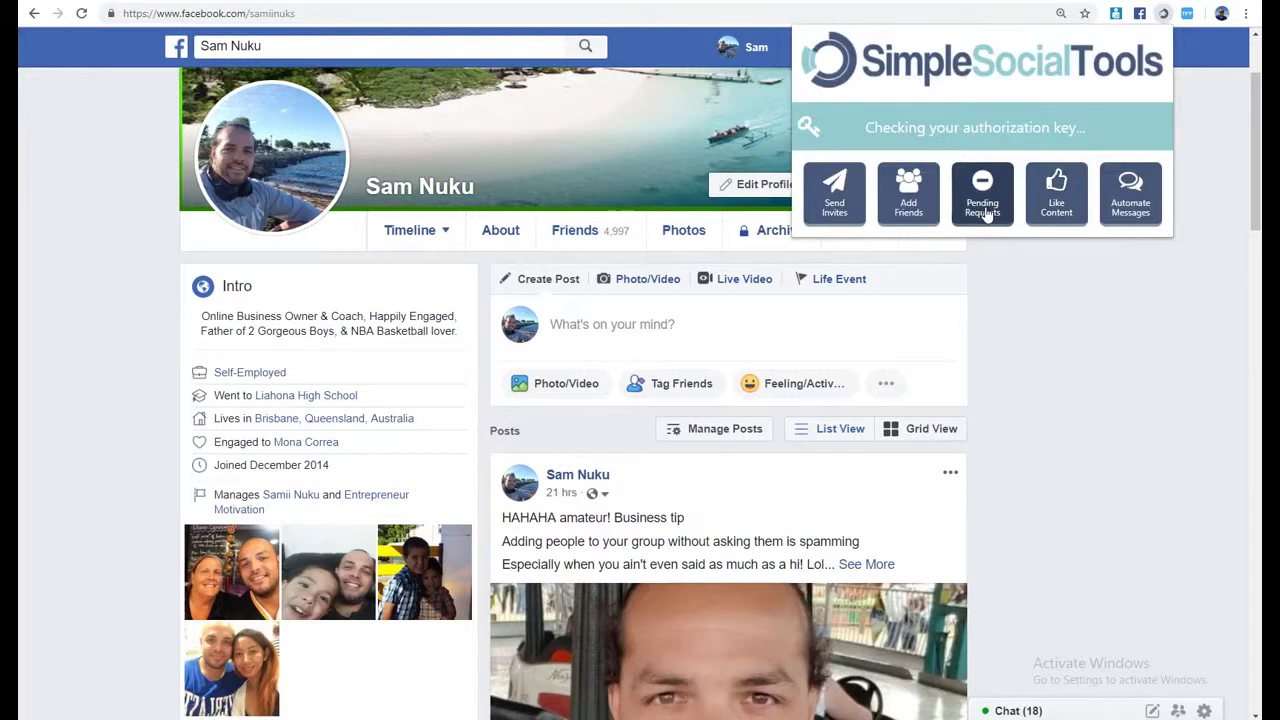
{"action": "left_click", "coordinate": [985, 215]}
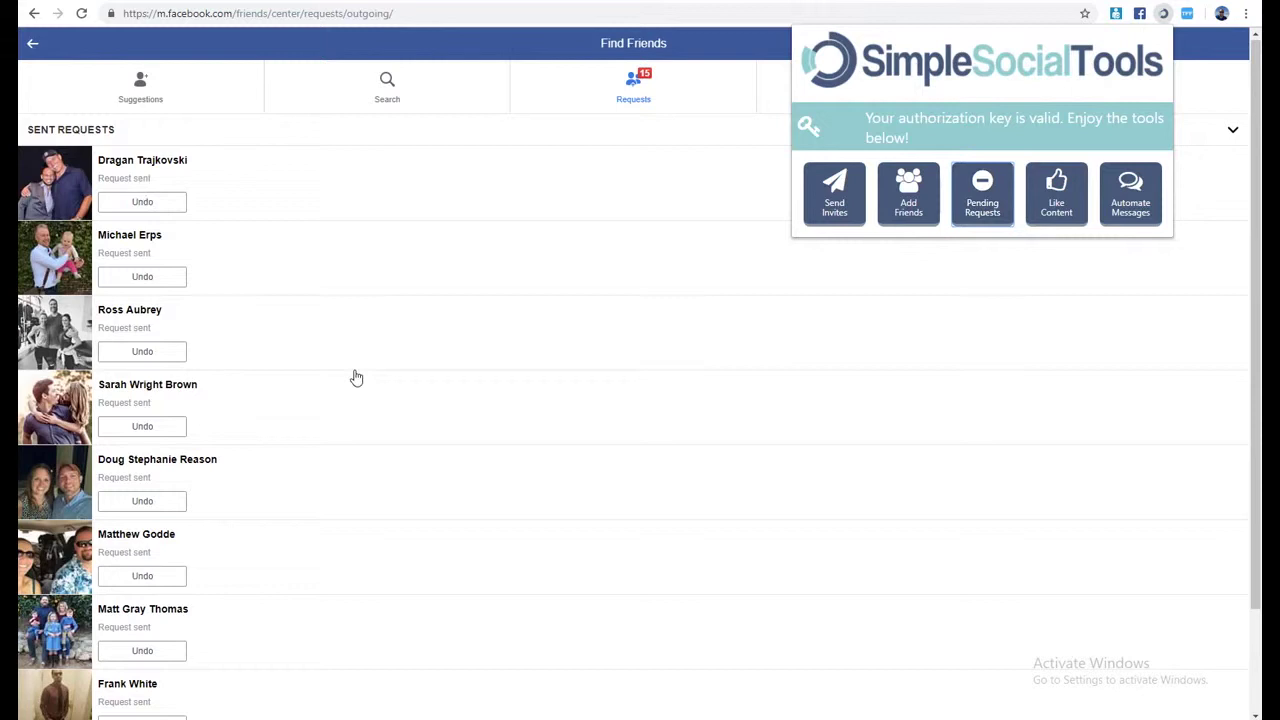
{"action": "left_click", "coordinate": [970, 208]}
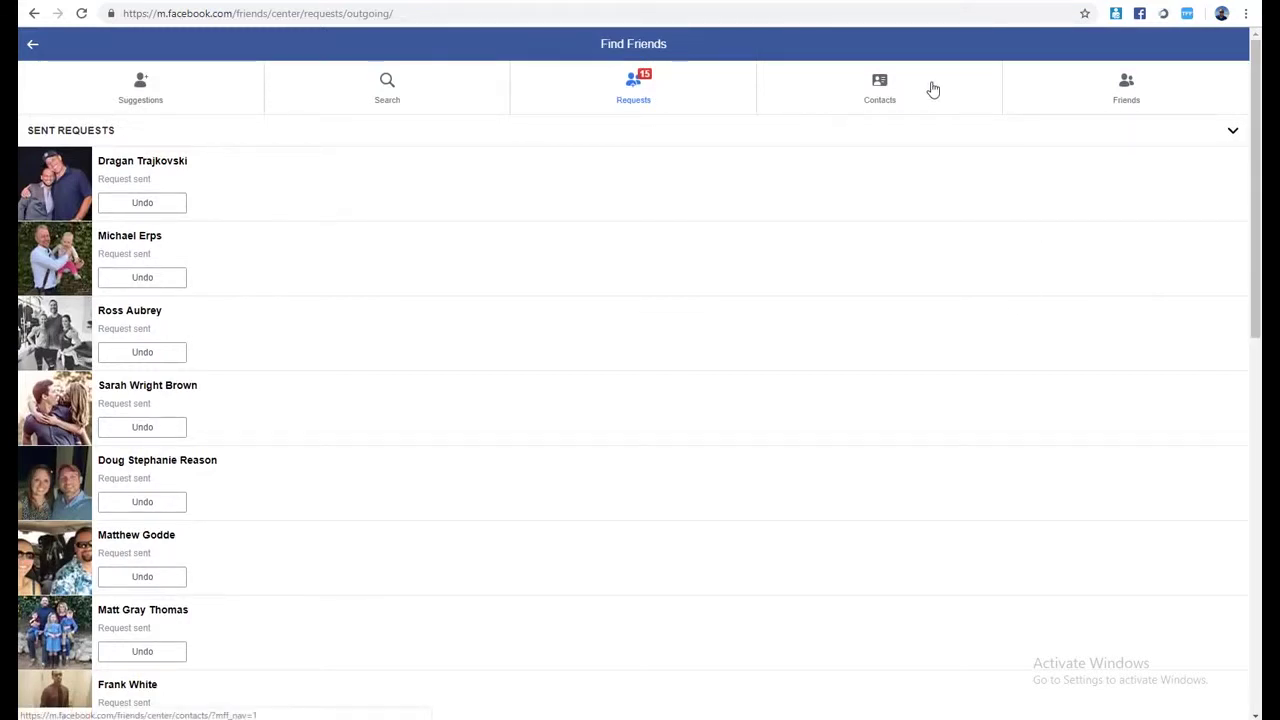
{"action": "left_click", "coordinate": [1163, 13]}
{"action": "scroll", "coordinate": [640, 400], "scroll_direction": "down", "scroll_amount": 3}
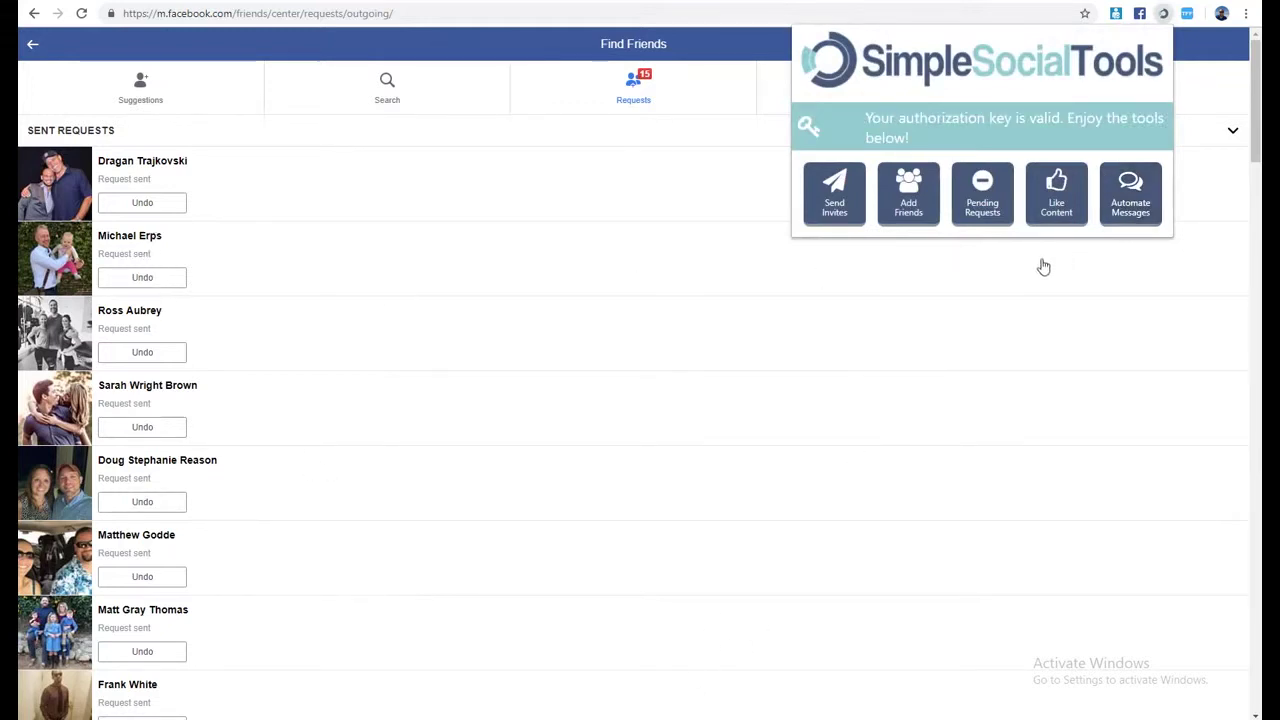
{"action": "left_click", "coordinate": [985, 212]}
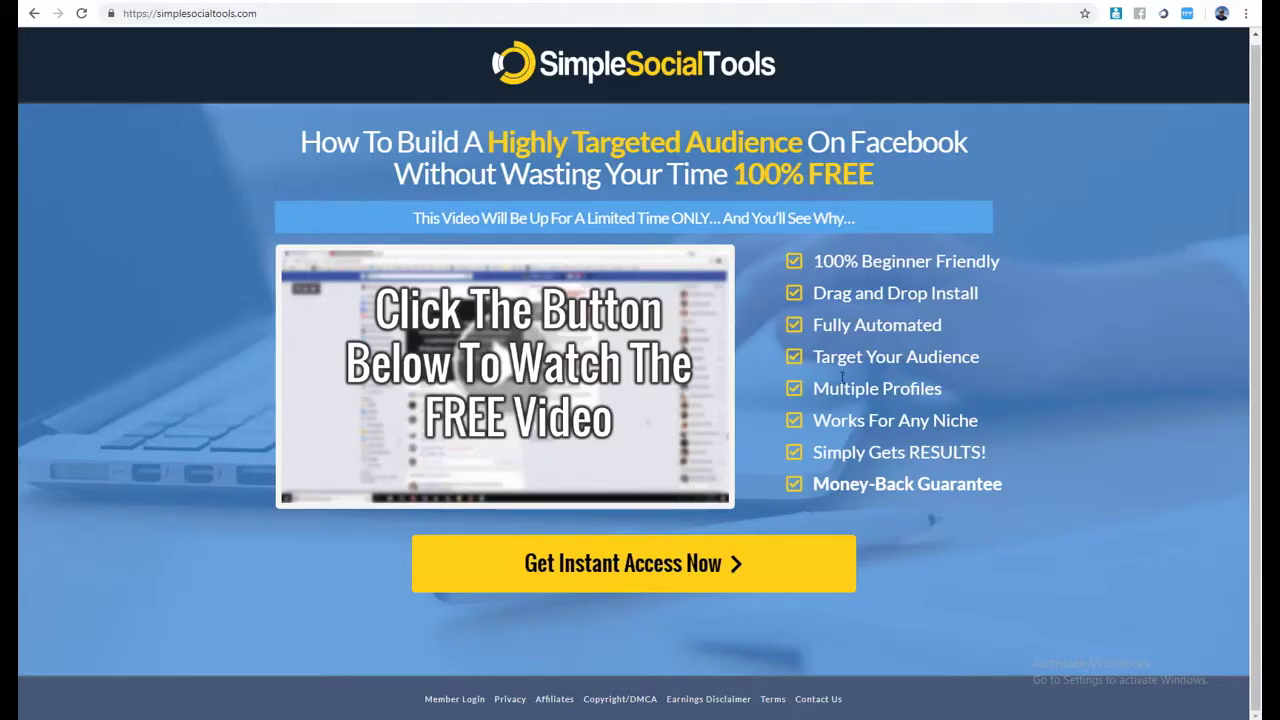
Highlight the "Multiple Profiles" benefit on the SimpleSocialTools website and clear the selection
{"action": "left_click_drag", "start_coordinate": [812, 388], "coordinate": [955, 392]}
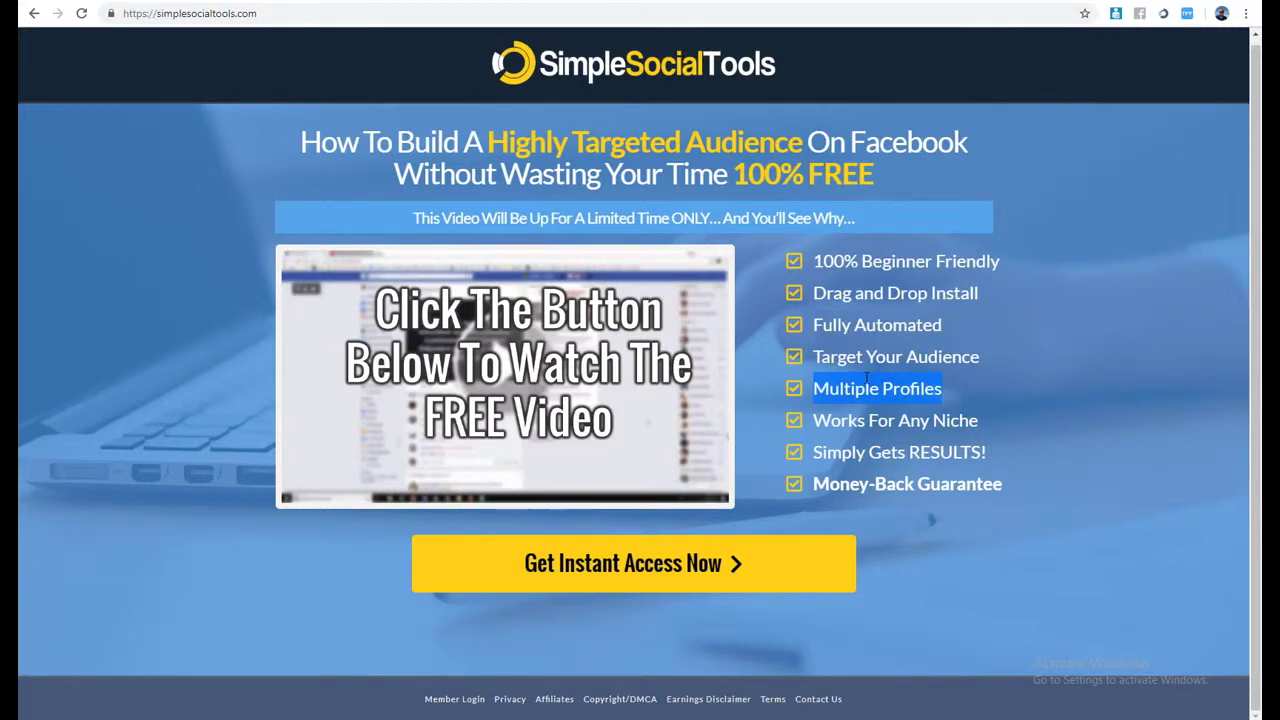
{"action": "left_click", "coordinate": [908, 413]}
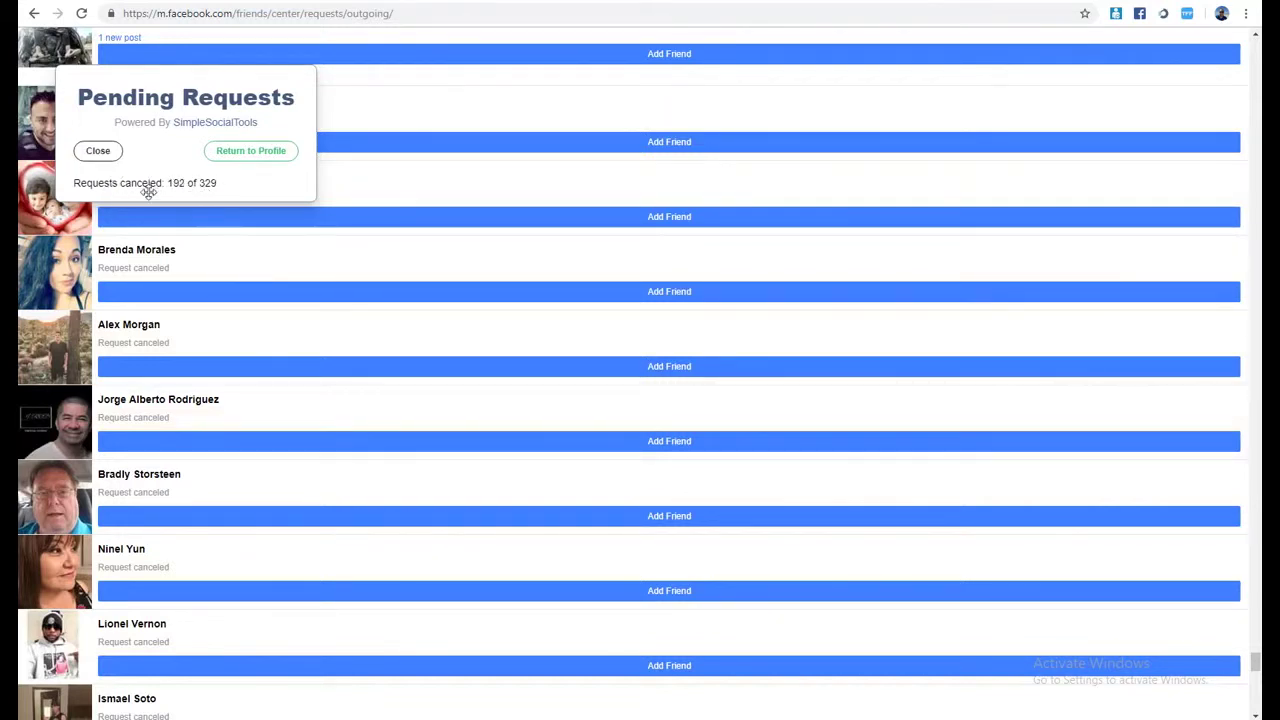
Close the Pending Requests tool on the sent requests page
{"action": "left_click", "coordinate": [98, 155]}
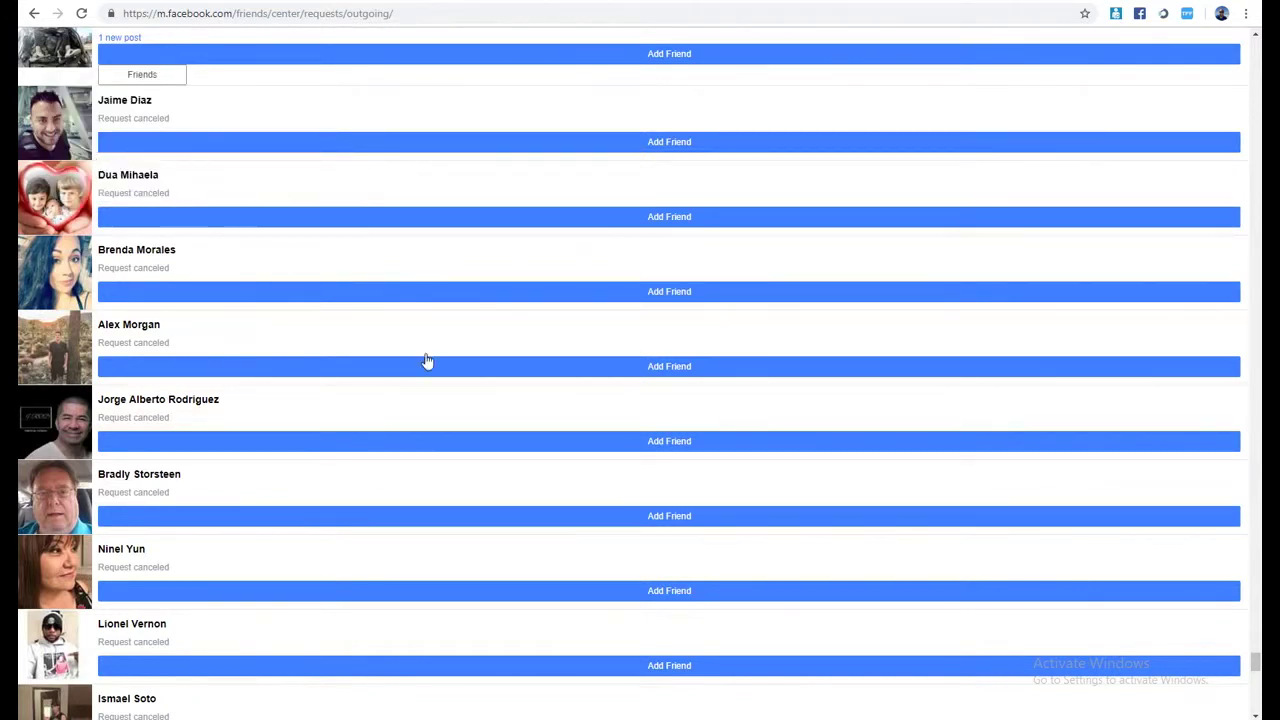
{"action": "left_click", "coordinate": [1245, 13]}
{"action": "left_click", "coordinate": [863, 103]}
Look through the outgoing friend requests to compare canceled and still pending ones, and highlight the page's address path
{"action": "scroll", "coordinate": [863, 103], "scroll_direction": "up", "scroll_amount": 15}
{"action": "scroll", "coordinate": [640, 373], "scroll_direction": "up", "scroll_amount": 20}
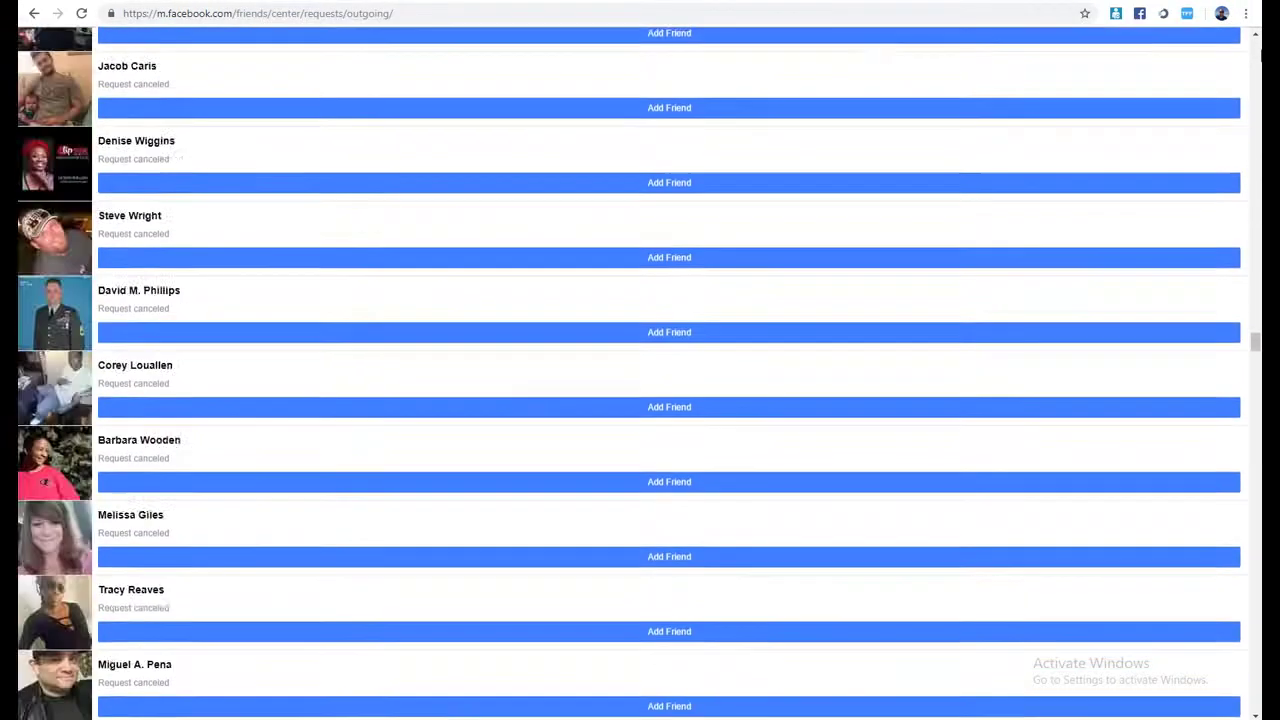
{"action": "scroll", "coordinate": [646, 240], "scroll_direction": "up", "scroll_amount": 5}
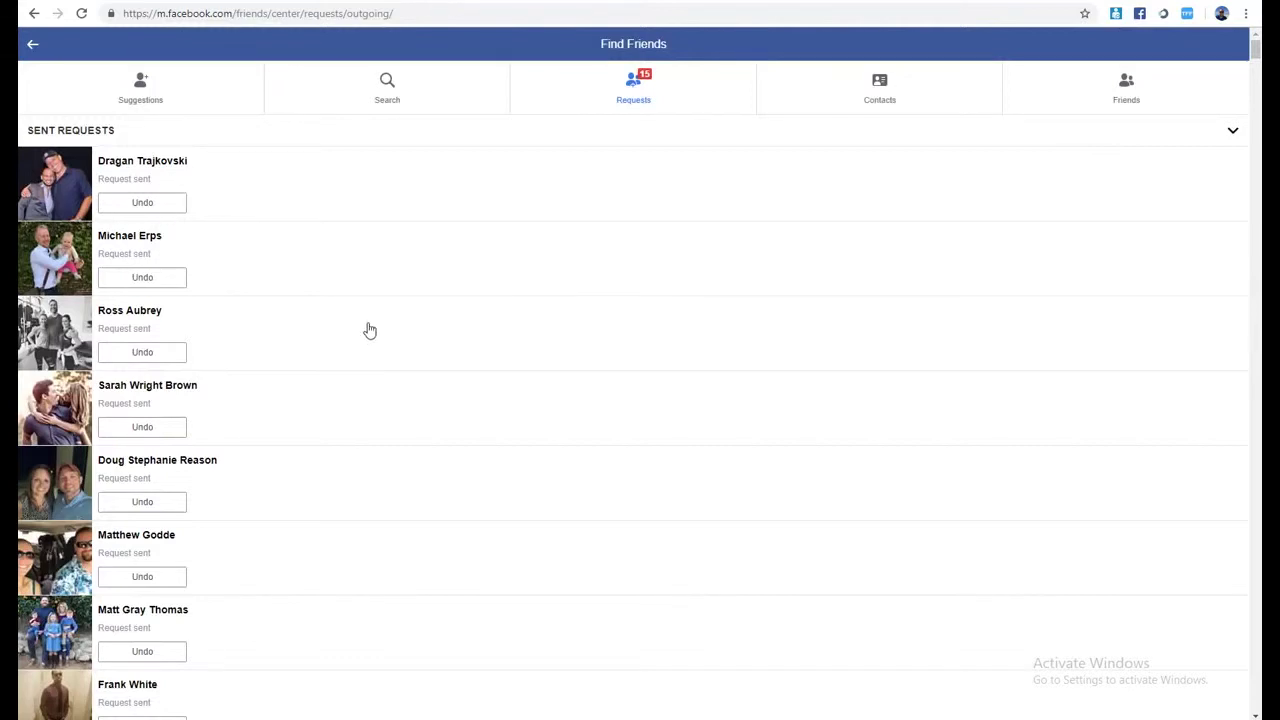
{"action": "scroll", "coordinate": [369, 330], "scroll_direction": "down", "scroll_amount": 4}
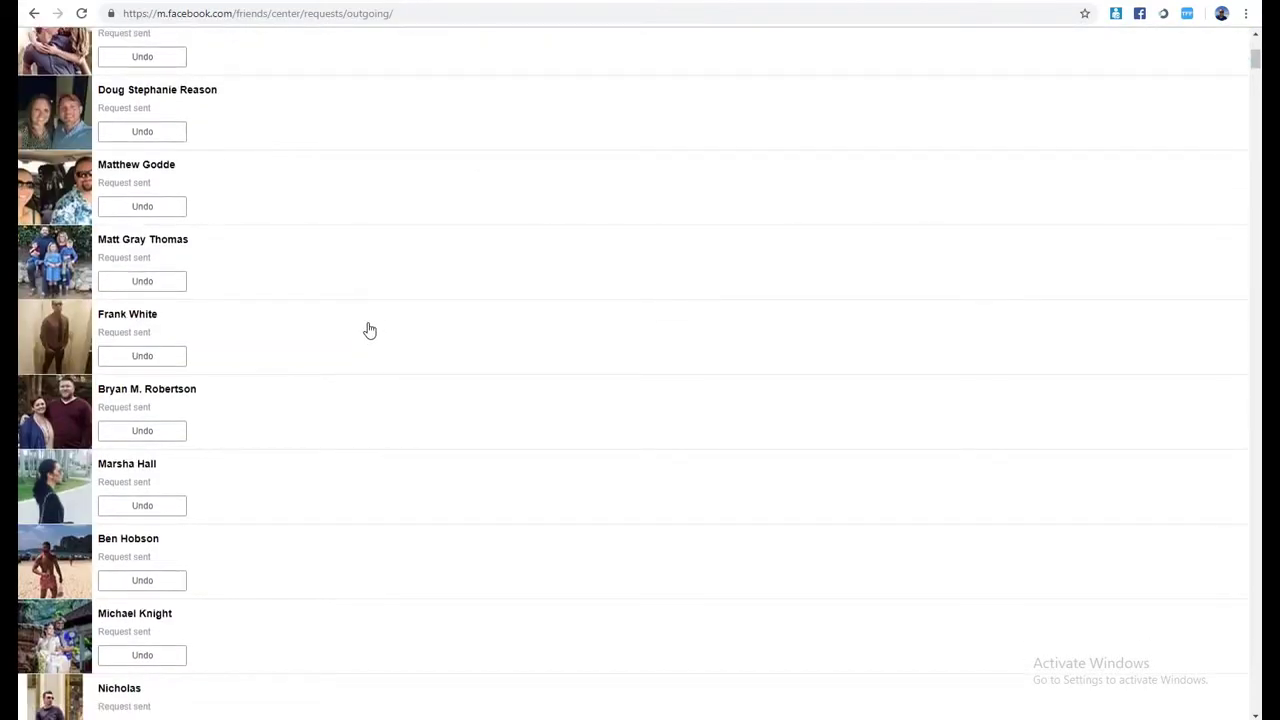
{"action": "scroll", "coordinate": [369, 330], "scroll_direction": "up", "scroll_amount": 4}
{"action": "scroll", "coordinate": [149, 271], "scroll_direction": "down", "scroll_amount": 6}
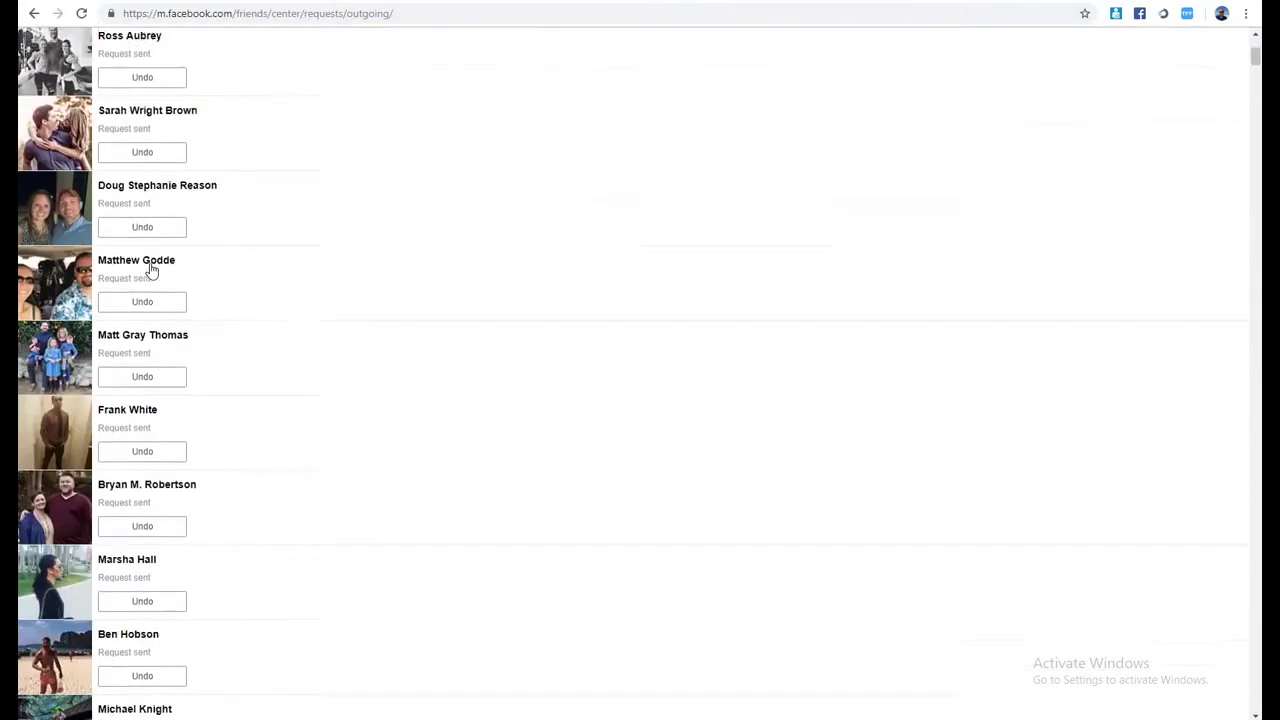
{"action": "scroll", "coordinate": [151, 270], "scroll_direction": "down", "scroll_amount": 20}
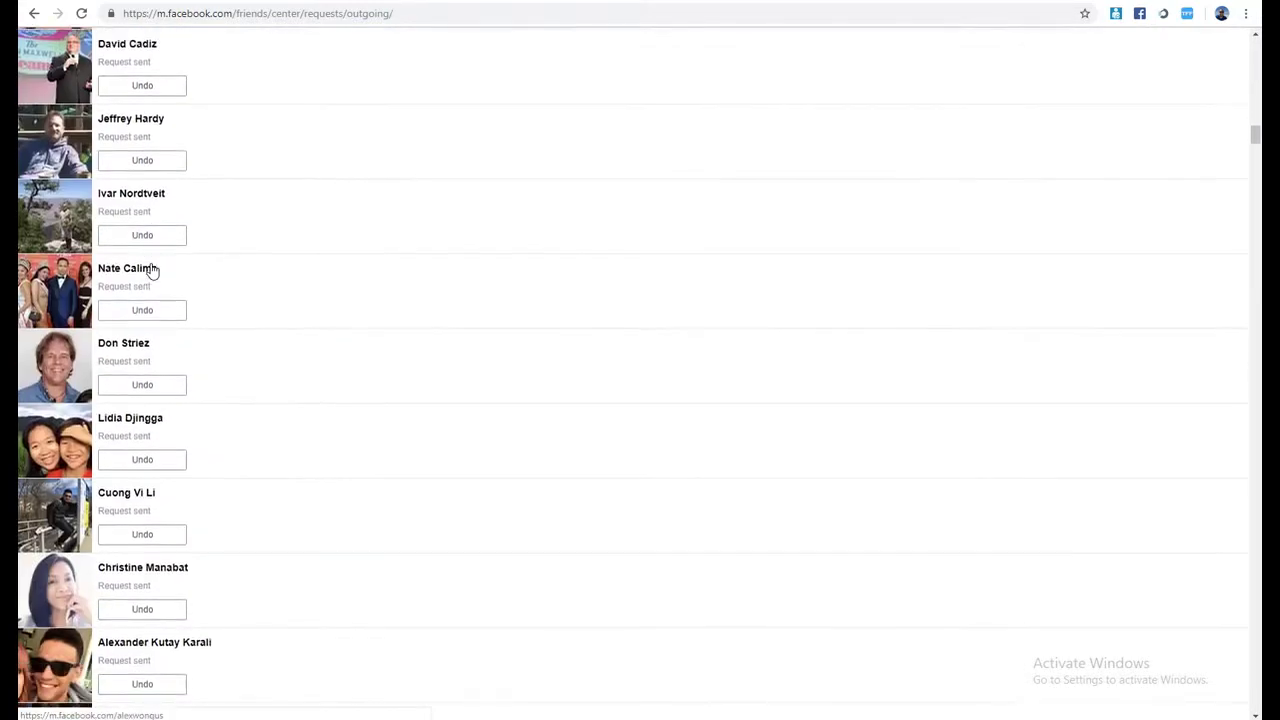
{"action": "scroll", "coordinate": [151, 270], "scroll_direction": "down", "scroll_amount": 20}
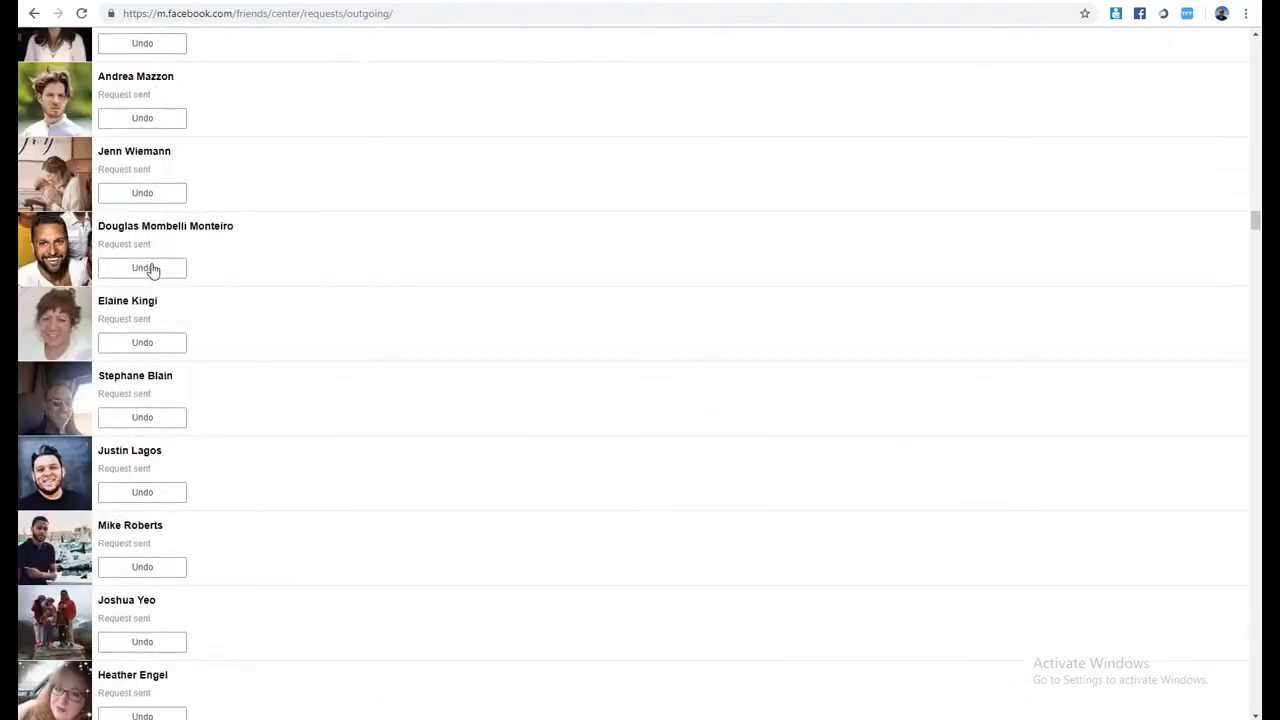
{"action": "left_click_drag", "start_coordinate": [238, 8], "coordinate": [520, 30]}
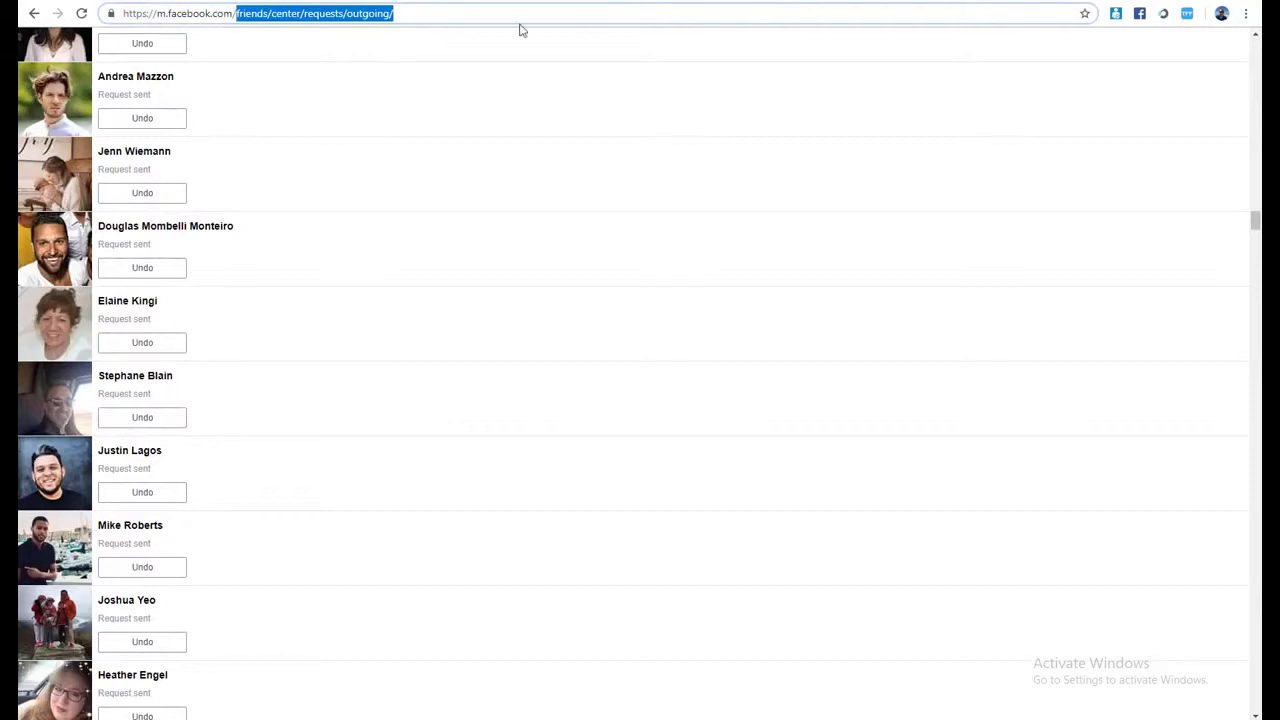
Go back to the desktop Facebook news feed and launch the SimpleSocialTools Like Content tool
{"action": "left_click", "coordinate": [34, 13]}
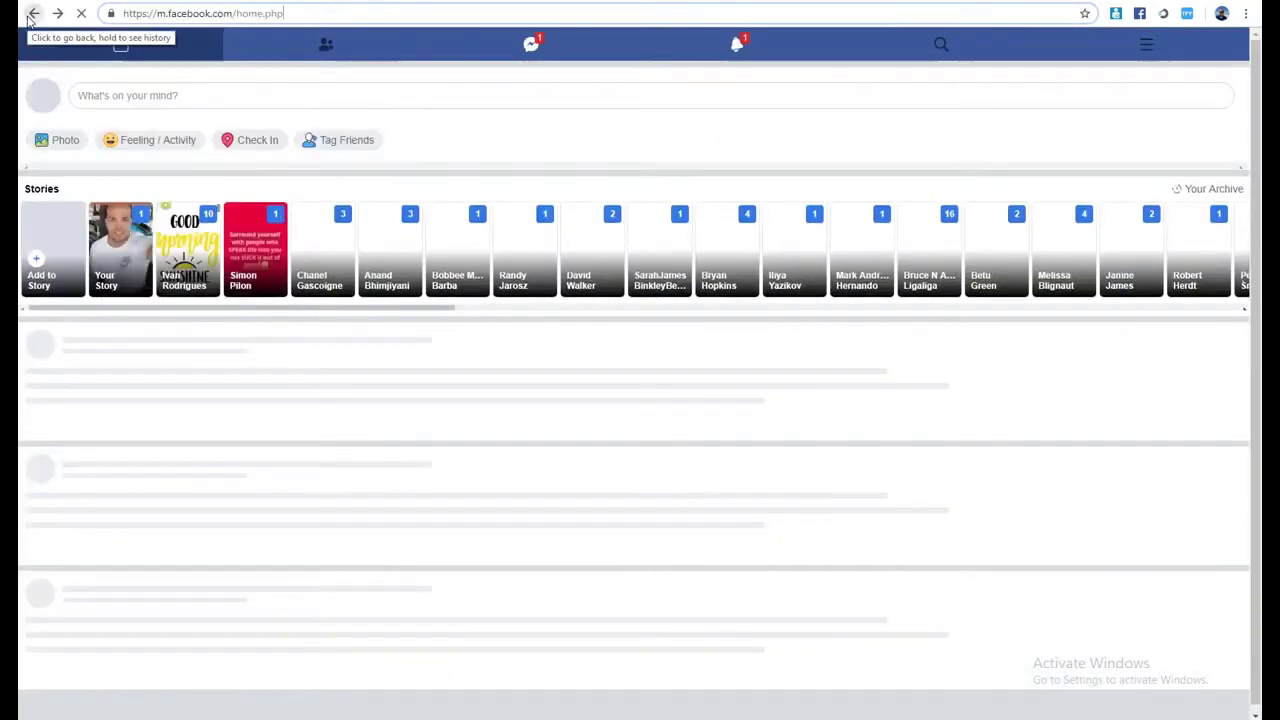
{"action": "left_click", "coordinate": [33, 13]}
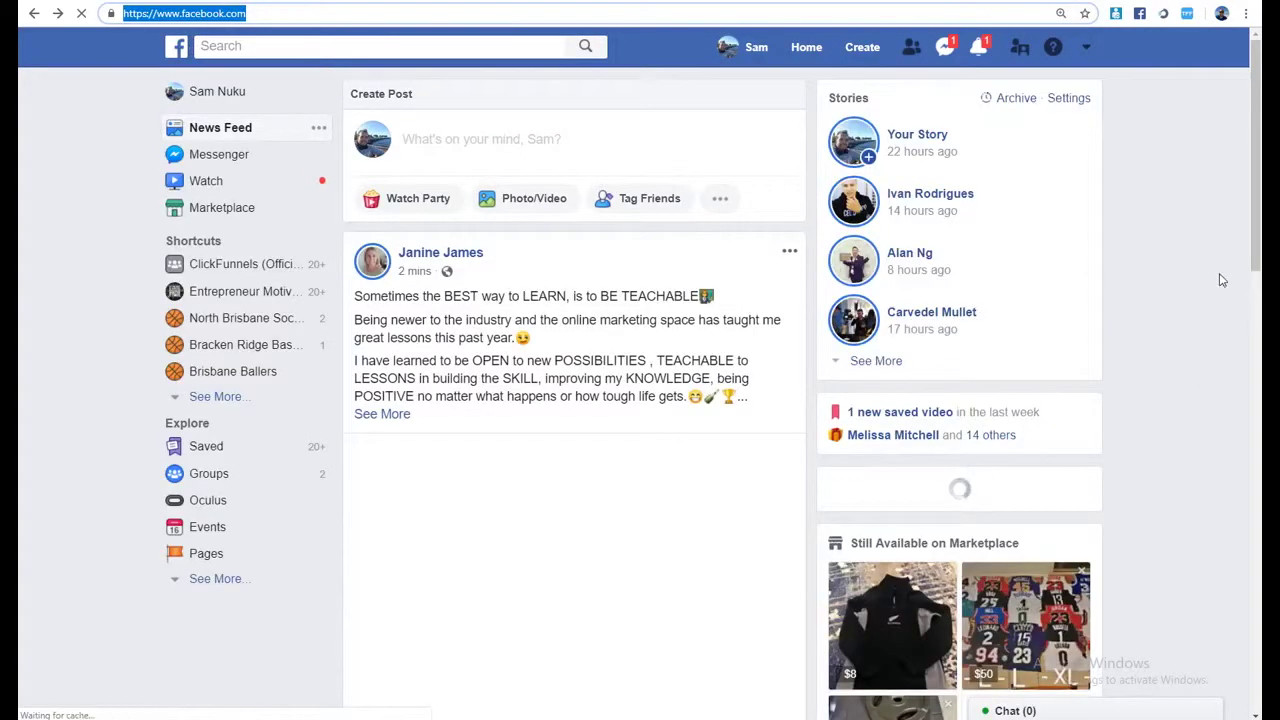
{"action": "left_click", "coordinate": [1165, 14]}
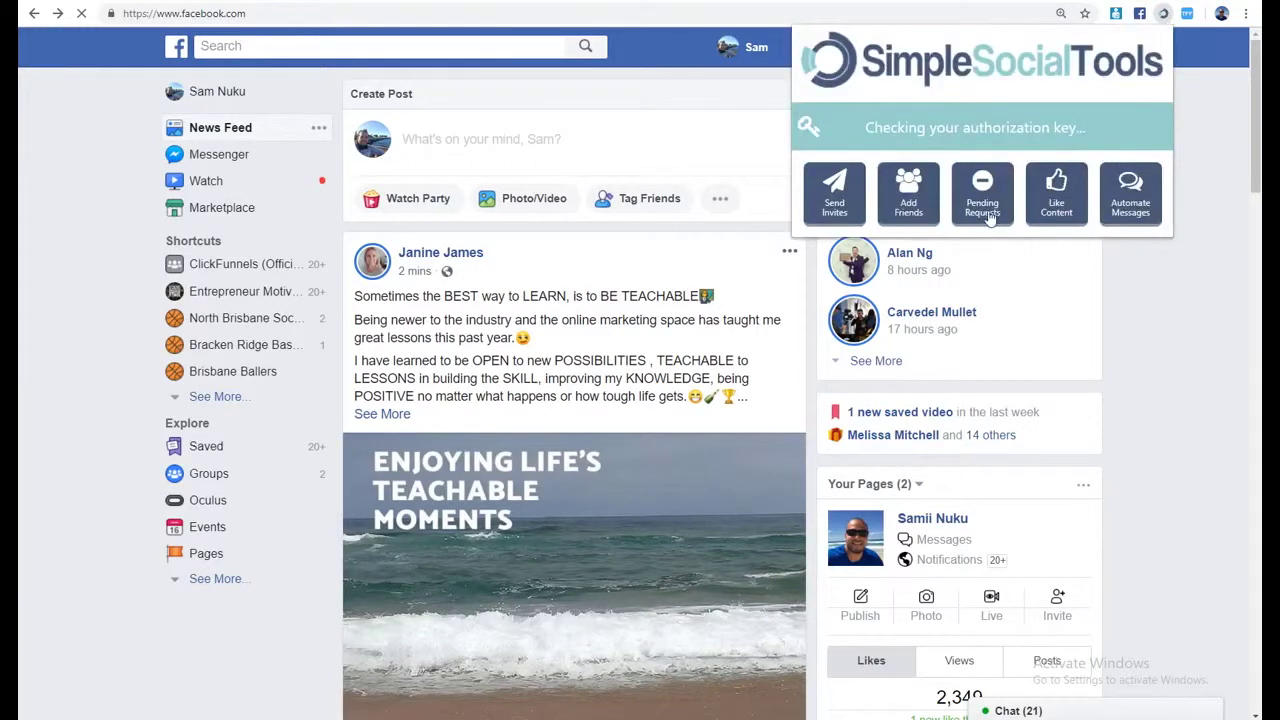
{"action": "left_click", "coordinate": [1042, 210]}
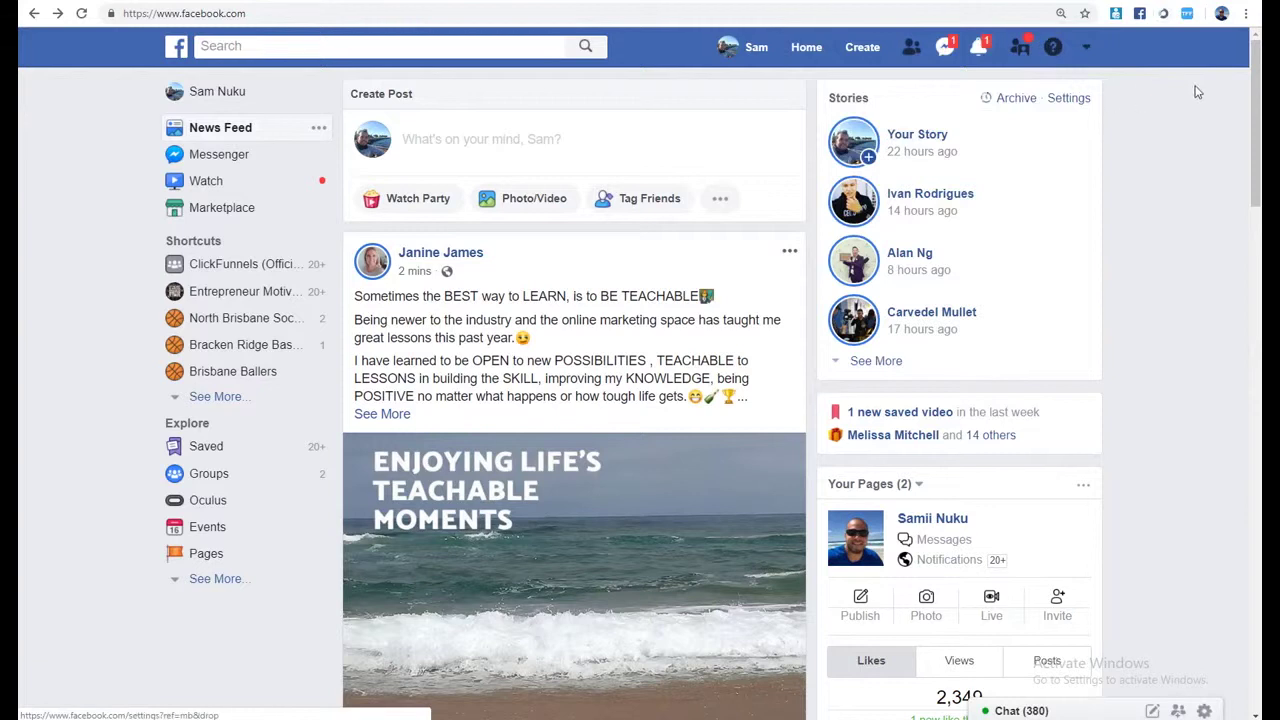
{"action": "left_click", "coordinate": [1166, 15]}
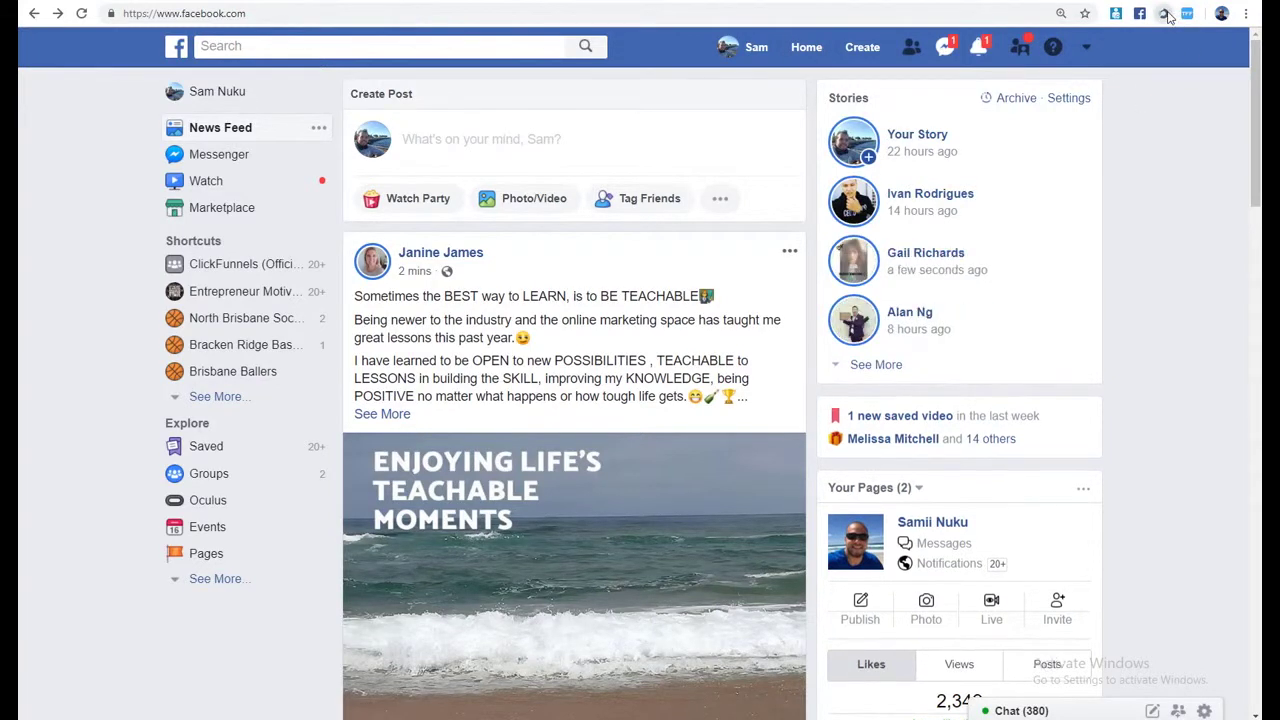
{"action": "left_click", "coordinate": [1055, 206]}
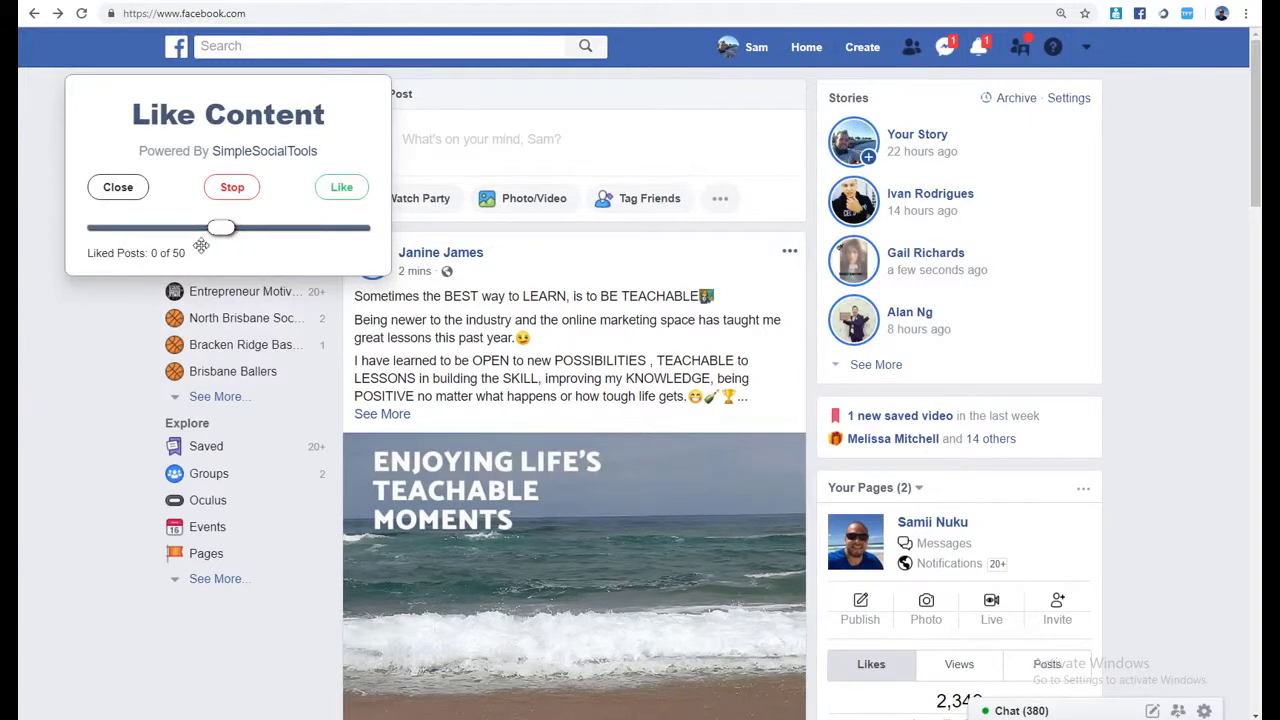
Set Like Content to 100 posts, run it on the news feed with the page zoomed out, and close the tool
{"action": "left_click_drag", "start_coordinate": [224, 233], "coordinate": [372, 231]}
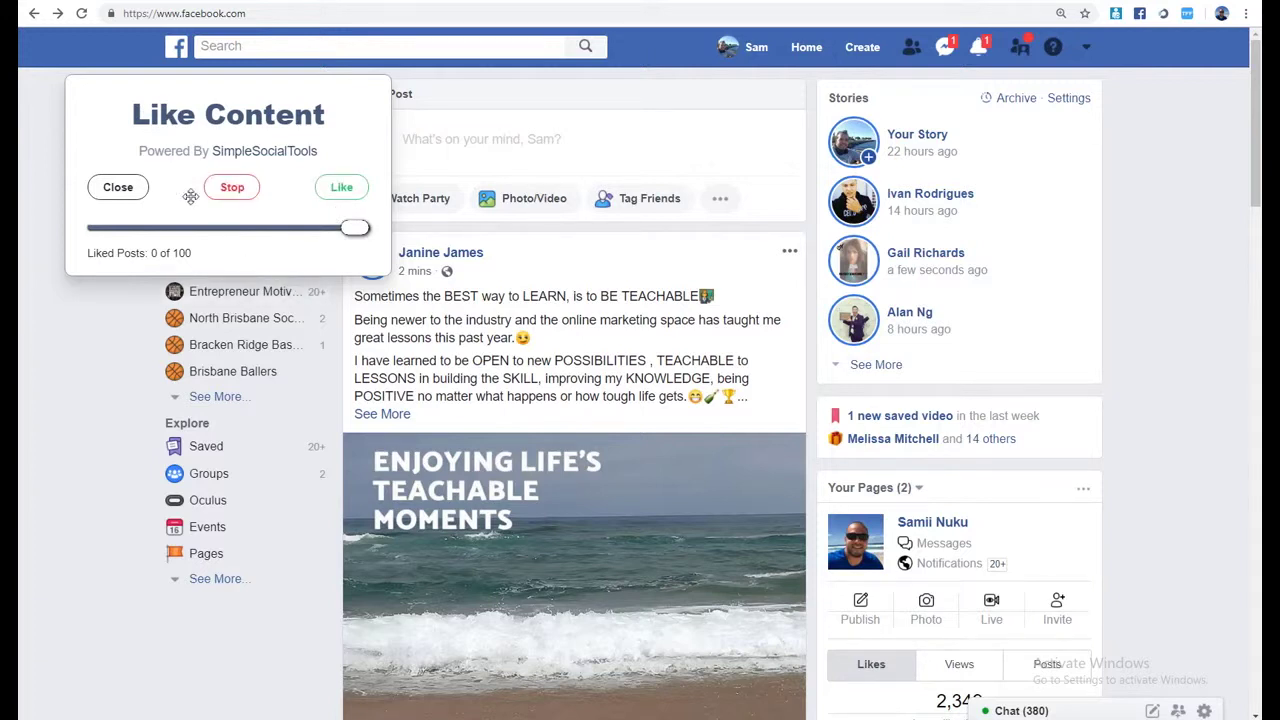
{"action": "left_click", "coordinate": [341, 187]}
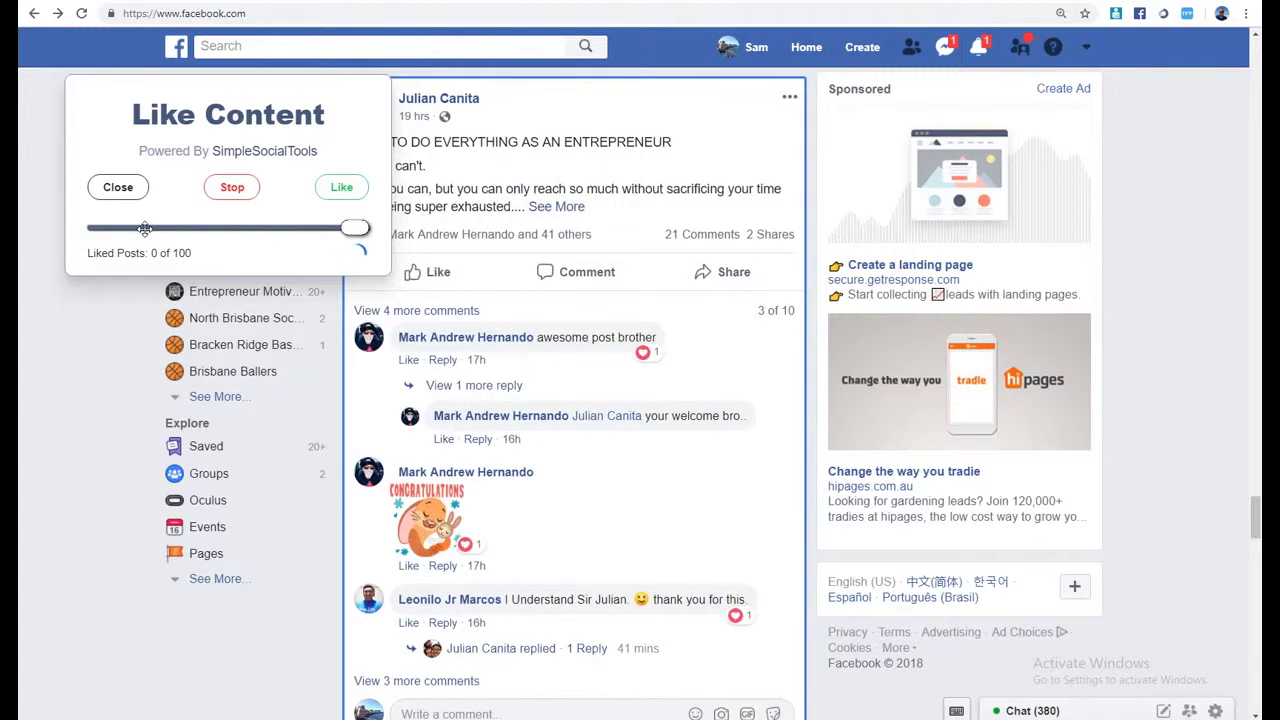
{"action": "key", "text": "ctrl+minus"}
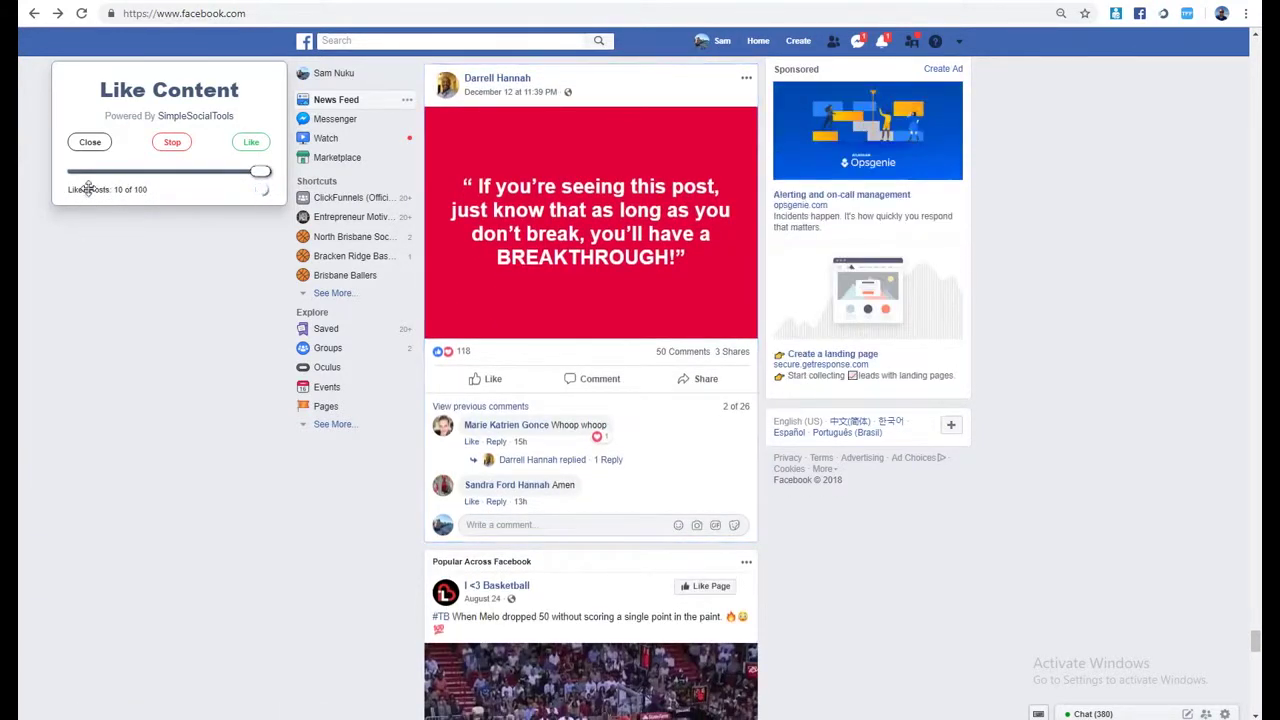
{"action": "left_click", "coordinate": [90, 142]}
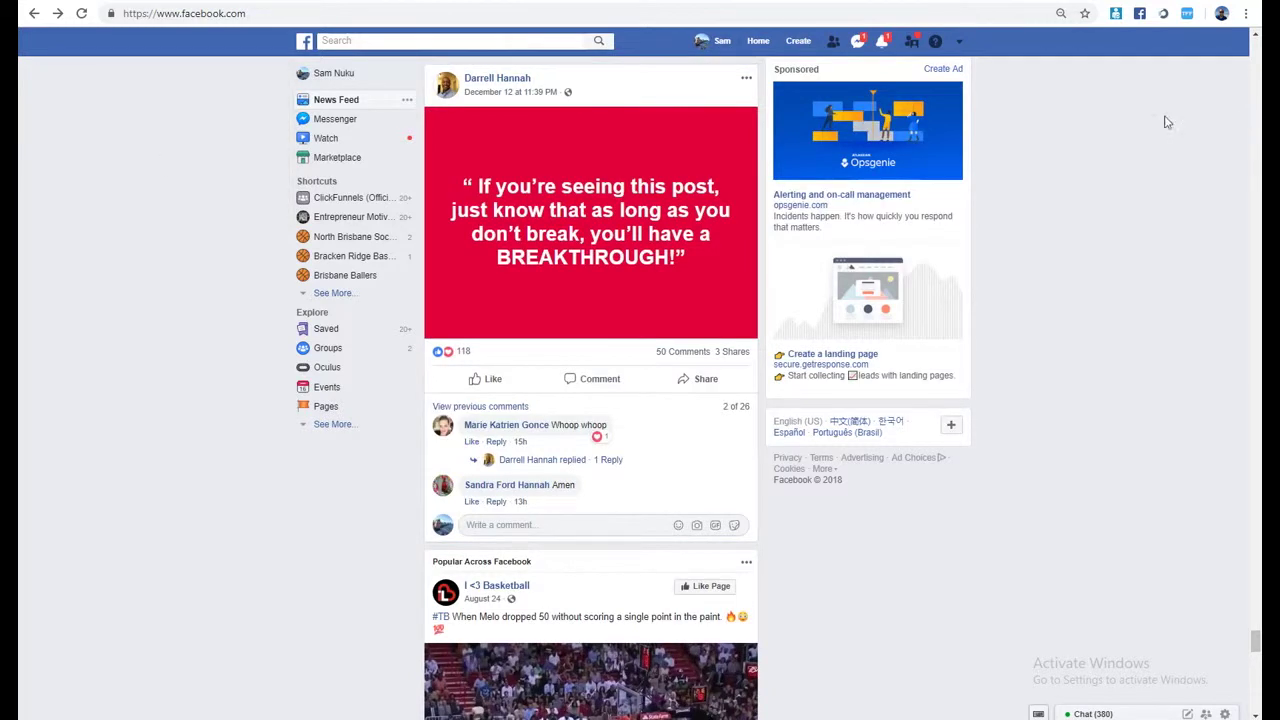
Launch the SimpleSocialTools Automate Messages tool and copy the first greeting from the Welcome messages file in Notepad
{"action": "left_click", "coordinate": [1164, 14]}
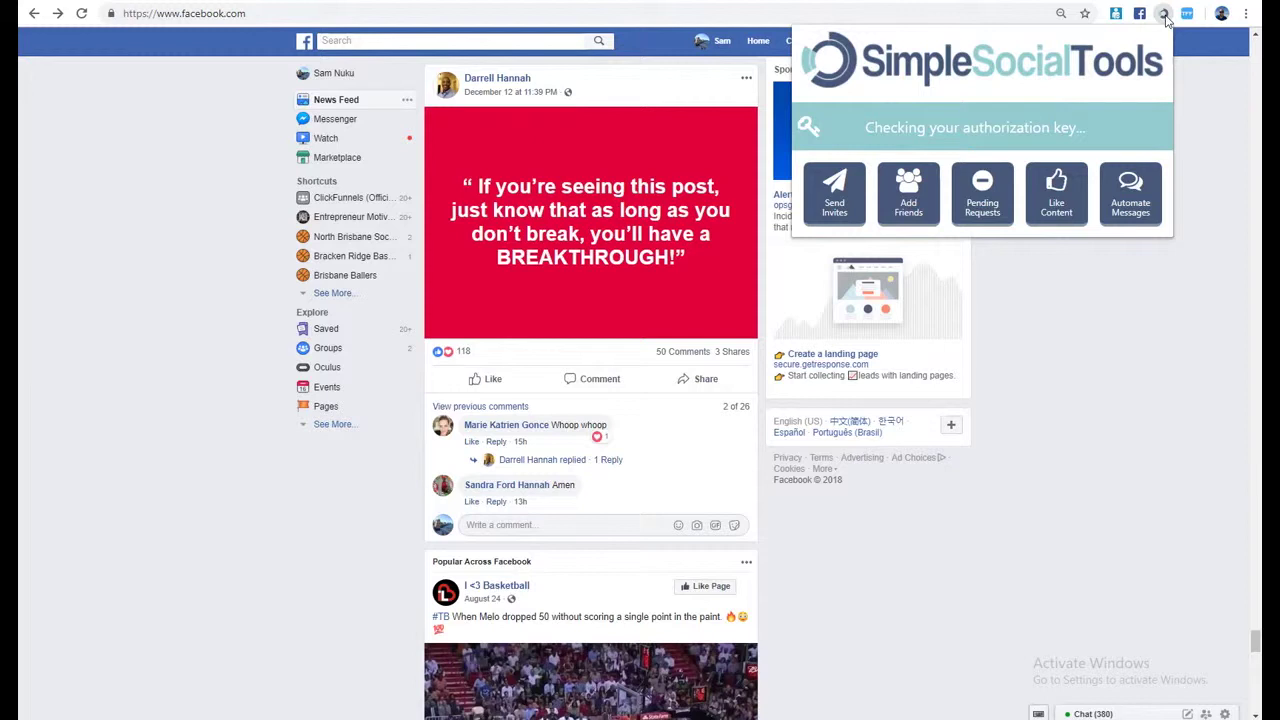
{"action": "left_click", "coordinate": [1140, 210]}
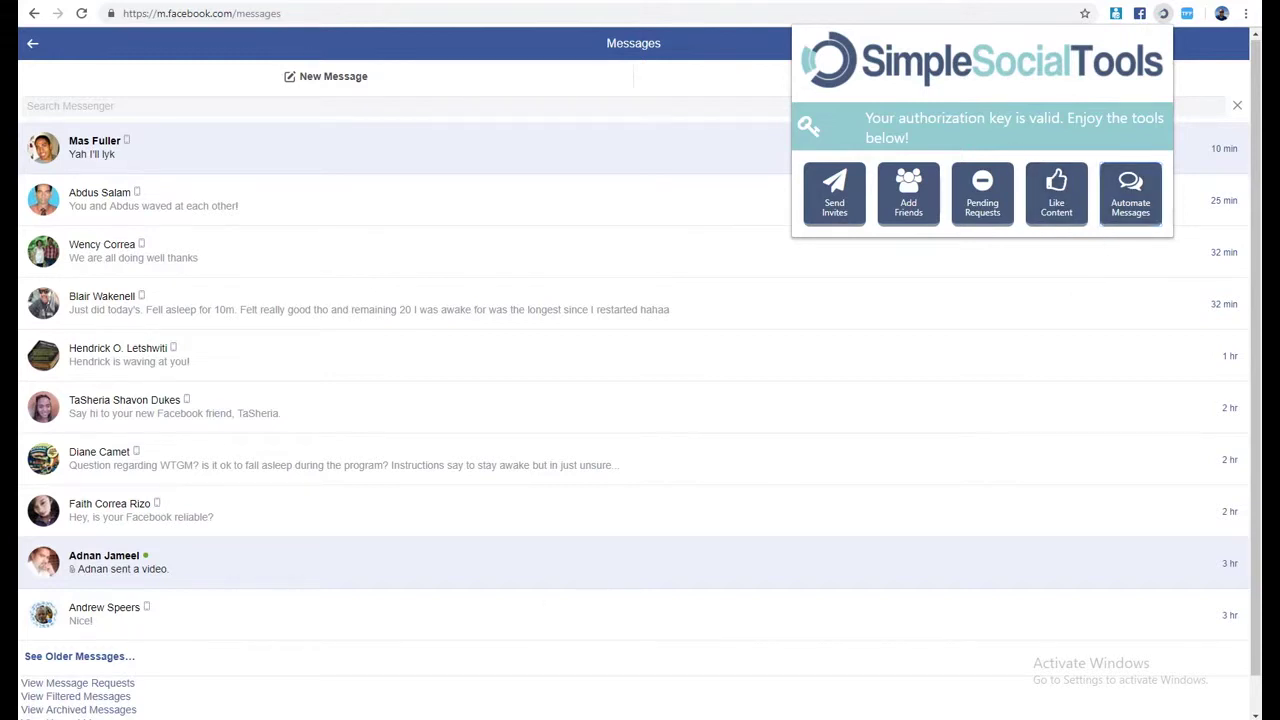
{"action": "right_click", "coordinate": [436, 719]}
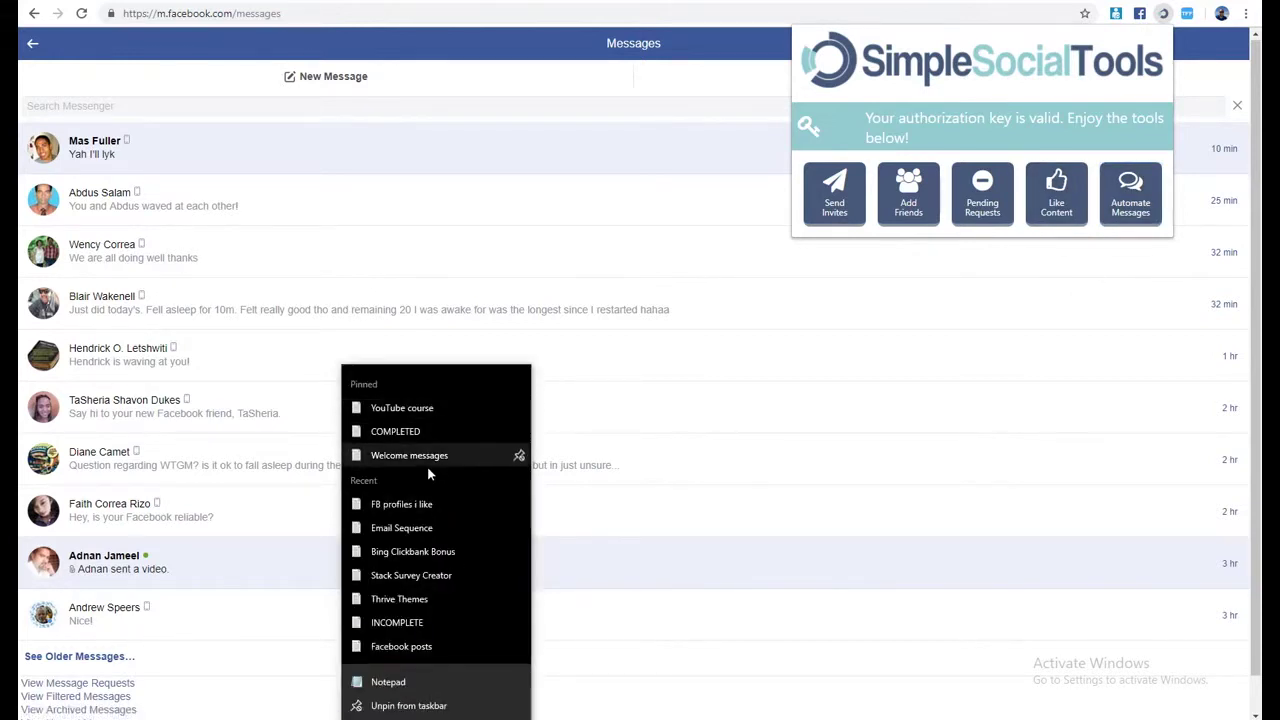
{"action": "left_click", "coordinate": [587, 478]}
{"action": "left_click_drag", "start_coordinate": [784, 244], "coordinate": [1075, 262]}
{"action": "key", "text": "ctrl+c"}
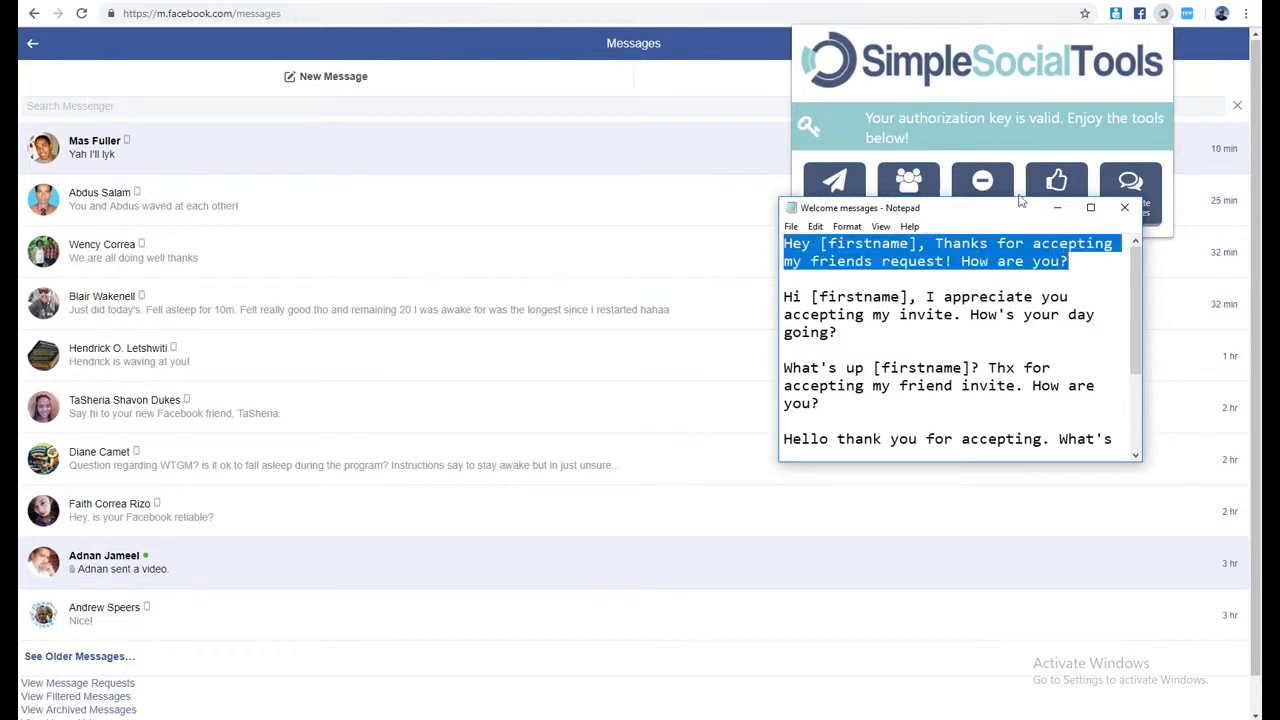
Return to the Facebook Messages page and relaunch the SimpleSocialTools Automate Messages tool
{"action": "left_click", "coordinate": [988, 94]}
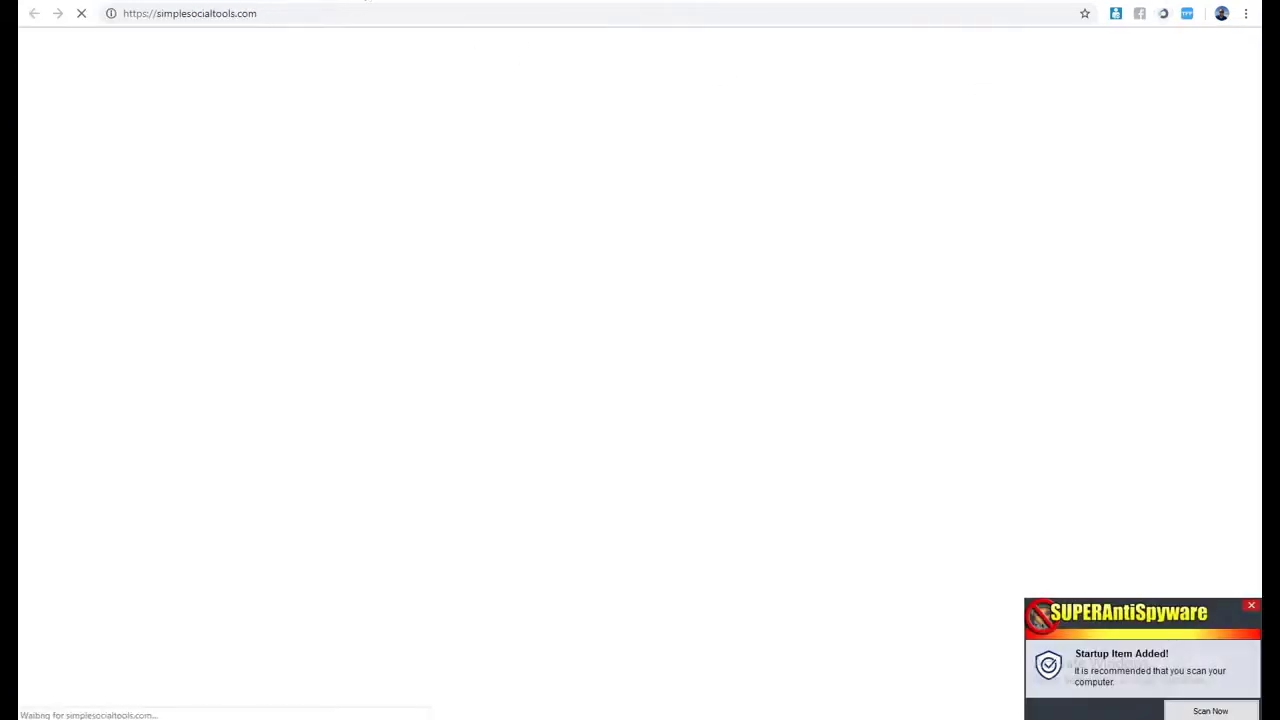
{"action": "left_click", "coordinate": [1163, 13]}
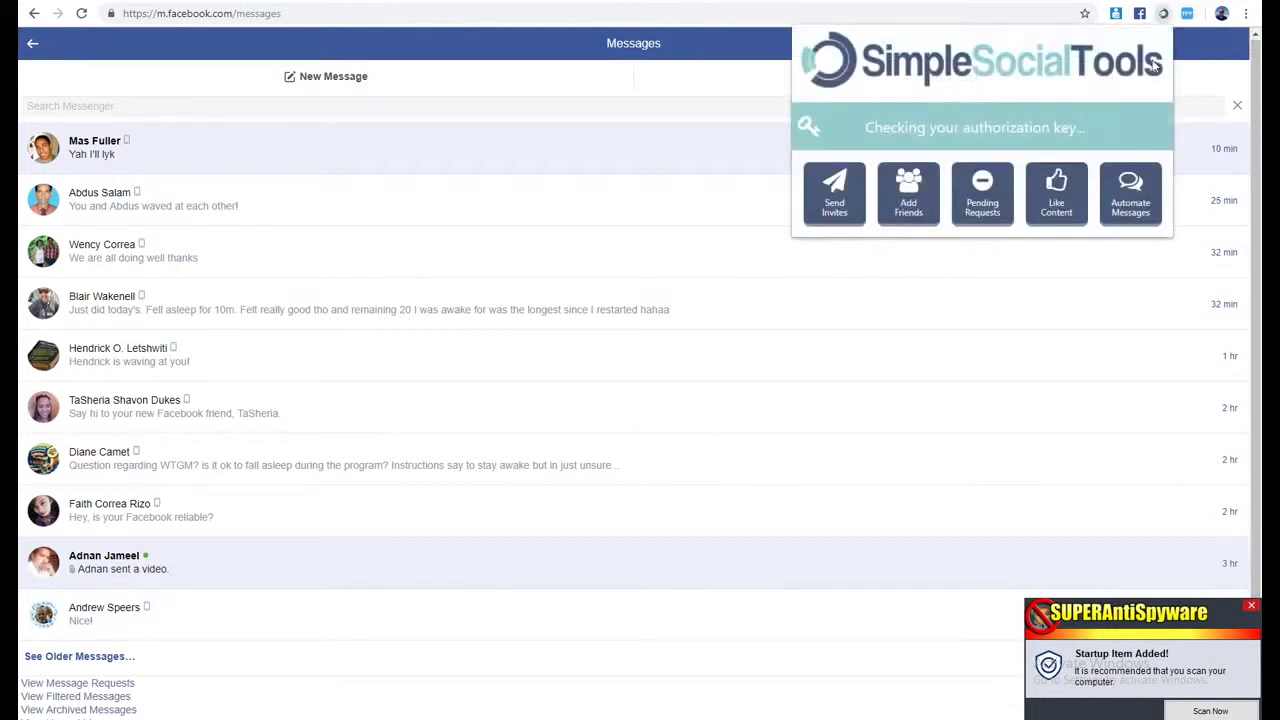
{"action": "left_click", "coordinate": [1153, 212]}
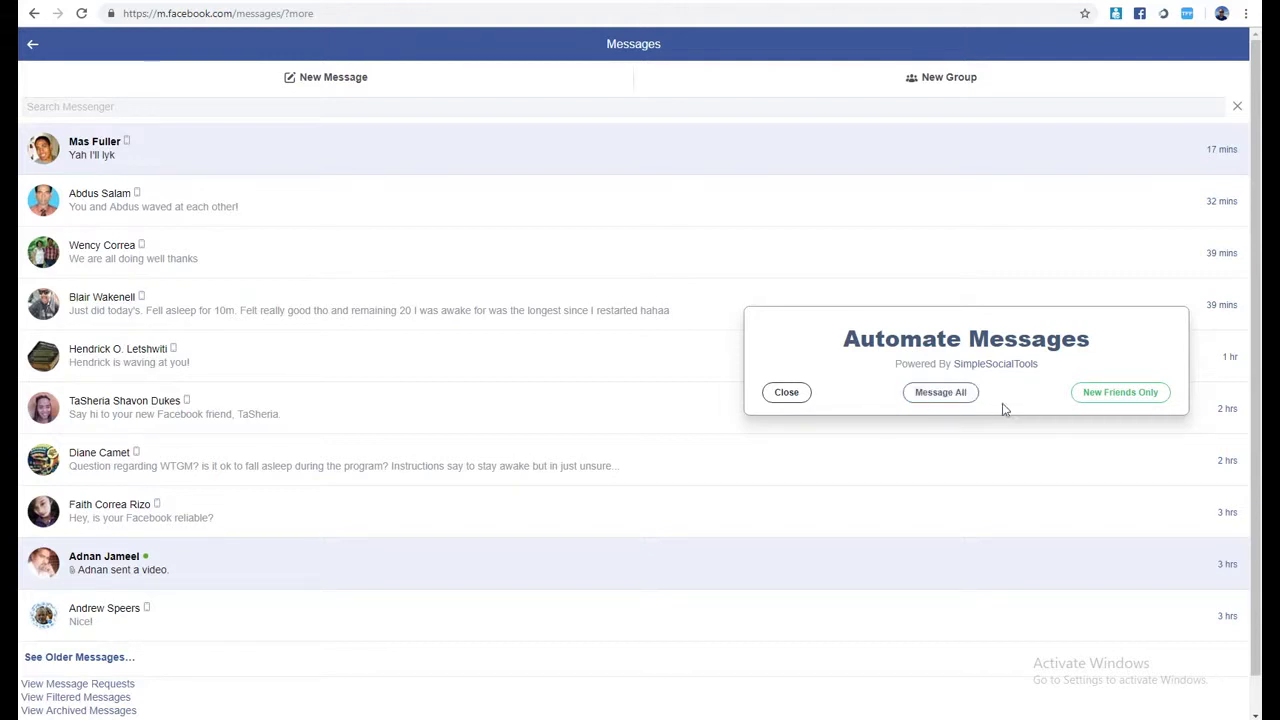
Restrict Automate Messages to New Friends Only, trying the quick times and settling on friends added since 1 week ago
{"action": "left_click", "coordinate": [1121, 401]}
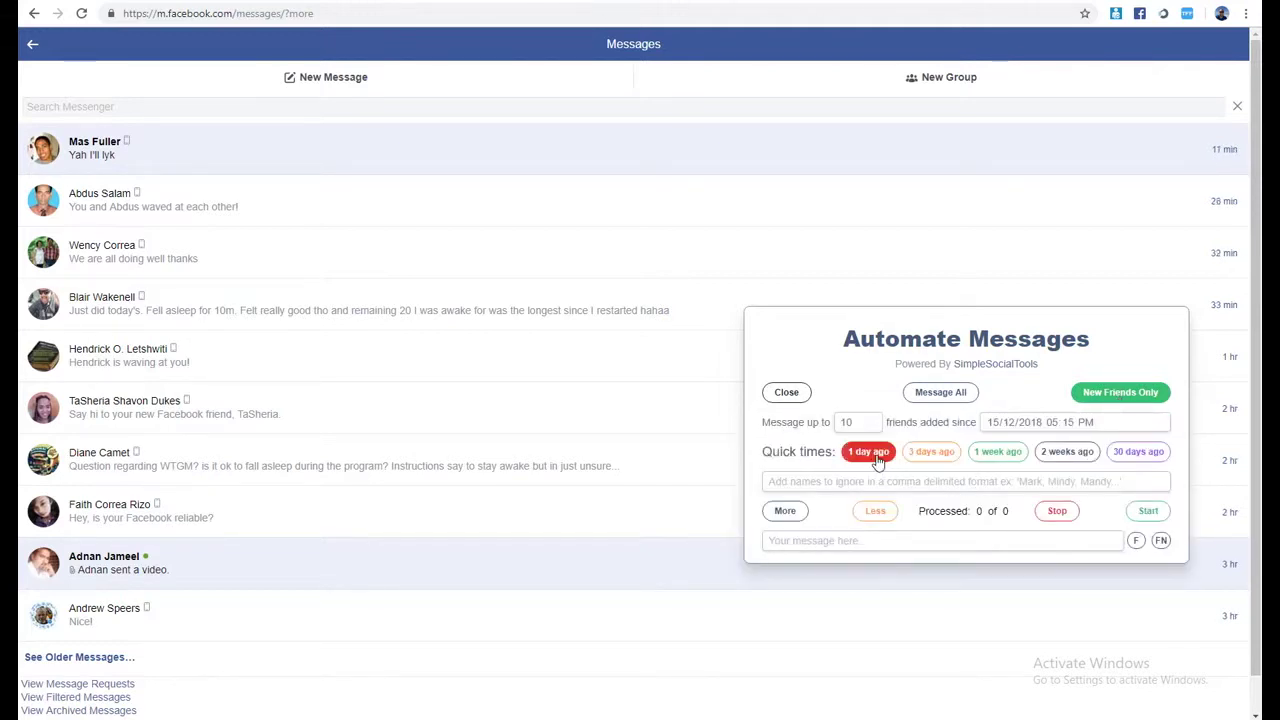
{"action": "left_click", "coordinate": [1150, 456]}
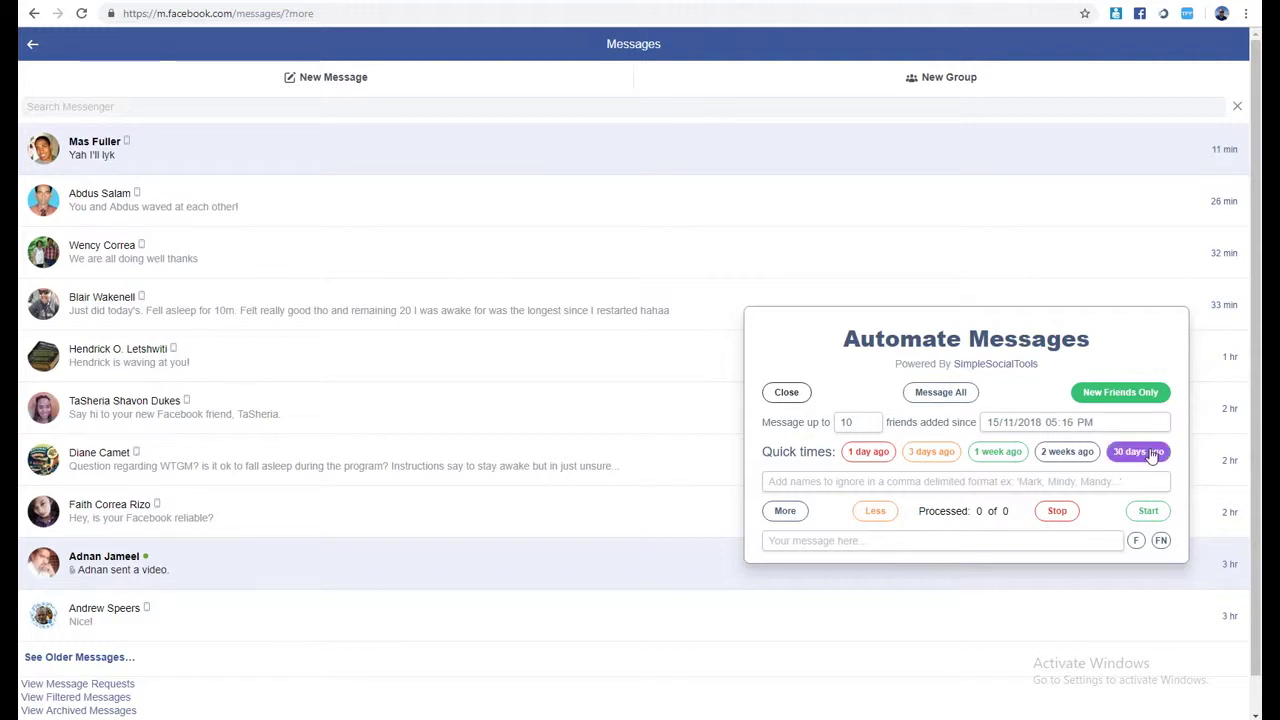
{"action": "left_click", "coordinate": [1003, 455]}
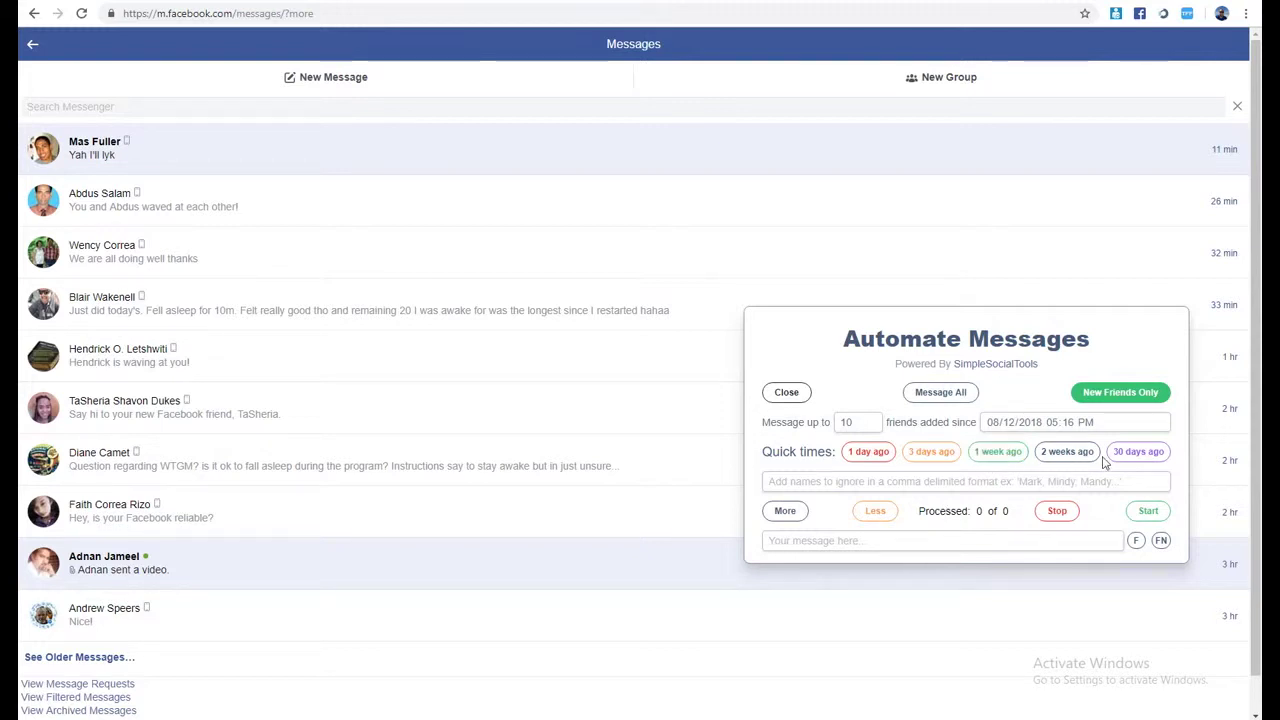
{"action": "left_click", "coordinate": [1063, 451]}
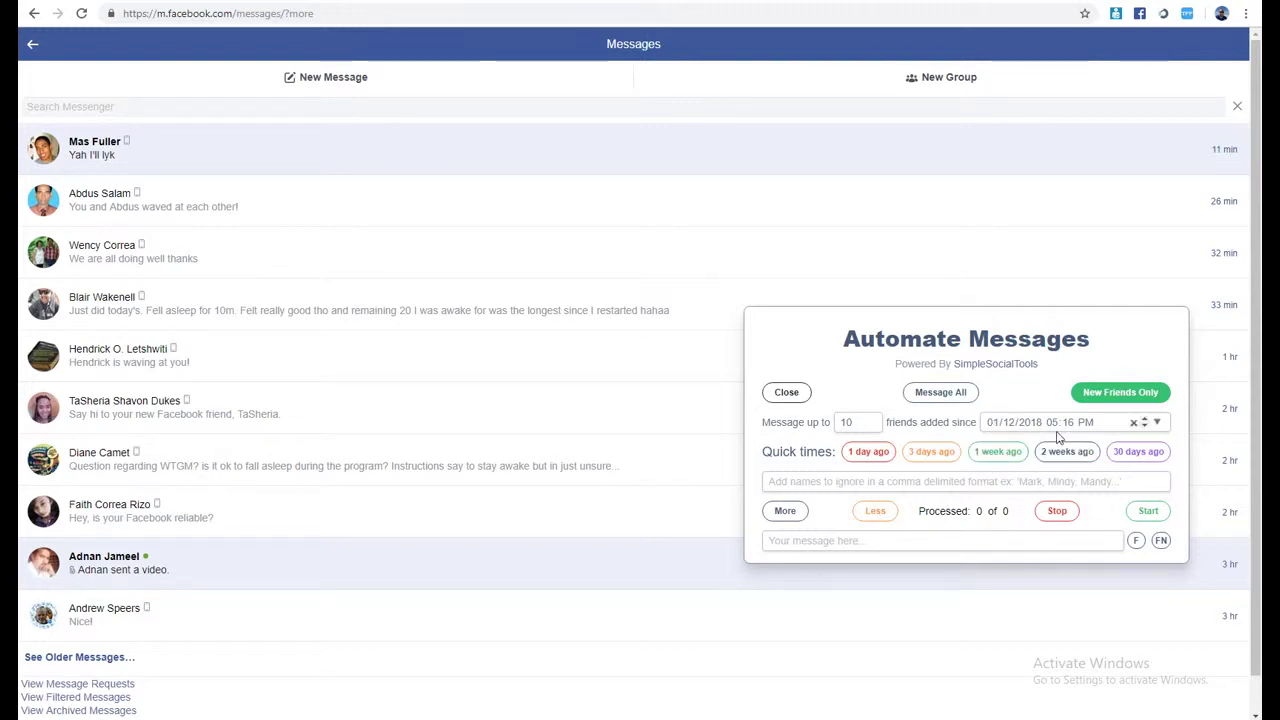
{"action": "left_click", "coordinate": [991, 481]}
{"action": "key", "text": "ctrl+v"}
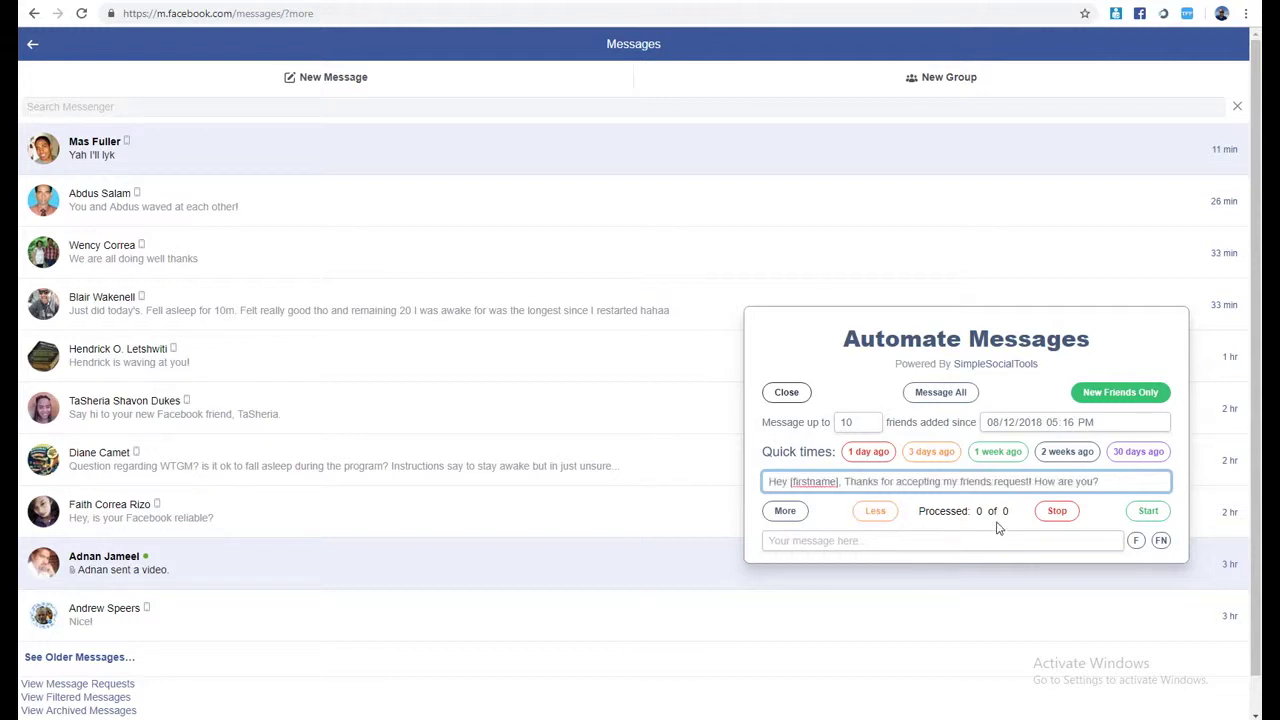
{"action": "left_click", "coordinate": [815, 540]}
{"action": "triple_click", "coordinate": [1021, 483]}
{"action": "key", "text": "BackSpace"}
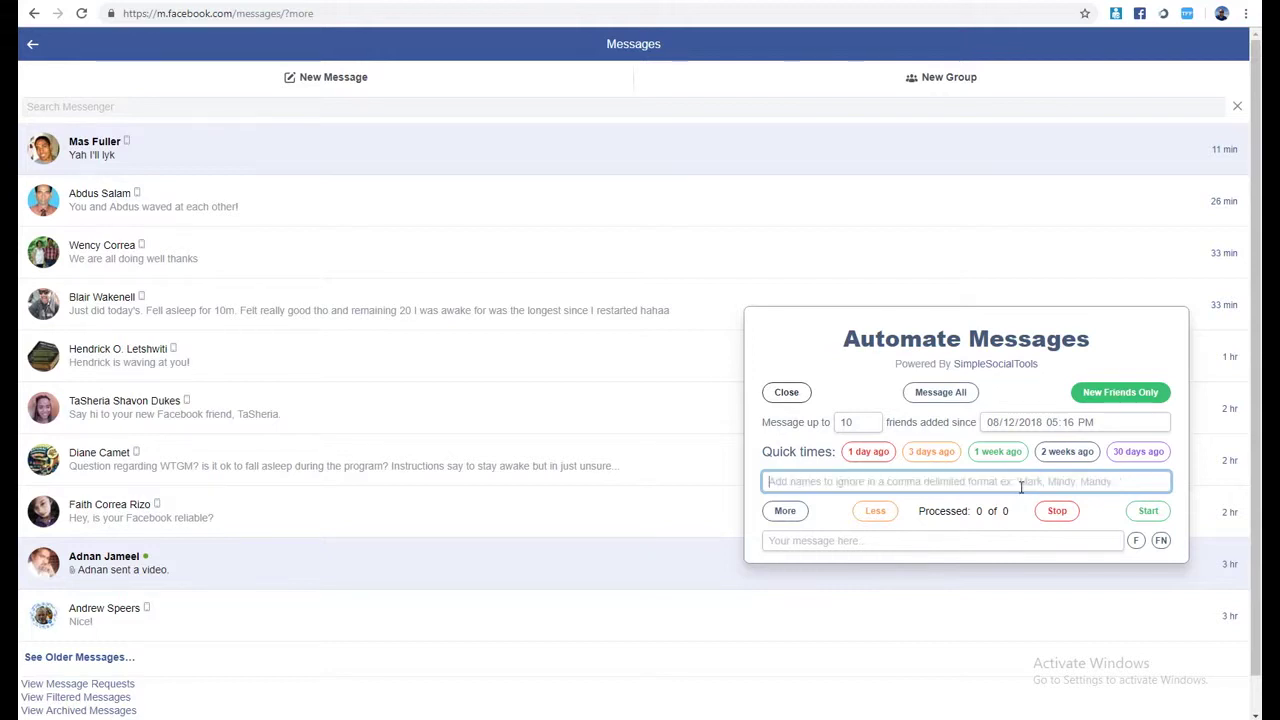
Enter "Hey [firstname], Thanks for accepting my friends request! How are you?" as the first automated message
{"action": "left_click", "coordinate": [902, 540]}
{"action": "type", "text": "Hey [firstname]. Thanks for accepting my friends request! How are you?"}
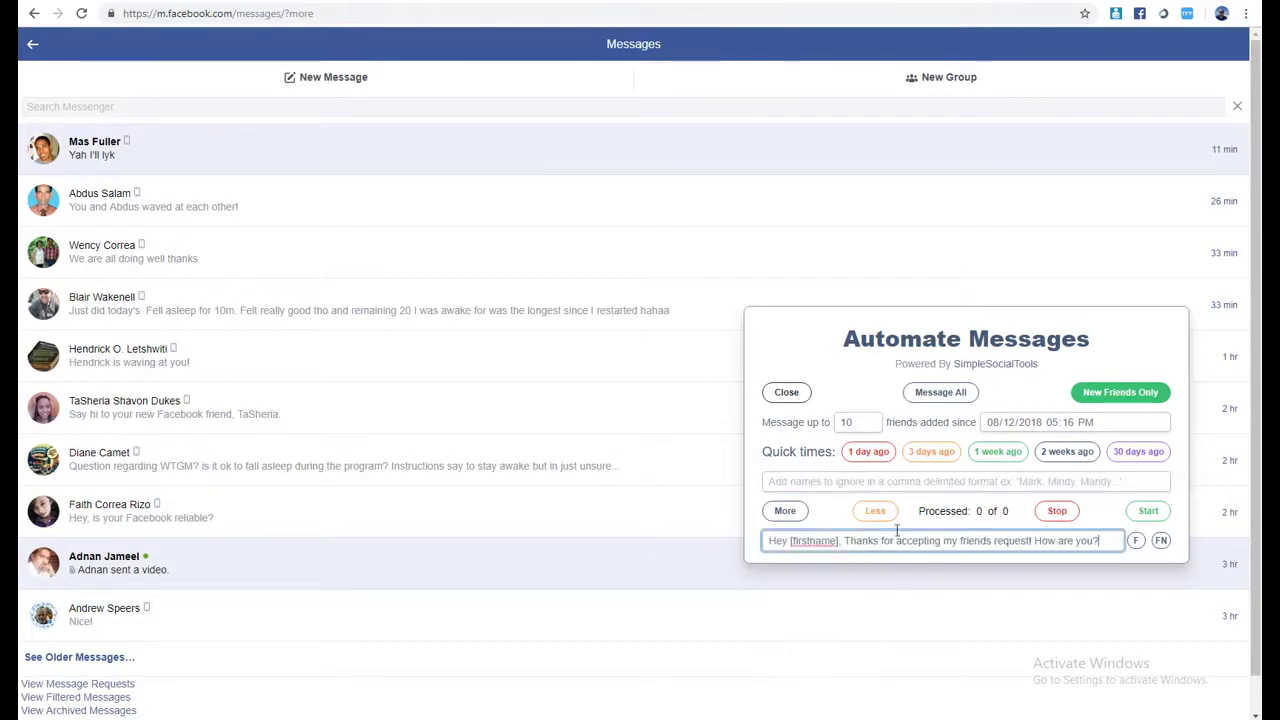
{"action": "left_click", "coordinate": [881, 480]}
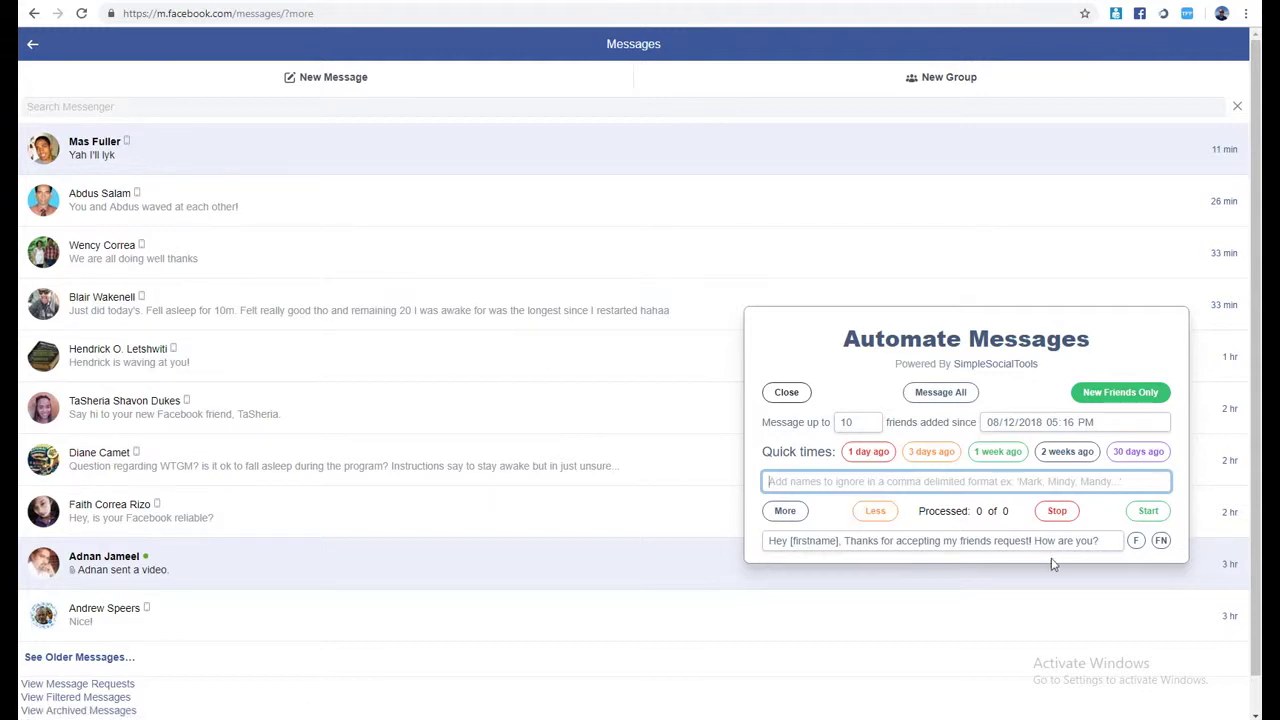
Try adding the F and FN name placeholders to the end of the first message, and remove each one
{"action": "left_click", "coordinate": [1137, 545]}
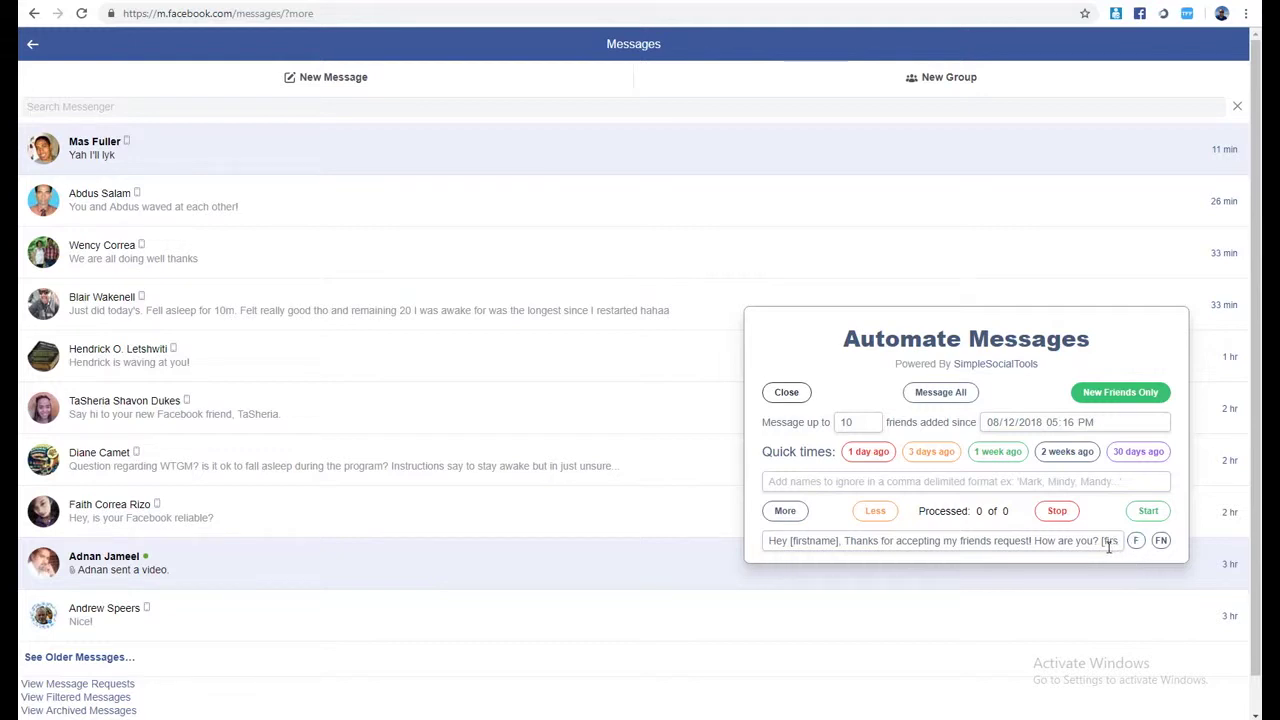
{"action": "left_click_drag", "start_coordinate": [1102, 543], "coordinate": [1261, 558]}
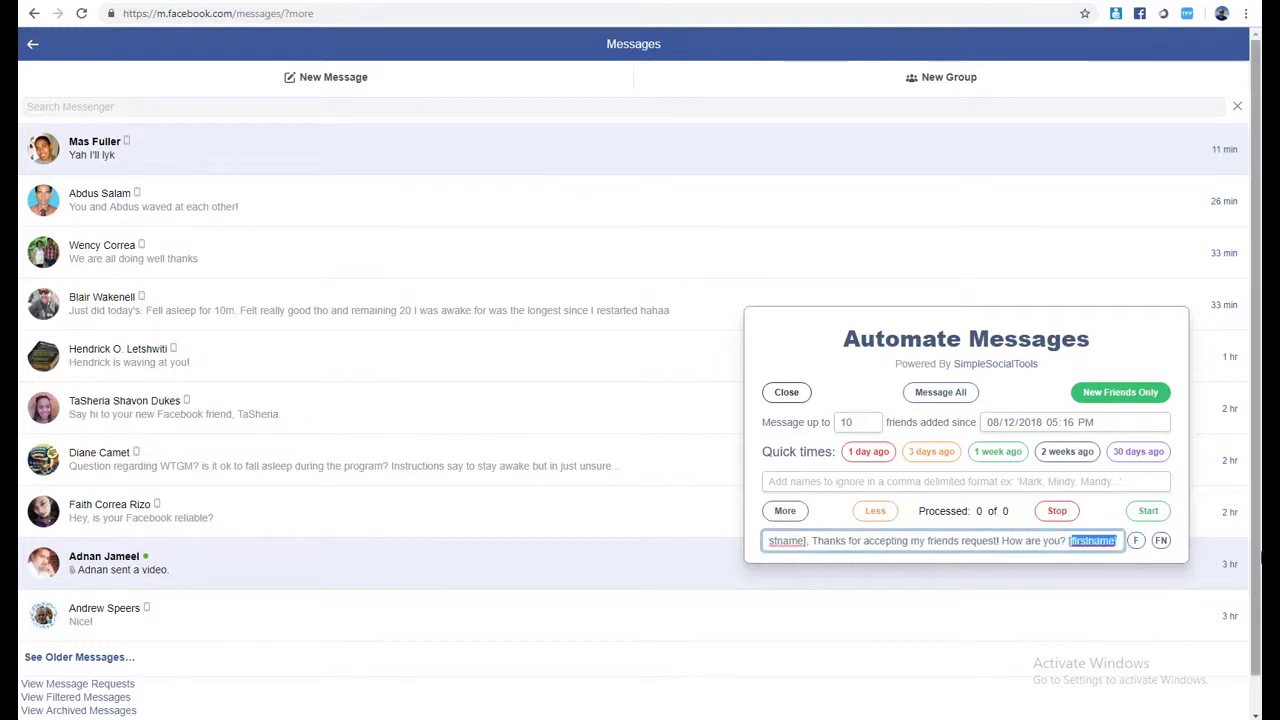
{"action": "key", "text": "BackSpace"}
{"action": "key", "text": "BackSpace"}
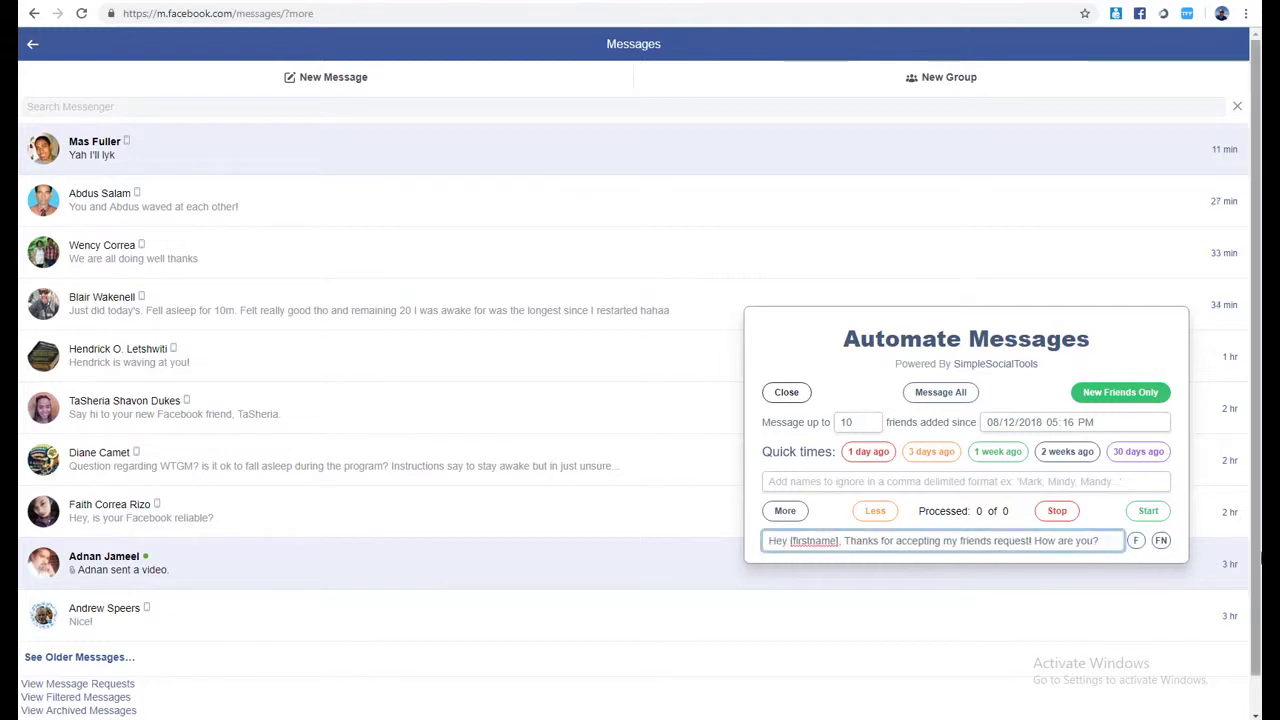
{"action": "left_click", "coordinate": [1161, 542]}
{"action": "double_click", "coordinate": [1100, 541]}
{"action": "type", "text": "["}
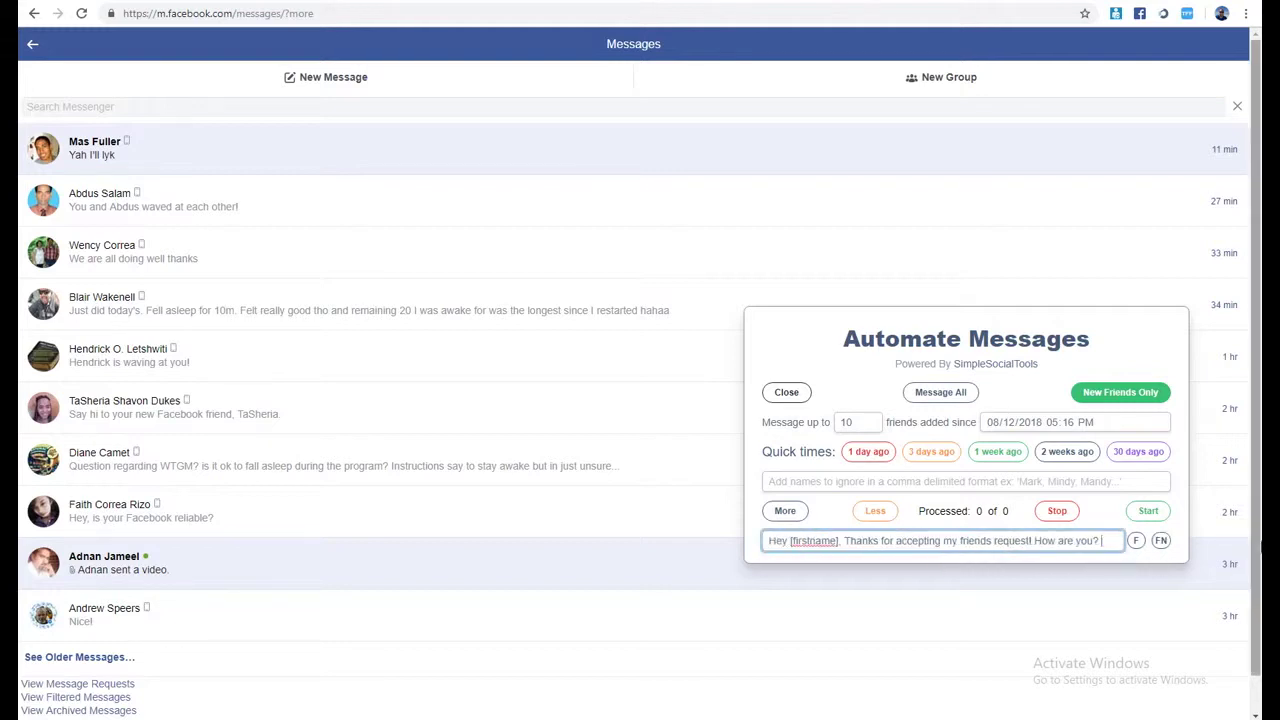
Add a second message from the Notepad greetings: "Hi [firstname], I appreciate you accepting my invite. How's your day going?"
{"action": "left_click", "coordinate": [785, 511]}
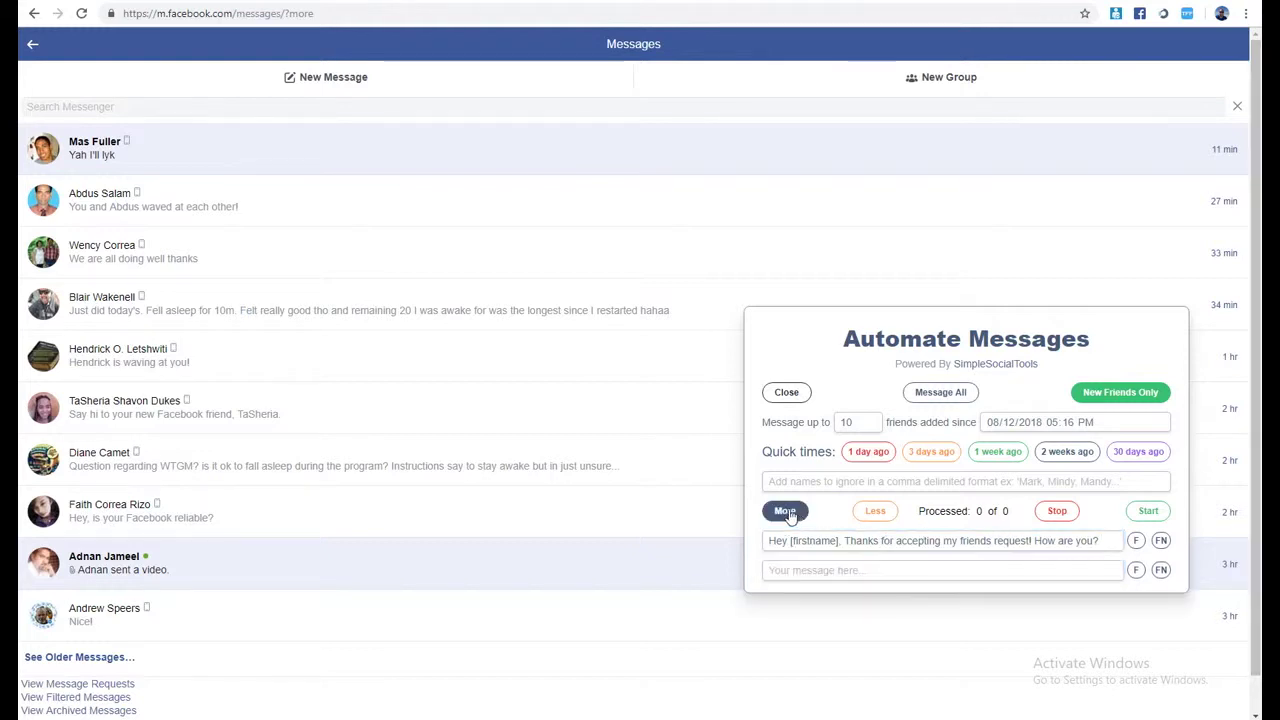
{"action": "key", "text": "alt+Tab"}
{"action": "left_click_drag", "start_coordinate": [841, 333], "coordinate": [784, 297]}
{"action": "key", "text": "ctrl+c"}
{"action": "left_click", "coordinate": [857, 575]}
{"action": "key", "text": "ctrl+v"}
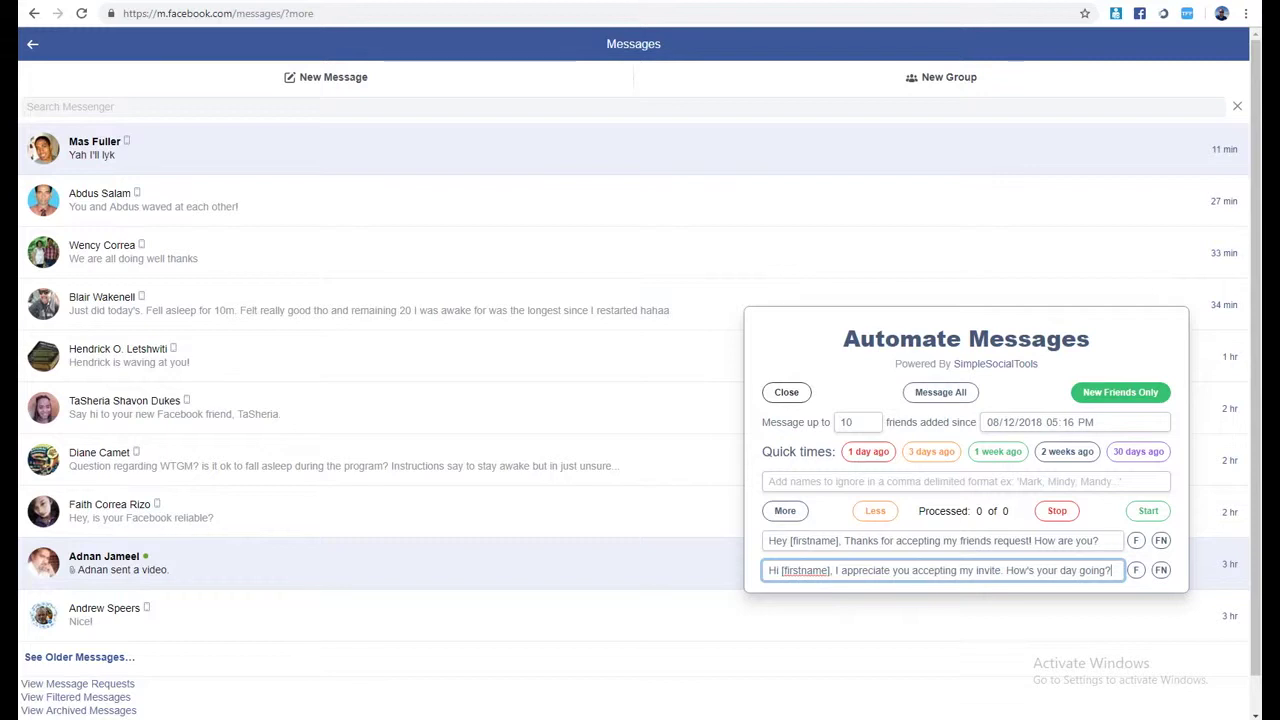
Add a third message from the Notepad greetings: "What's up [firstname]? Thx for accepting my friend invite. How are you?"
{"action": "key", "text": "alt+Tab"}
{"action": "left_click", "coordinate": [919, 401]}
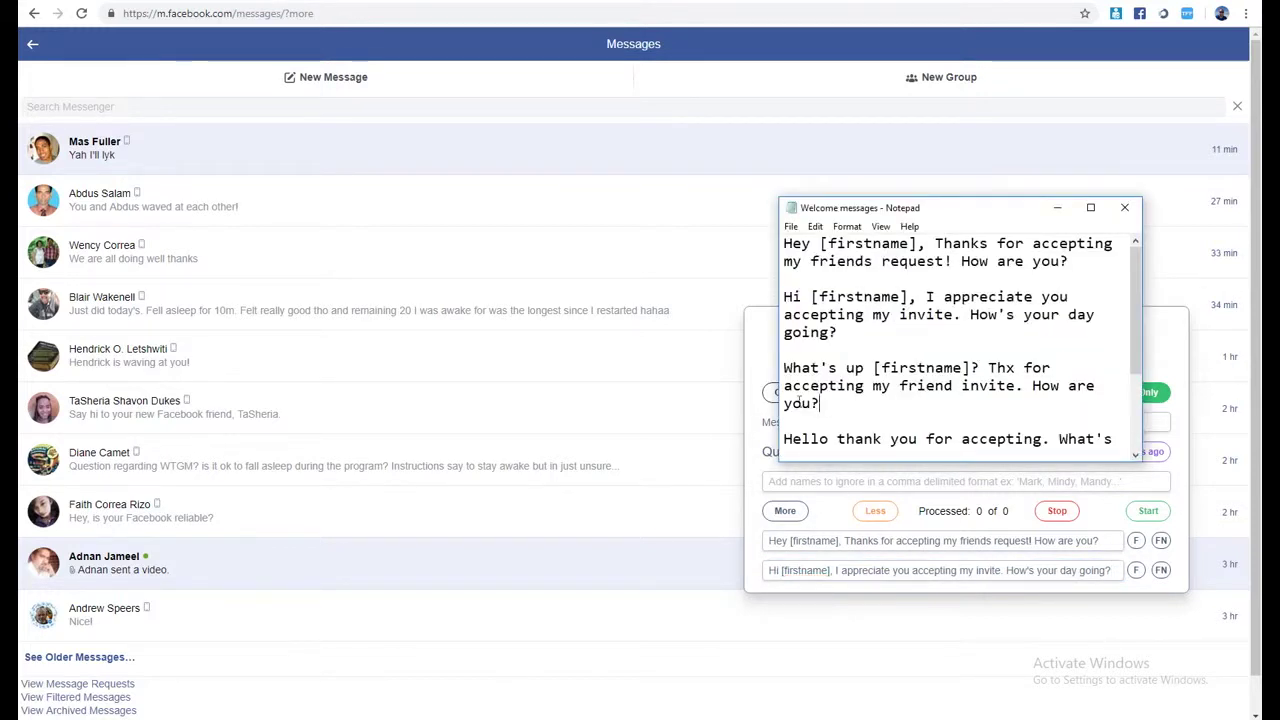
{"action": "left_click_drag", "start_coordinate": [819, 402], "coordinate": [784, 368]}
{"action": "key", "text": "ctrl+c"}
{"action": "left_click", "coordinate": [860, 570]}
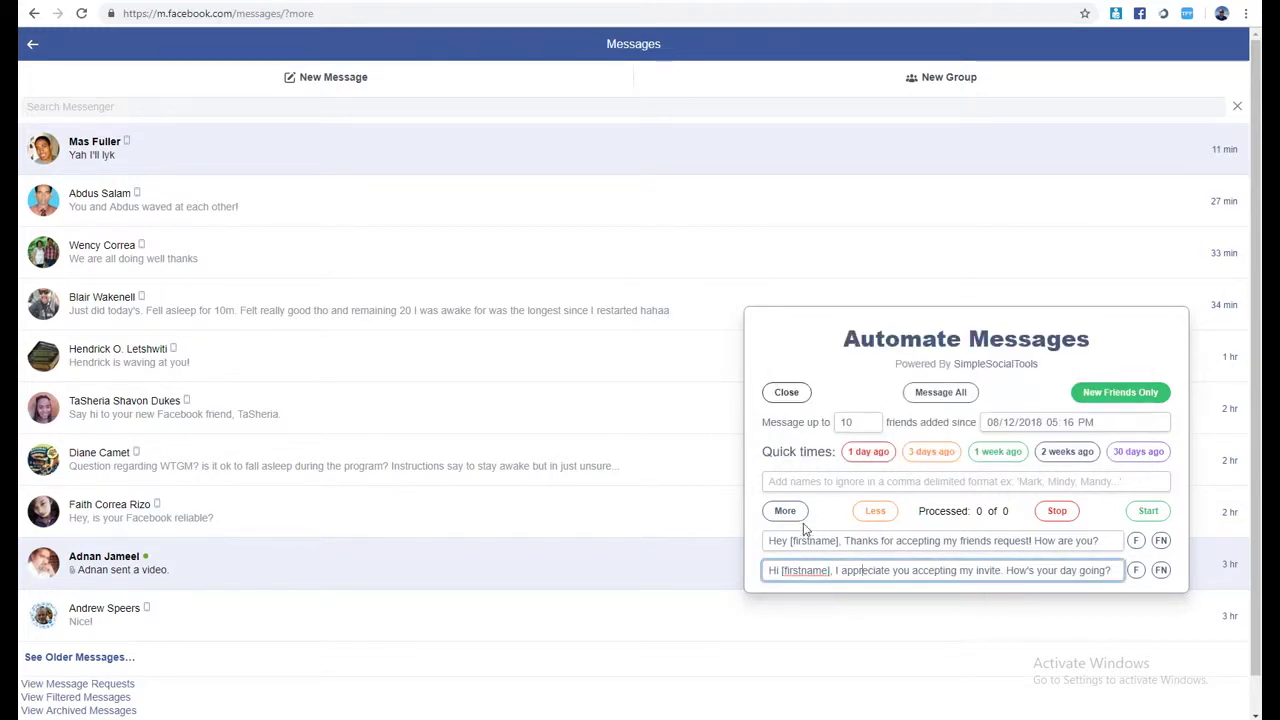
{"action": "left_click", "coordinate": [800, 516]}
{"action": "left_click", "coordinate": [822, 601]}
{"action": "key", "text": "ctrl+v"}
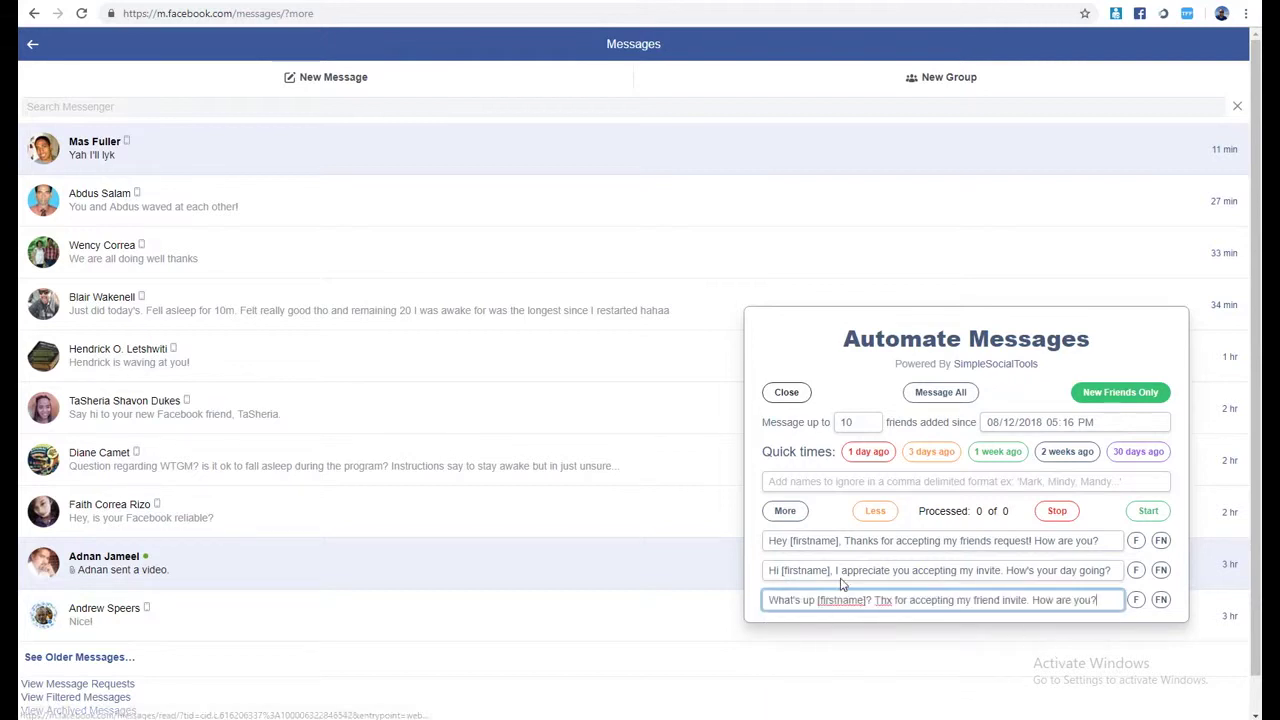
{"action": "key", "text": "alt+Tab"}
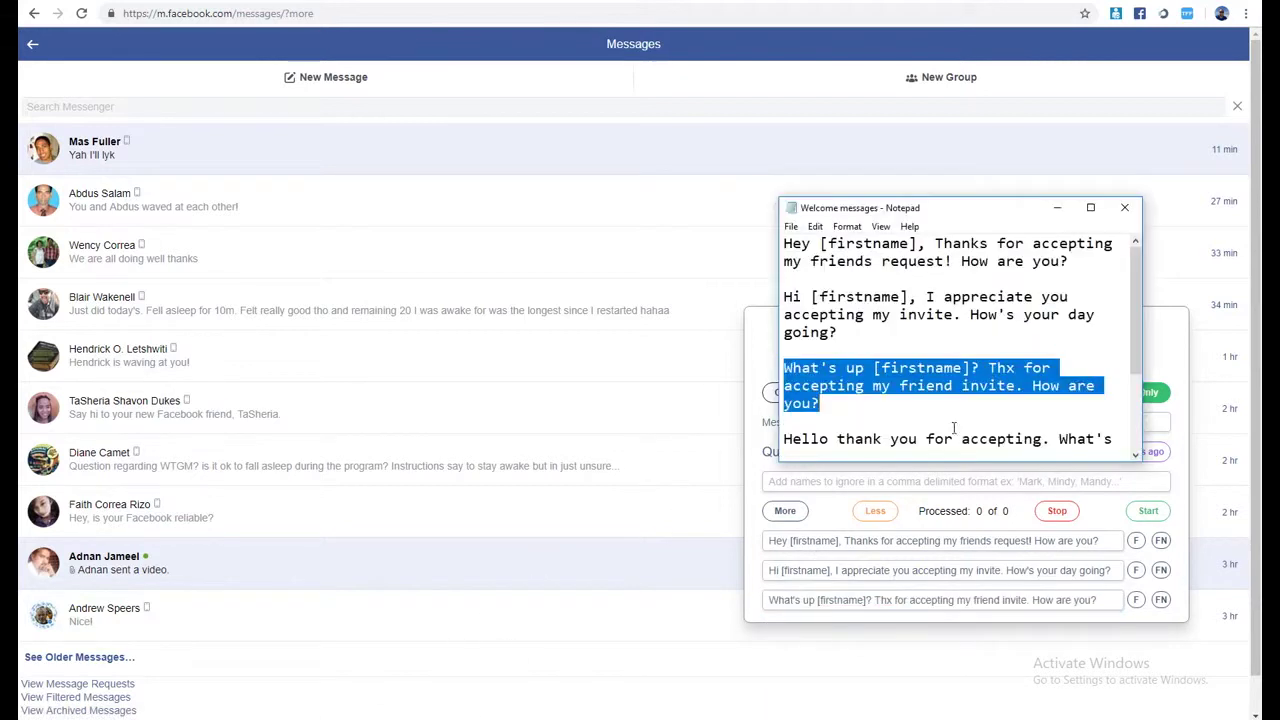
{"action": "left_click", "coordinate": [990, 520]}
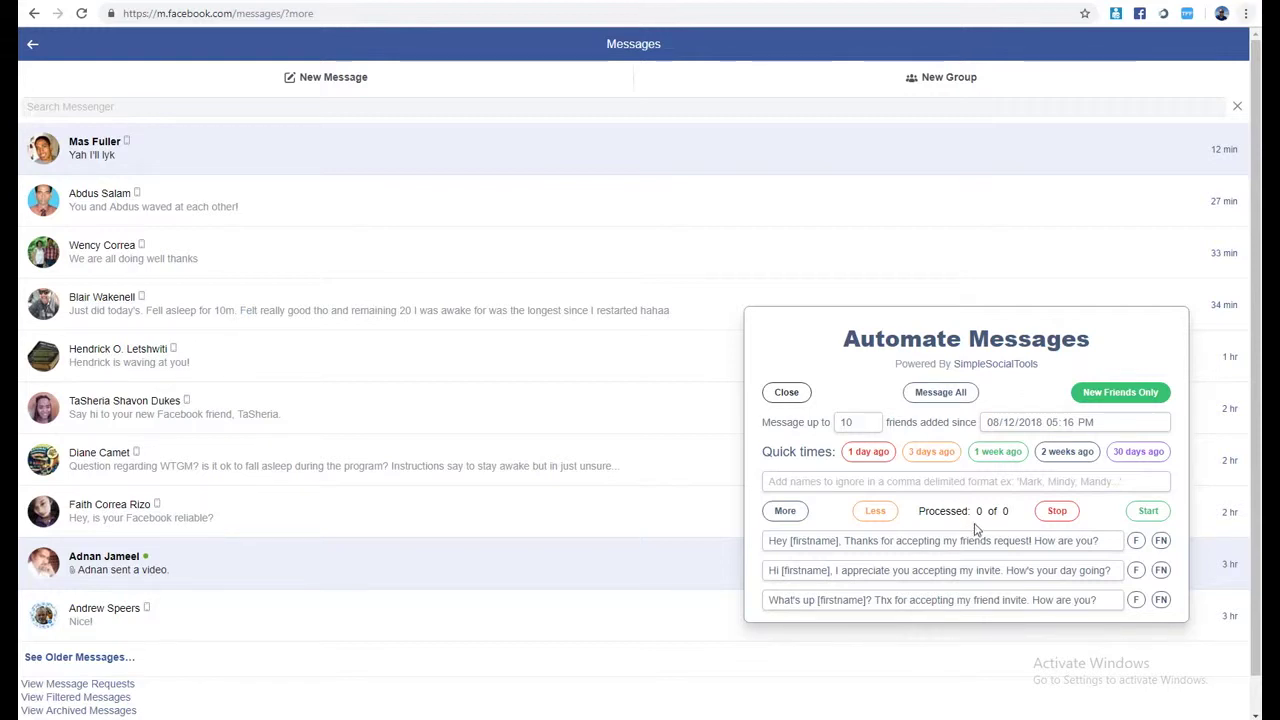
Start the automated messaging run and look through the conversation list for newly added friends who have not been messaged
{"action": "left_click", "coordinate": [1142, 514]}
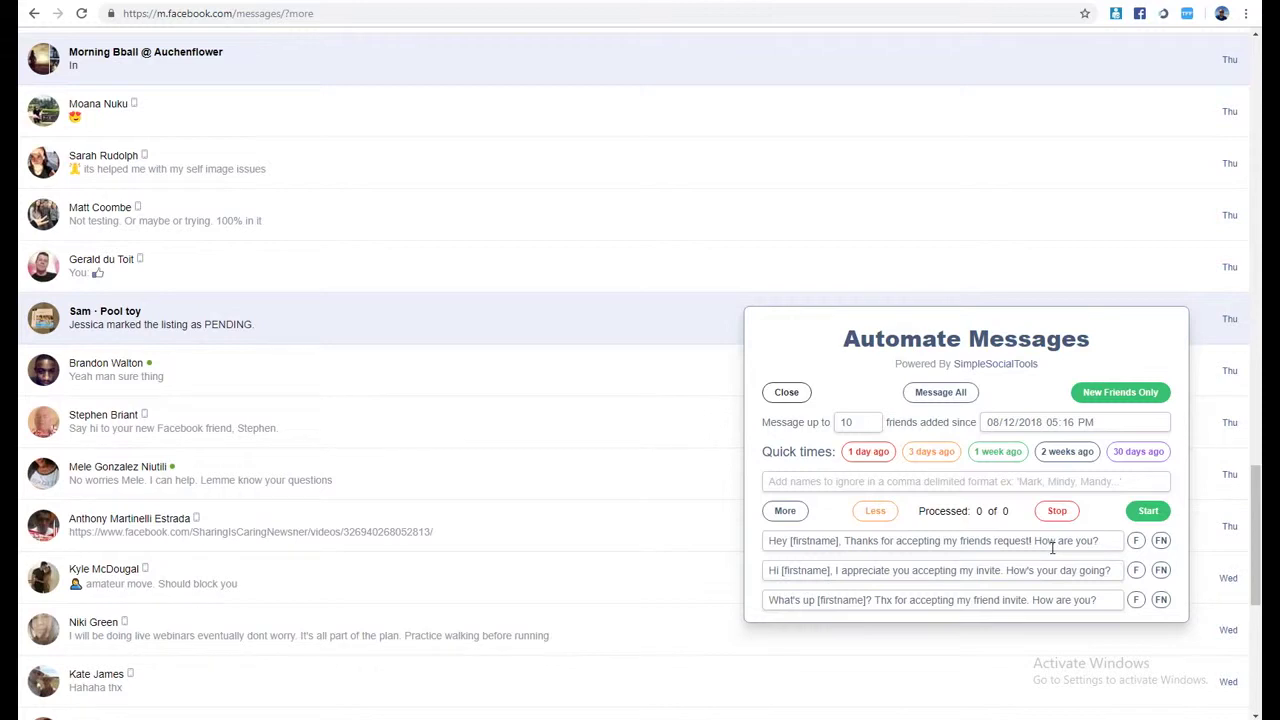
{"action": "scroll", "coordinate": [1052, 547], "scroll_direction": "down", "scroll_amount": 5}
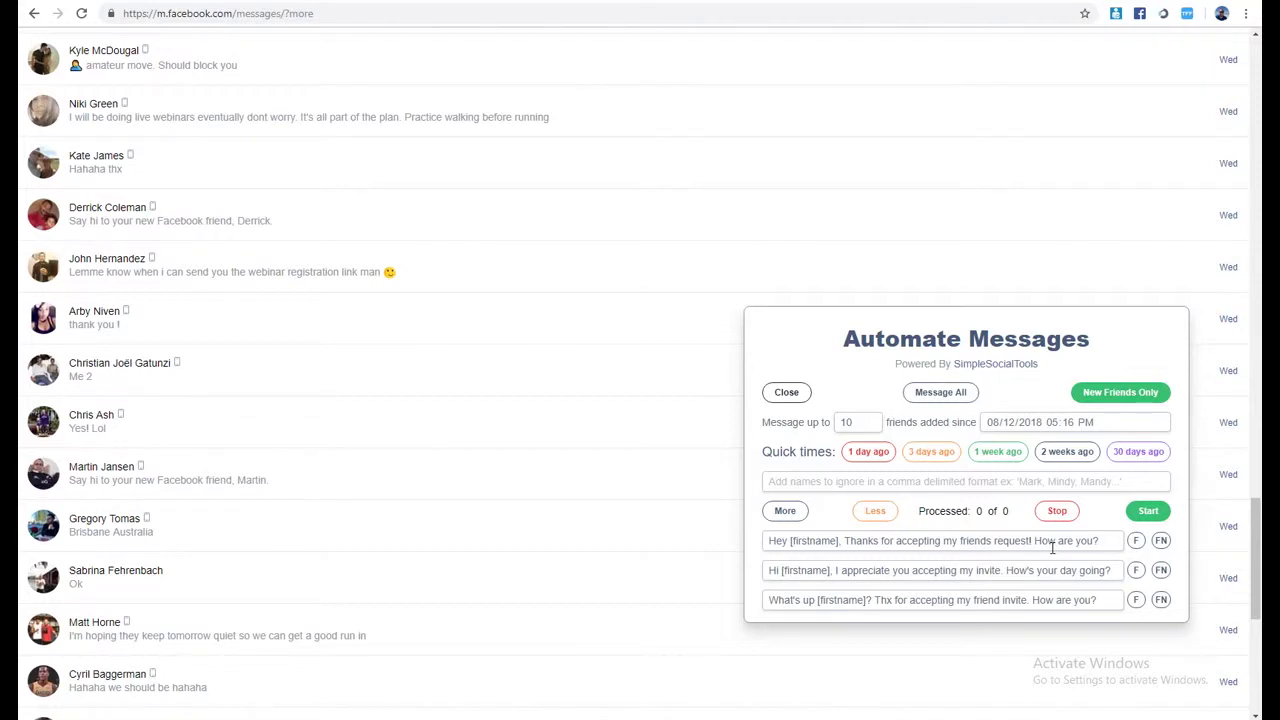
{"action": "scroll", "coordinate": [1052, 547], "scroll_direction": "down", "scroll_amount": 5}
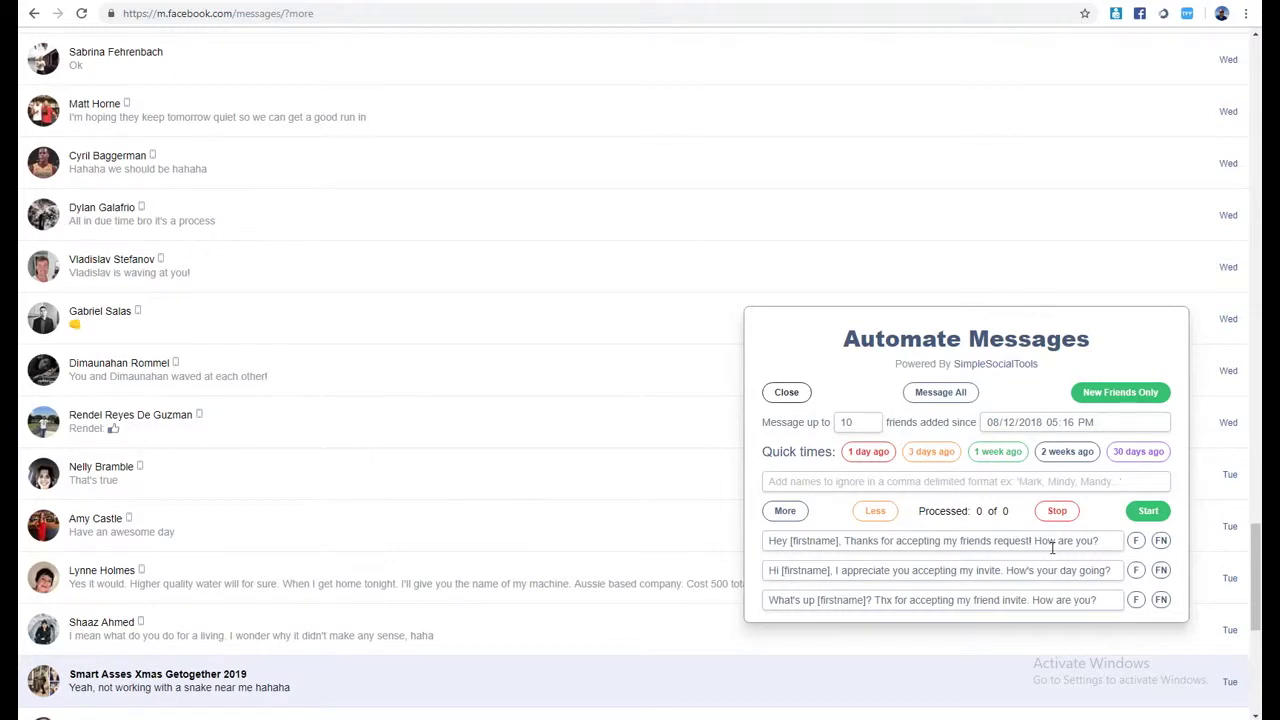
{"action": "scroll", "coordinate": [1052, 547], "scroll_direction": "down", "scroll_amount": 5}
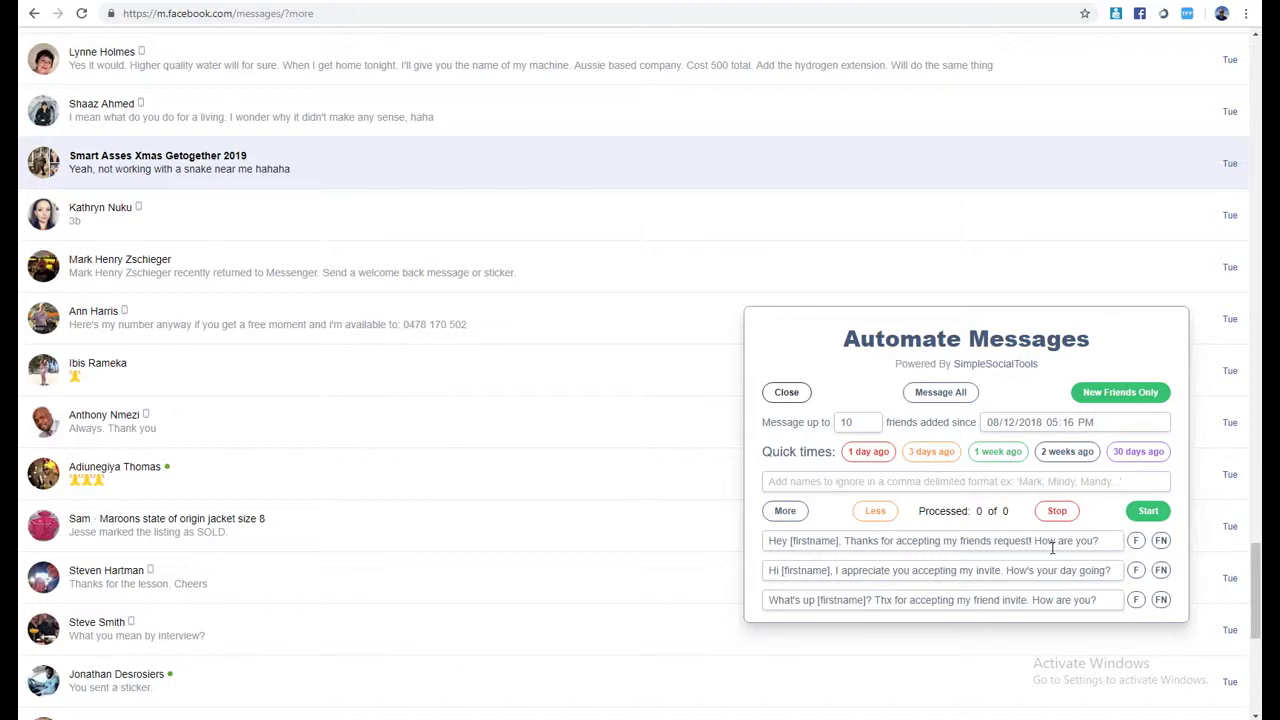
{"action": "scroll", "coordinate": [1052, 547], "scroll_direction": "down", "scroll_amount": 5}
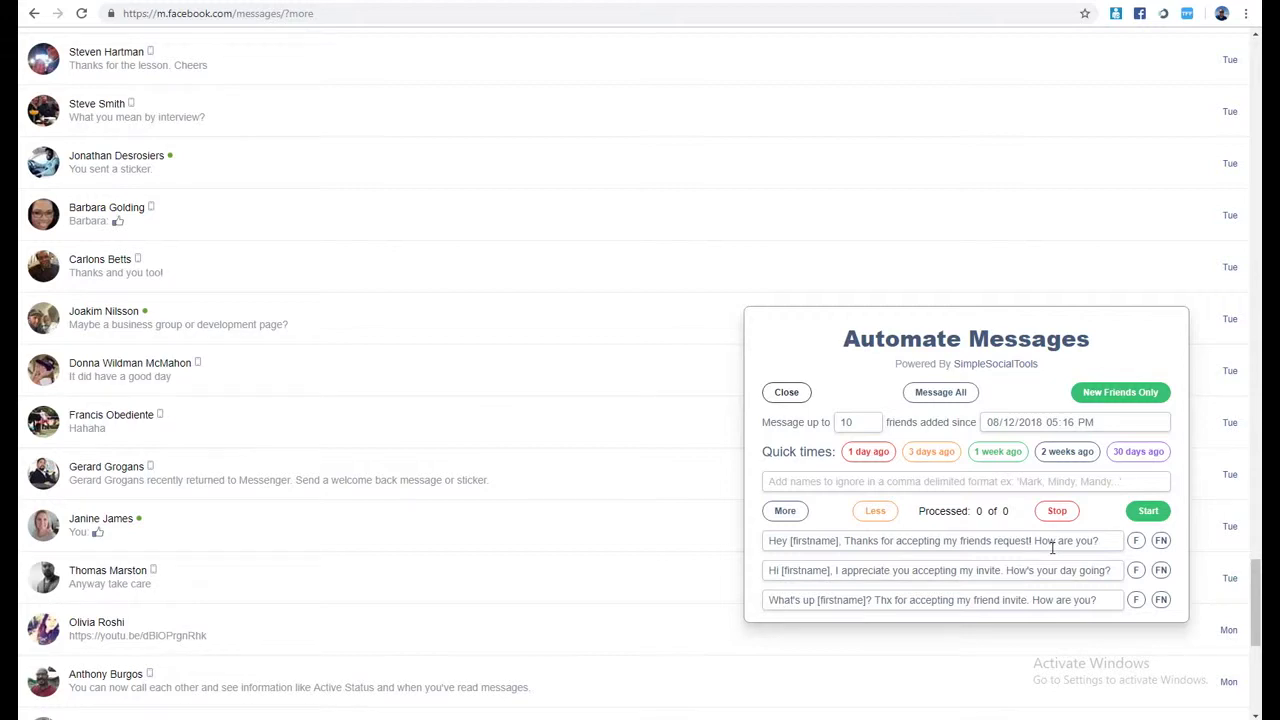
{"action": "scroll", "coordinate": [1052, 547], "scroll_direction": "down", "scroll_amount": 5}
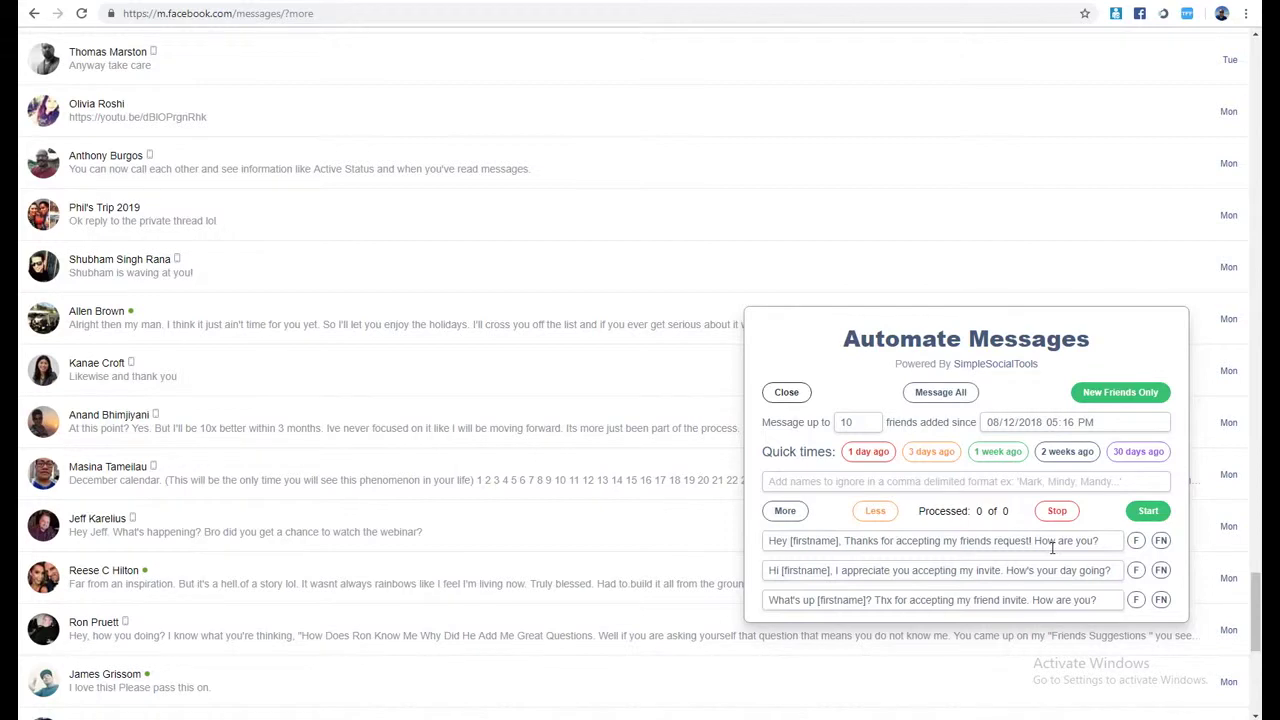
{"action": "scroll", "coordinate": [1052, 547], "scroll_direction": "down", "scroll_amount": 5}
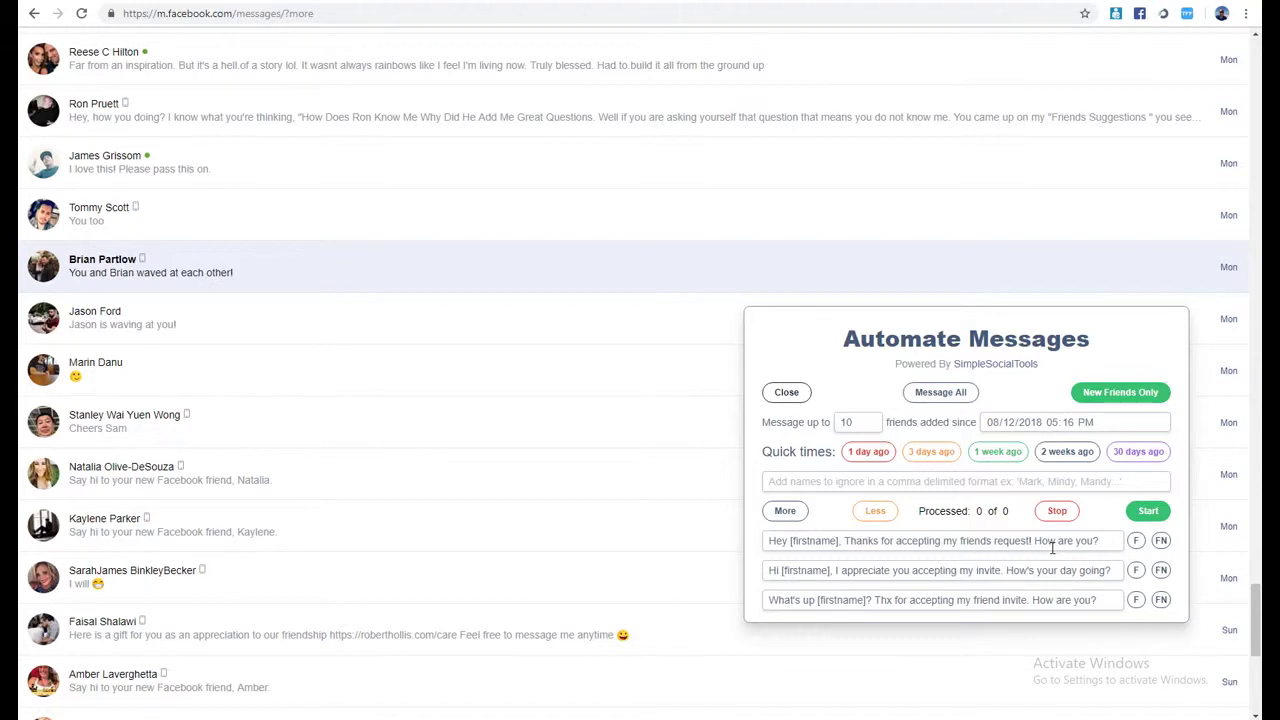
{"action": "scroll", "coordinate": [1052, 547], "scroll_direction": "down", "scroll_amount": 5}
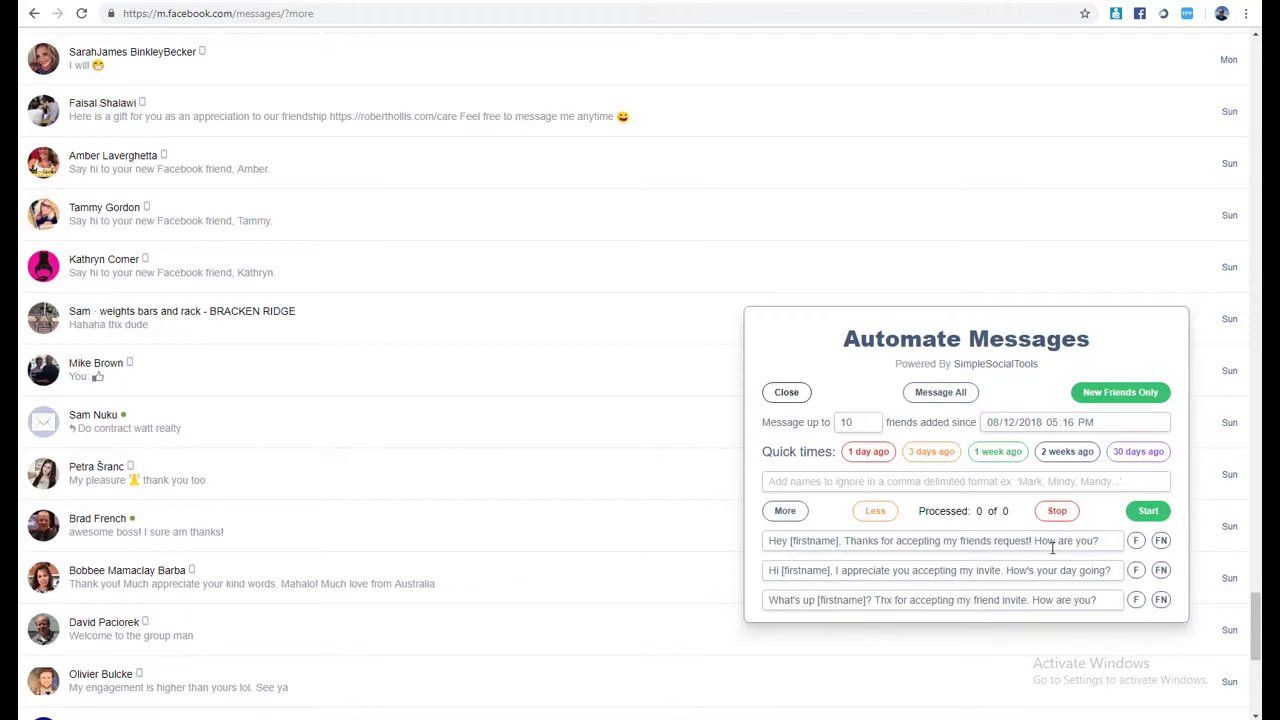
{"action": "scroll", "coordinate": [1052, 547], "scroll_direction": "down", "scroll_amount": 5}
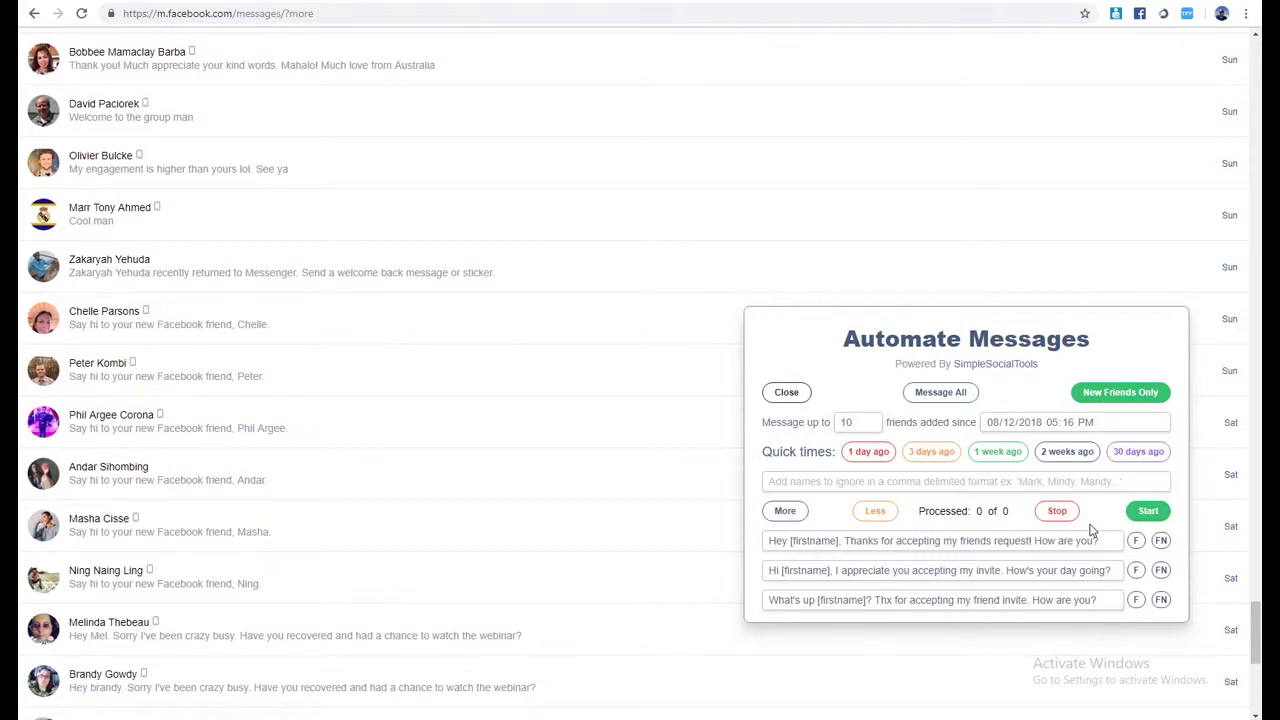
{"action": "scroll", "coordinate": [1090, 528], "scroll_direction": "up", "scroll_amount": 1}
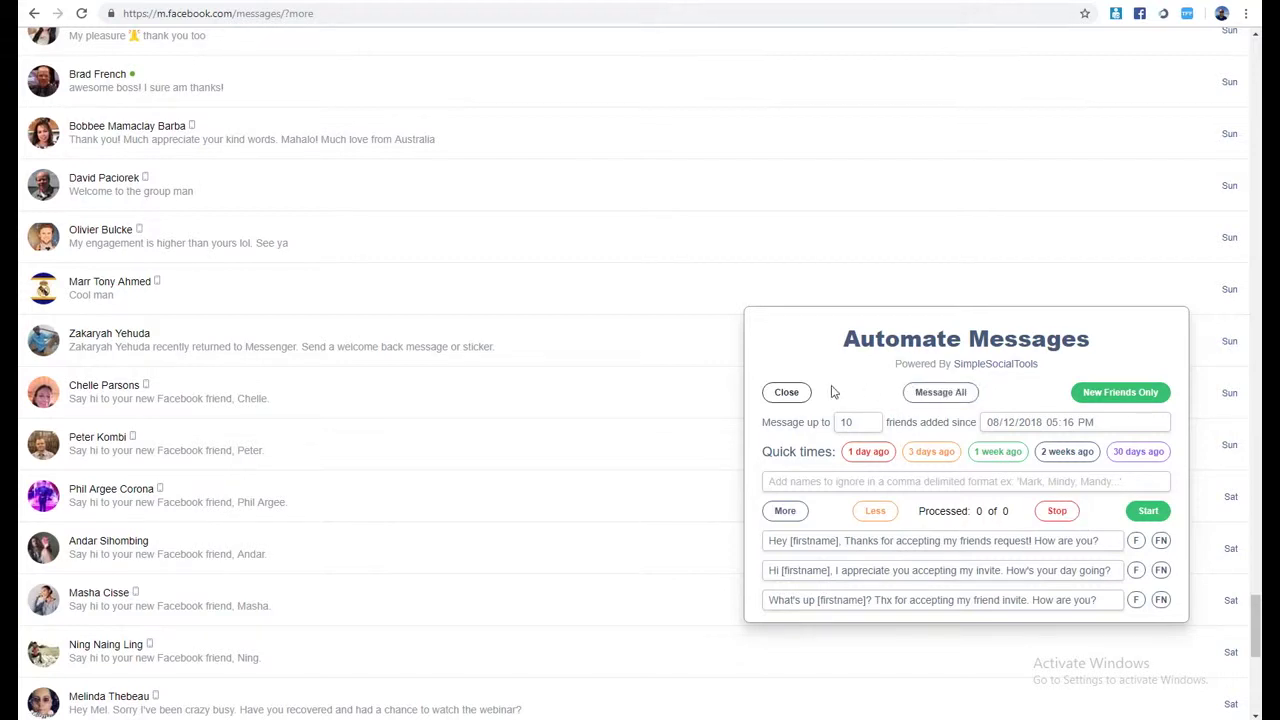
Edit the number of friends to message, close the Automate Messages tool and go back up the conversation list
{"action": "double_click", "coordinate": [846, 422]}
{"action": "type", "text": "19"}
{"action": "left_click", "coordinate": [838, 407]}
{"action": "left_click", "coordinate": [775, 392]}
{"action": "scroll", "coordinate": [304, 38], "scroll_direction": "up", "scroll_amount": 3}
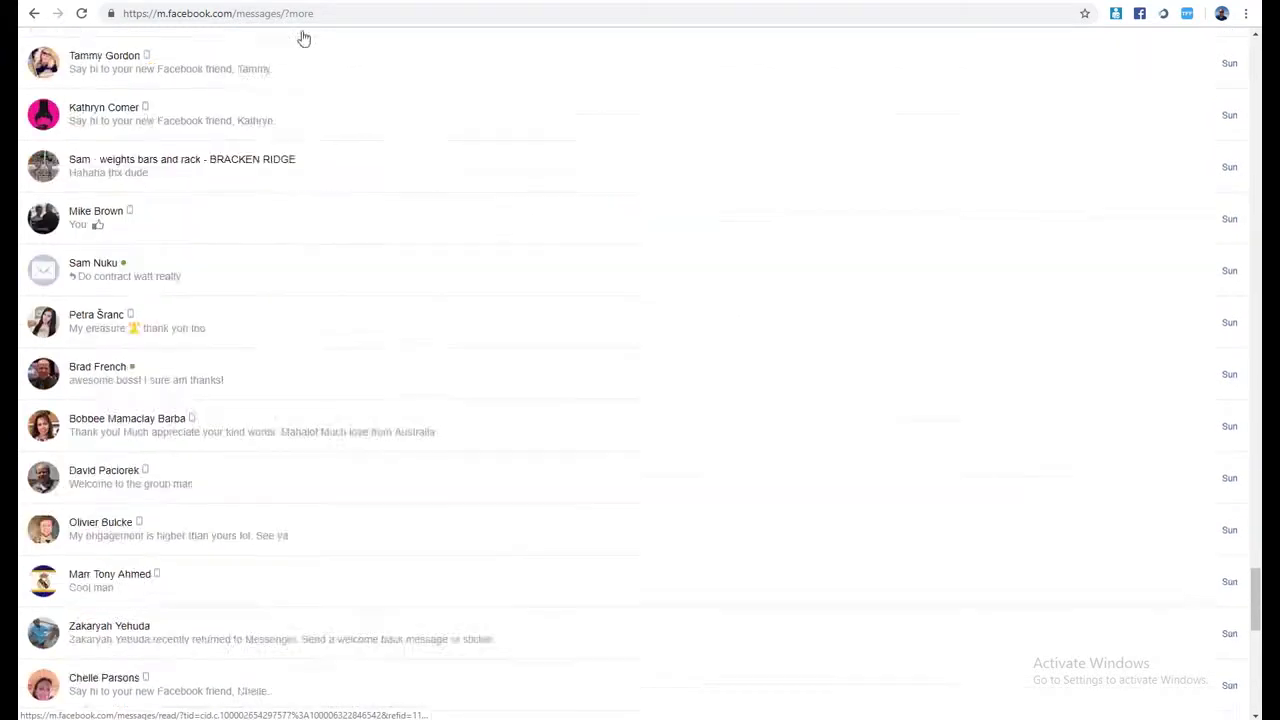